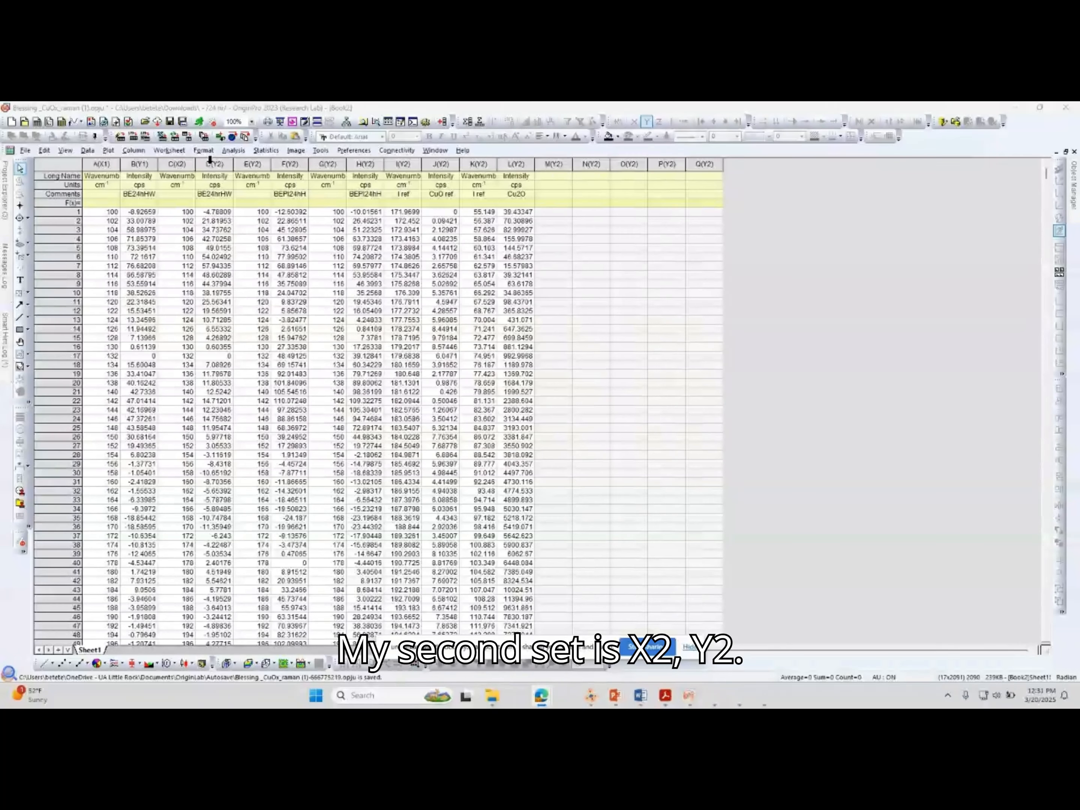
# - Designate worksheet columns E and G as X columns to define the third and fourth data sets
pyautogui.click(259, 163)
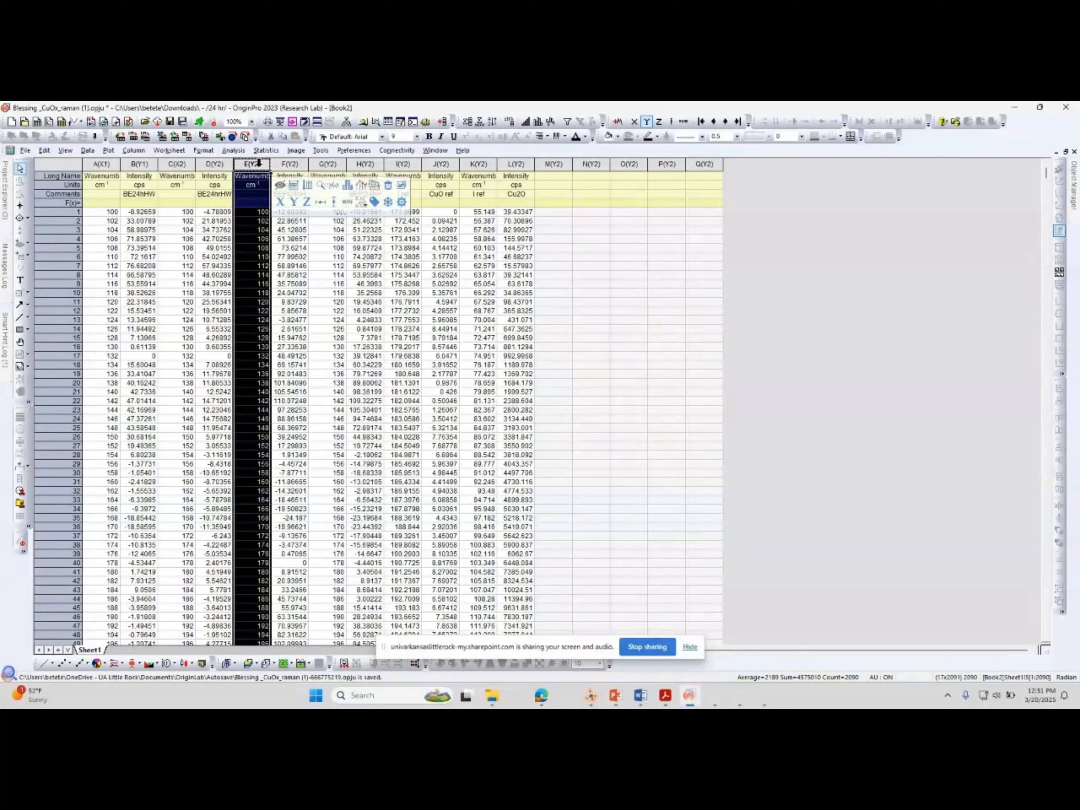
pyautogui.rightClick(263, 167)
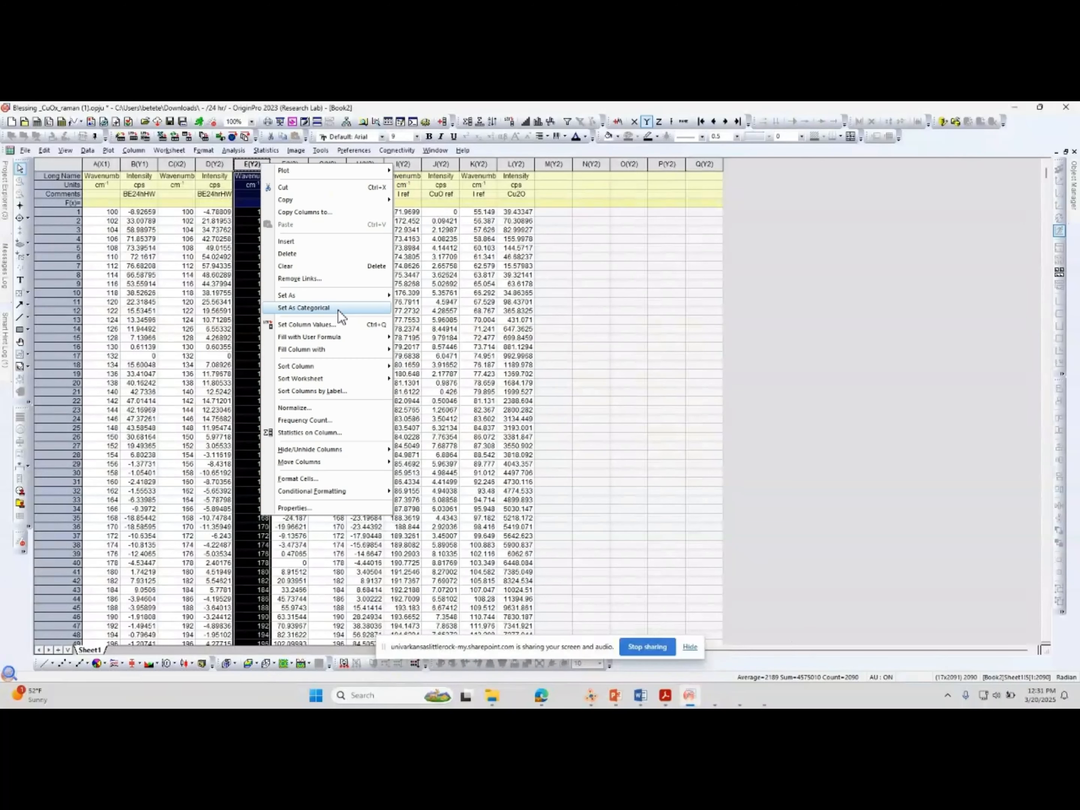
pyautogui.moveTo(363, 295)
pyautogui.click(405, 294)
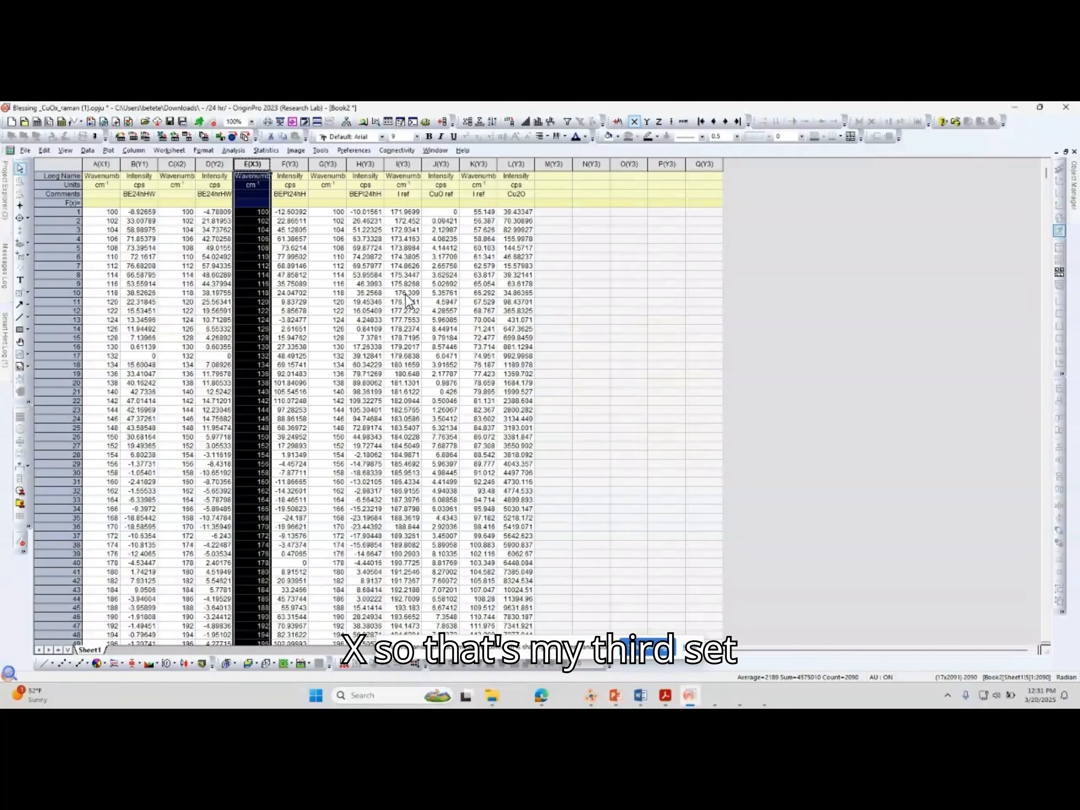
pyautogui.click(327, 164)
pyautogui.rightClick(328, 164)
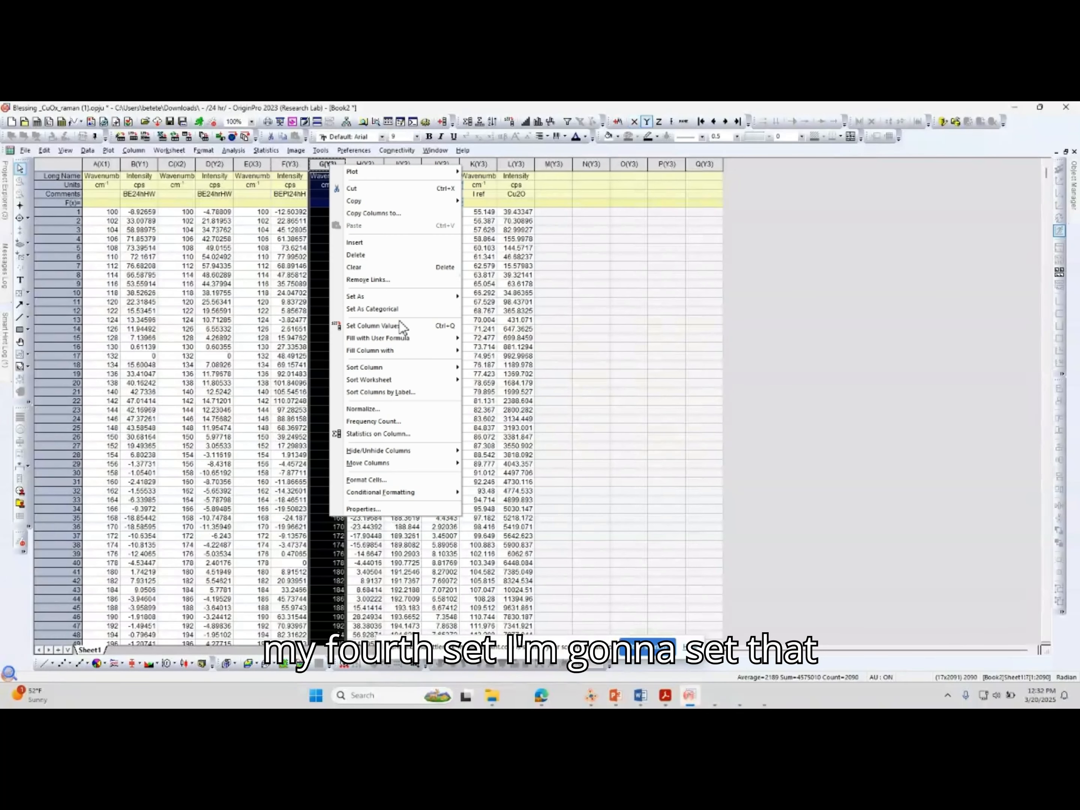
pyautogui.moveTo(414, 294)
pyautogui.click(486, 296)
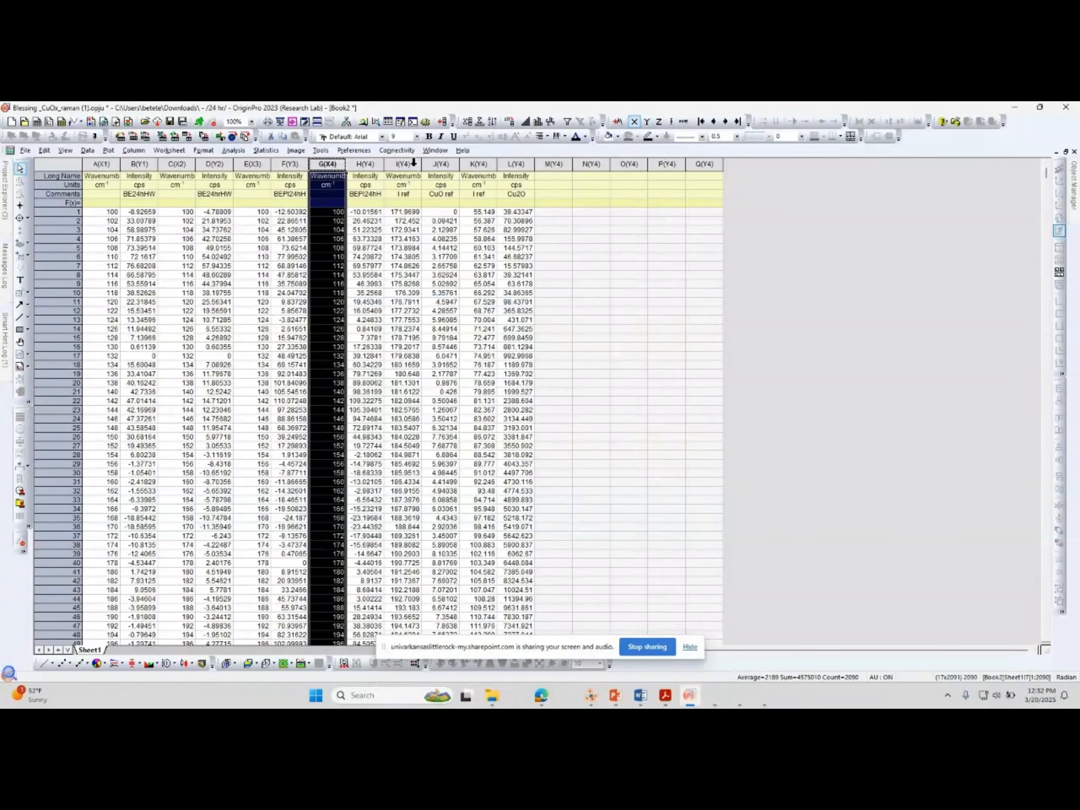
# - Designate worksheet columns I and K as X columns to define the fifth and sixth data sets
pyautogui.click(413, 164)
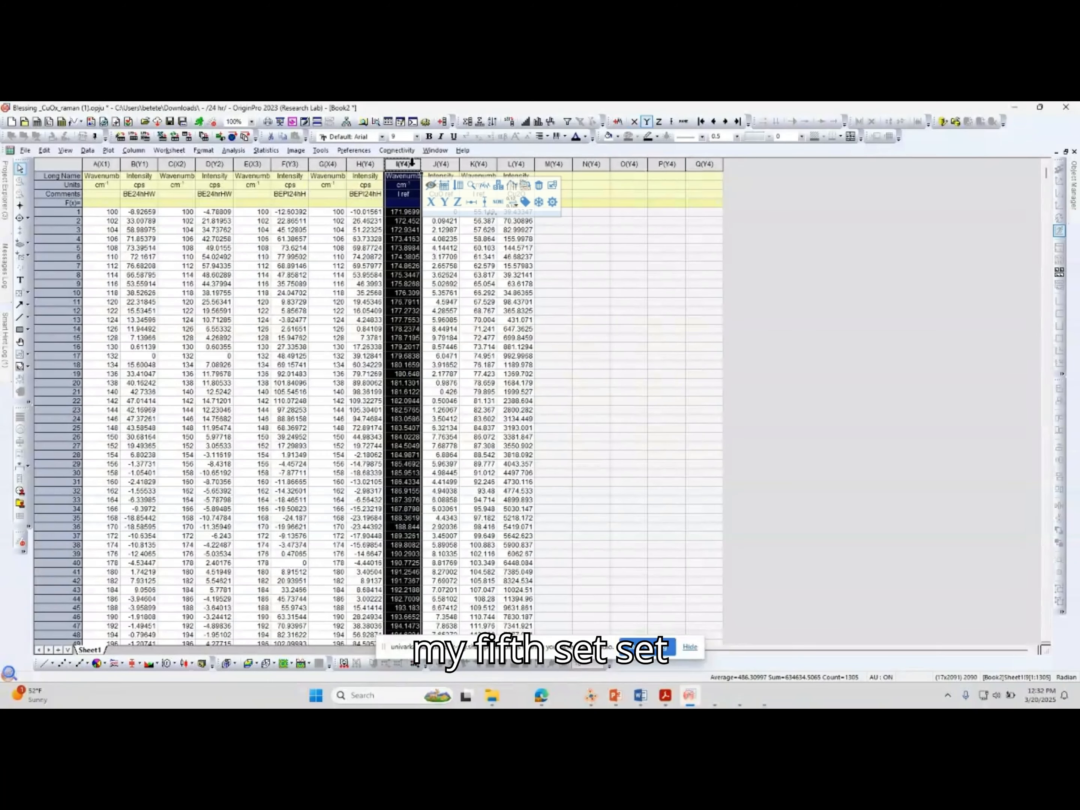
pyautogui.rightClick(412, 164)
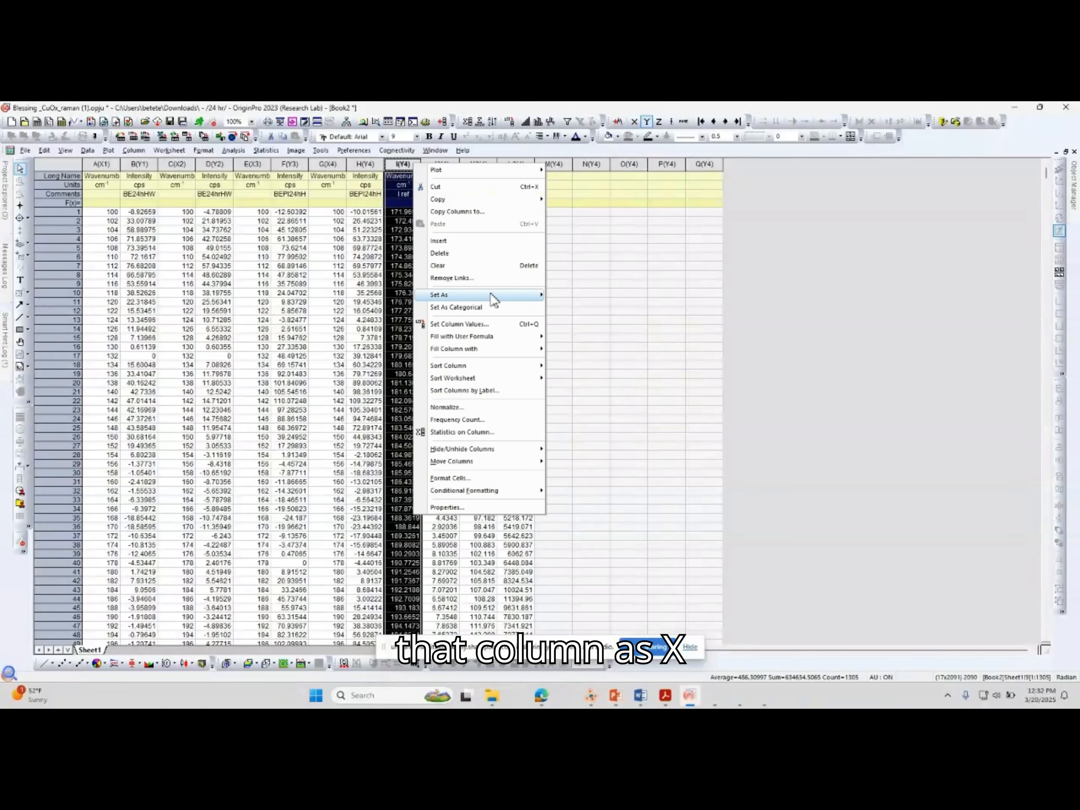
pyautogui.moveTo(493, 295)
pyautogui.click(559, 295)
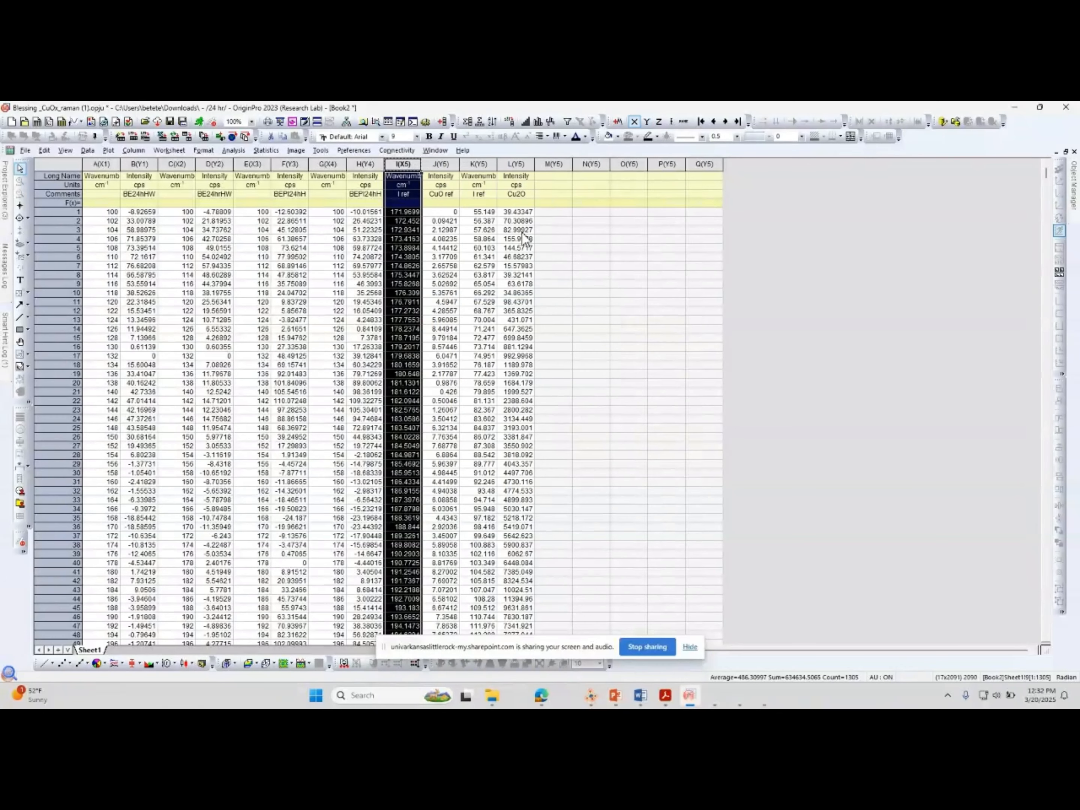
pyautogui.click(476, 165)
pyautogui.rightClick(476, 166)
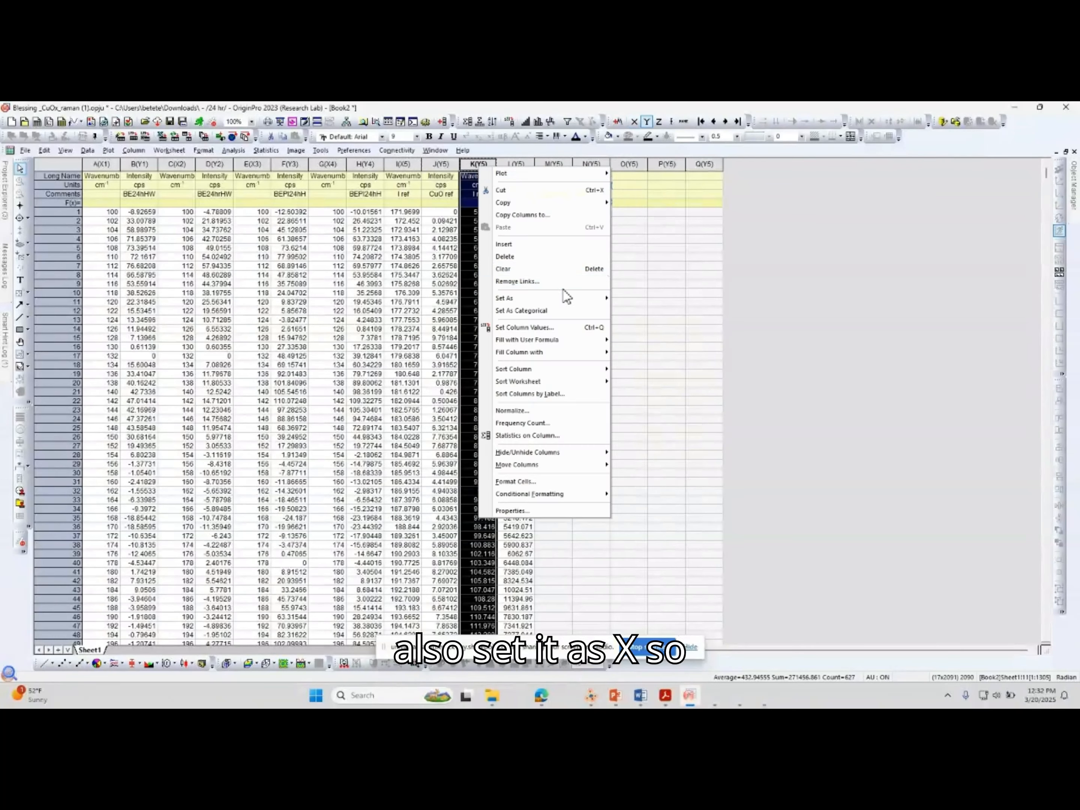
pyautogui.moveTo(579, 298)
pyautogui.click(635, 307)
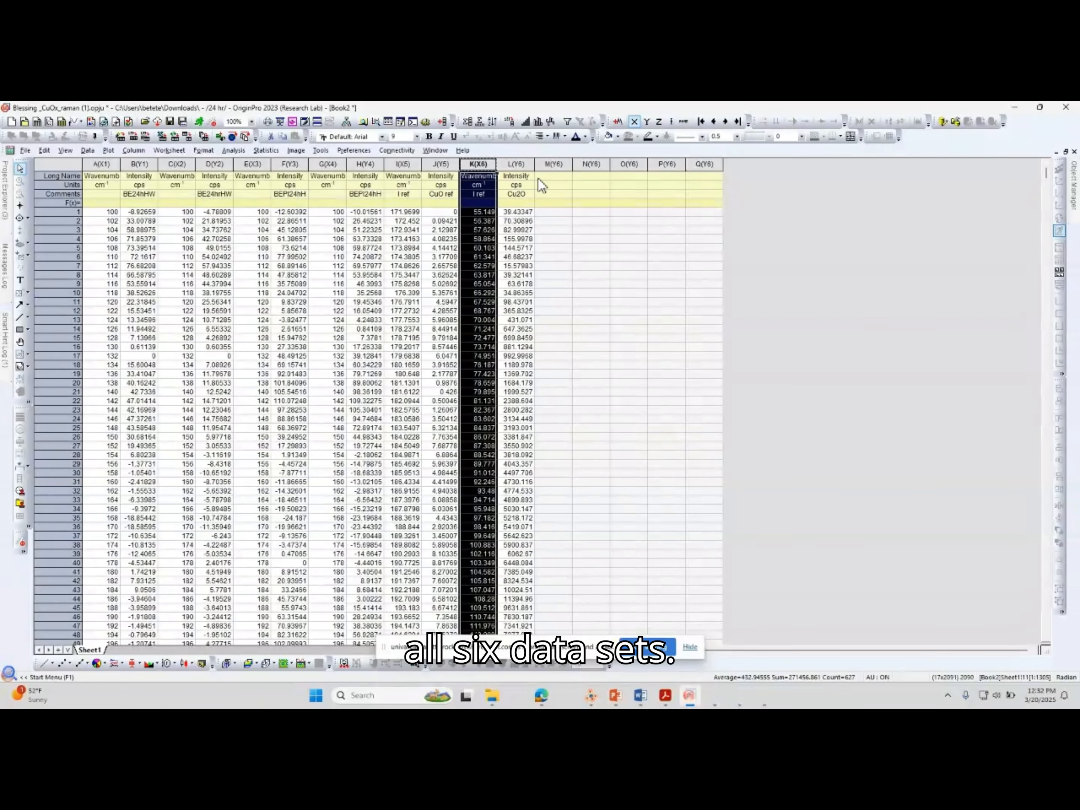
# - Plot columns A through L together as a Stacked Lines by Y graph
pyautogui.click(561, 185)
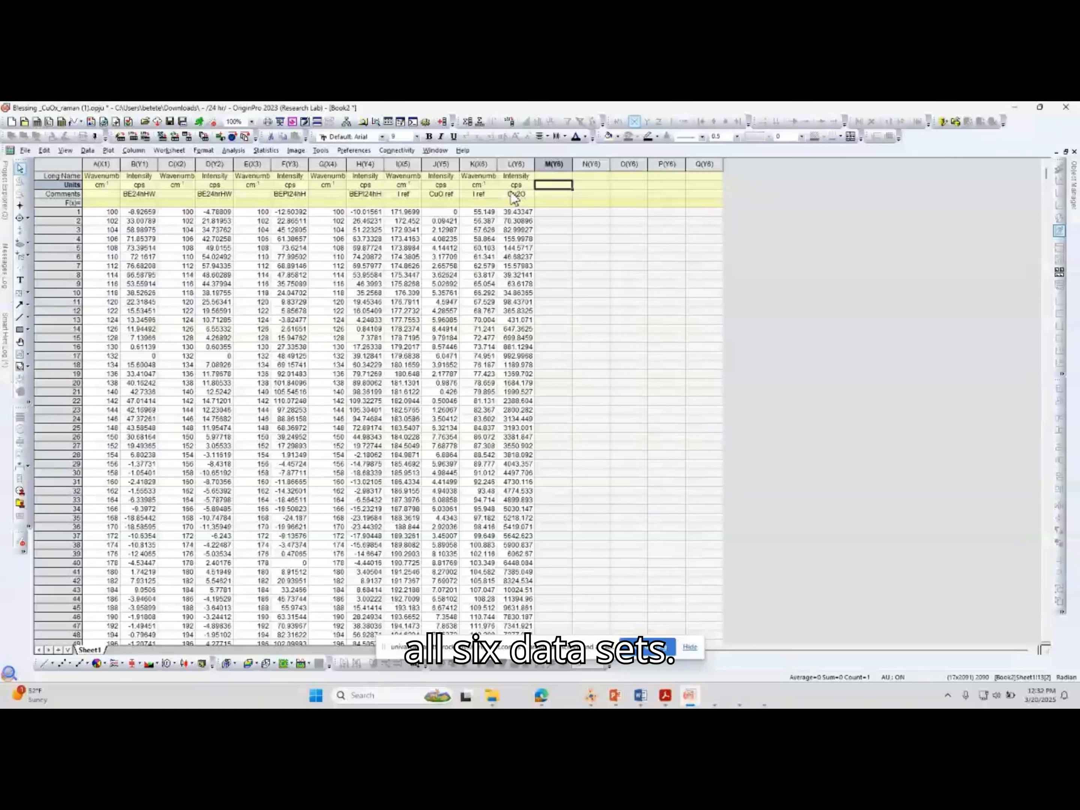
pyautogui.moveTo(102, 164); pyautogui.dragTo(517, 164)
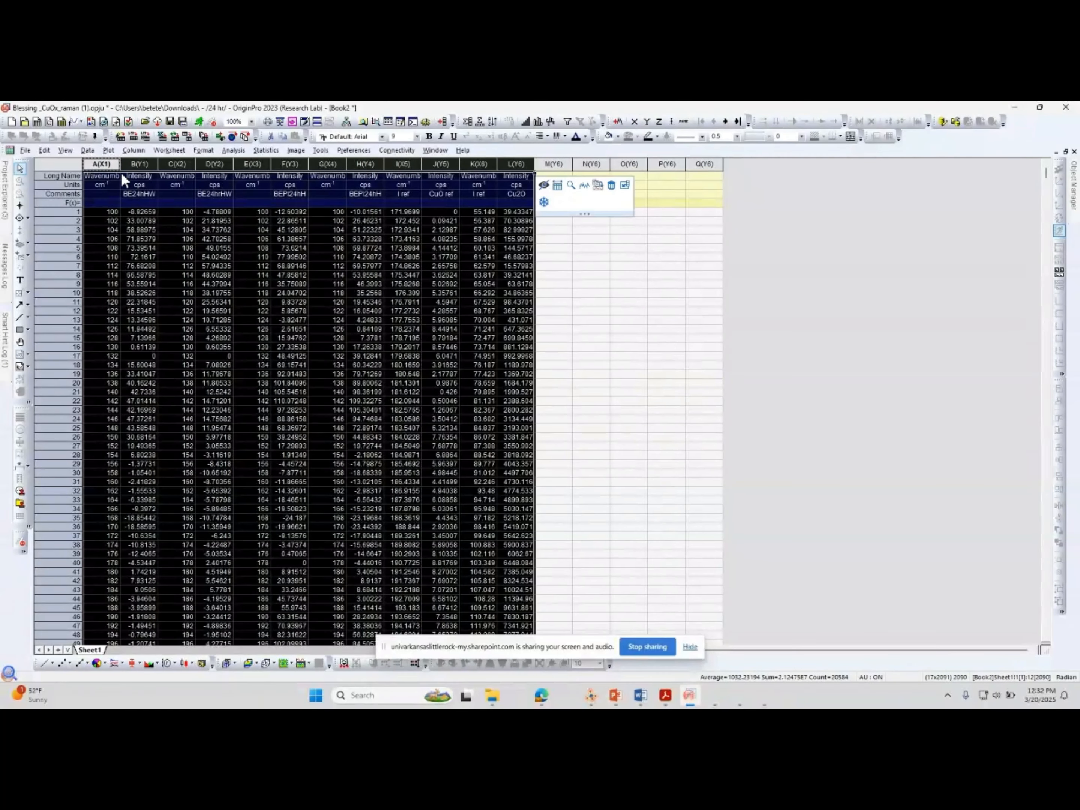
pyautogui.click(109, 150)
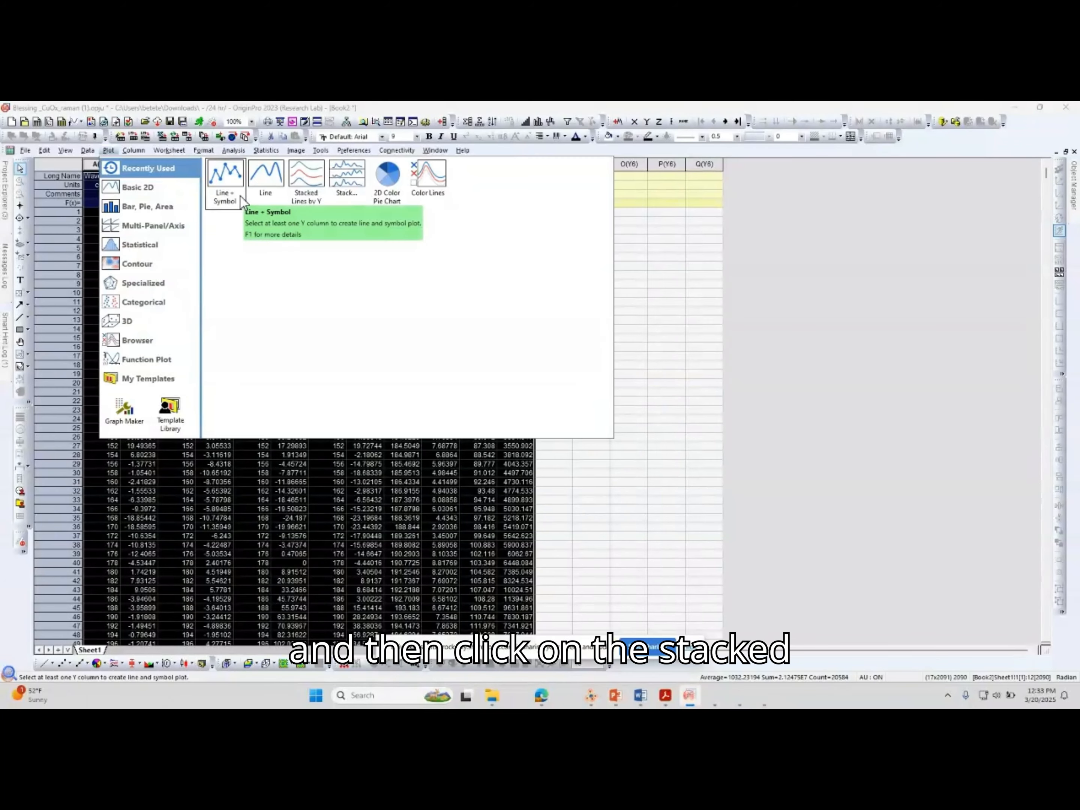
pyautogui.click(318, 196)
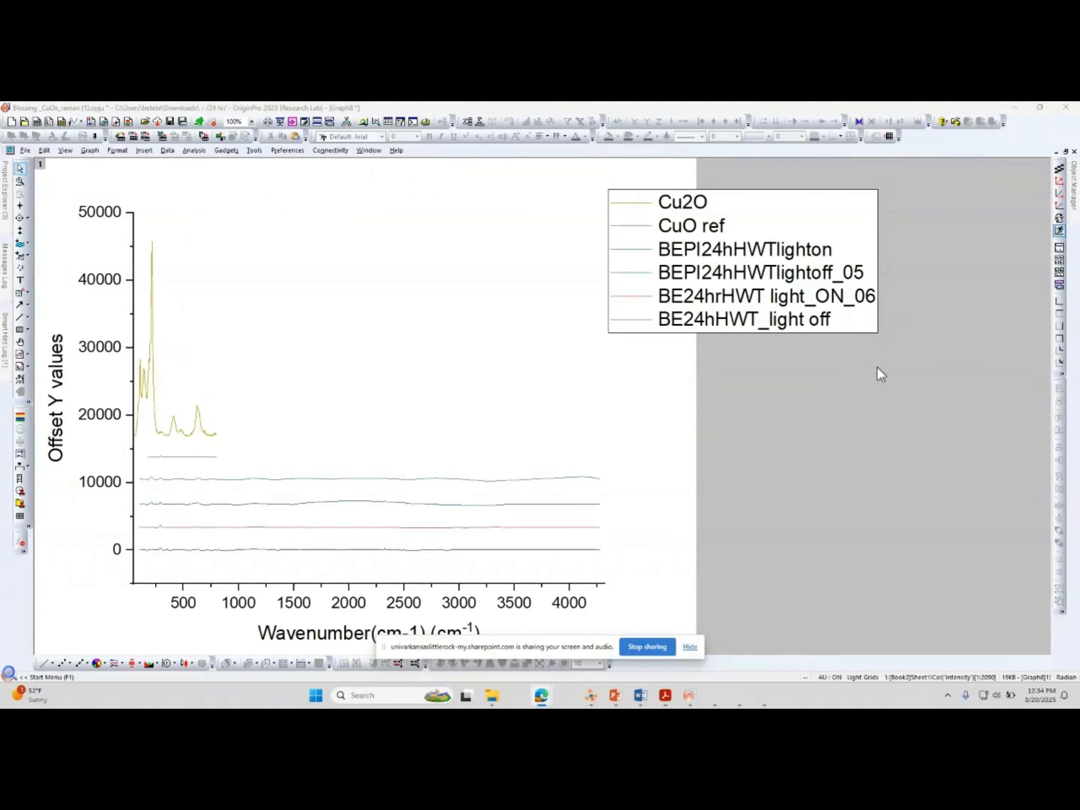
# - Change the edit mode of plot group g1 in the graph to Independent
pyautogui.click(1077, 220)
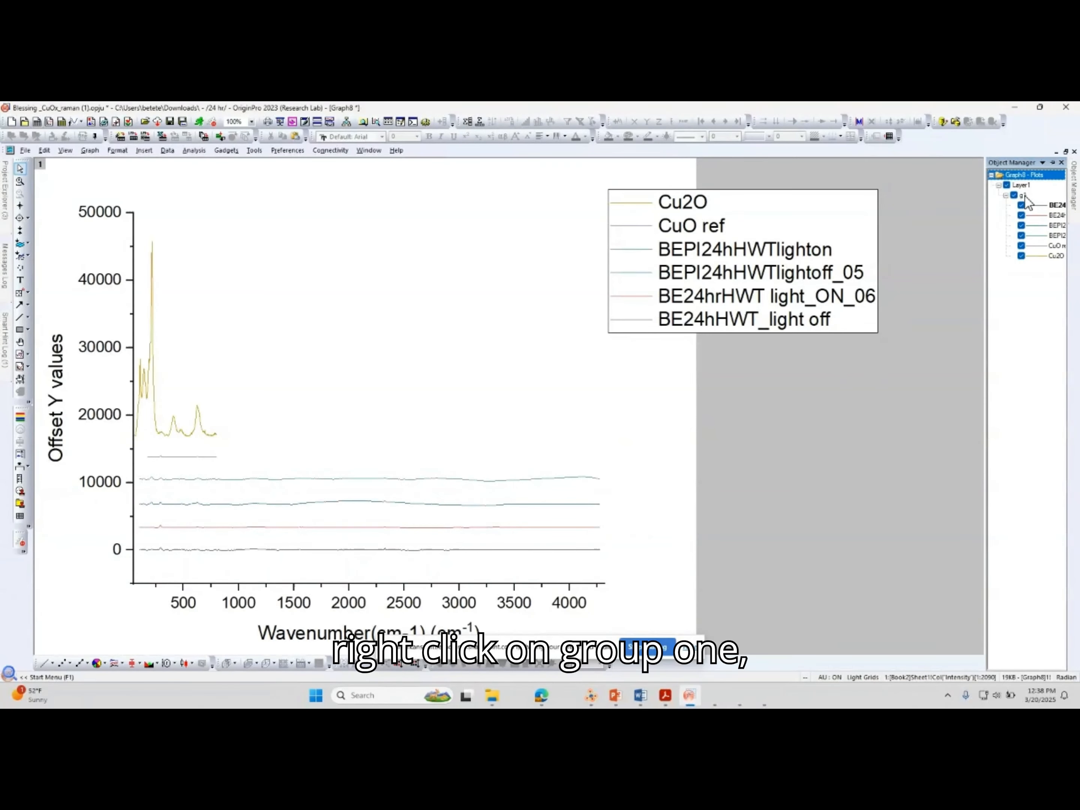
pyautogui.rightClick(1026, 196)
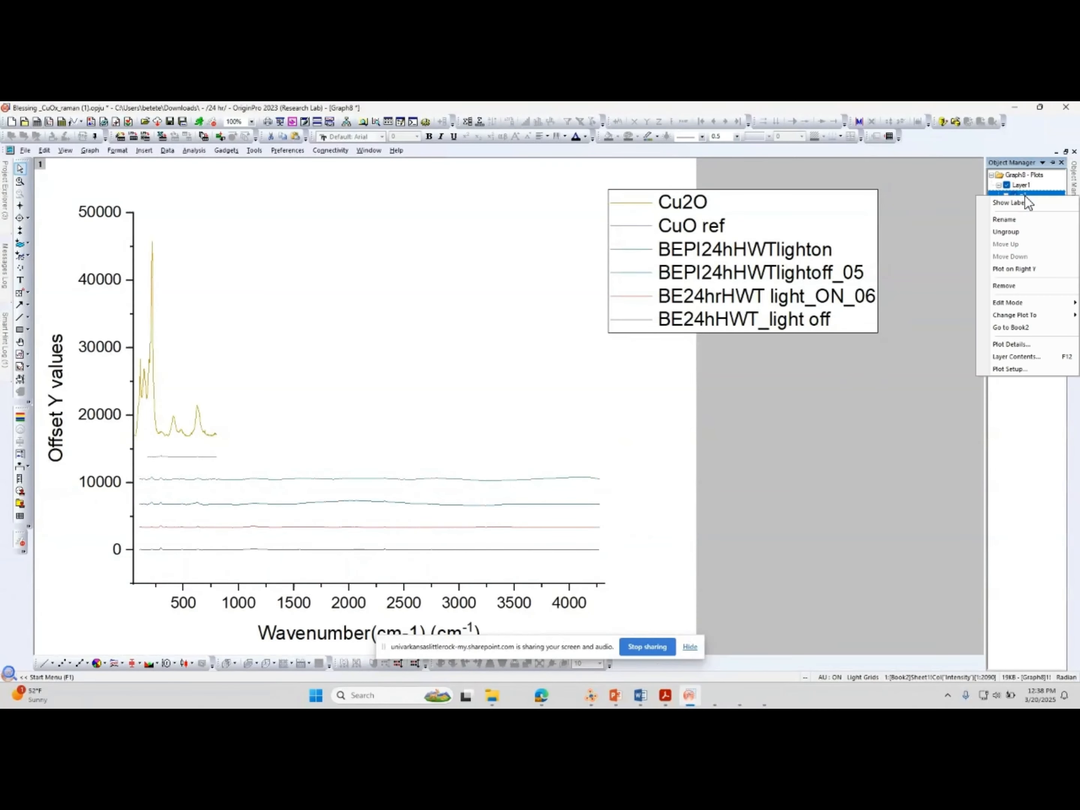
pyautogui.moveTo(1026, 302)
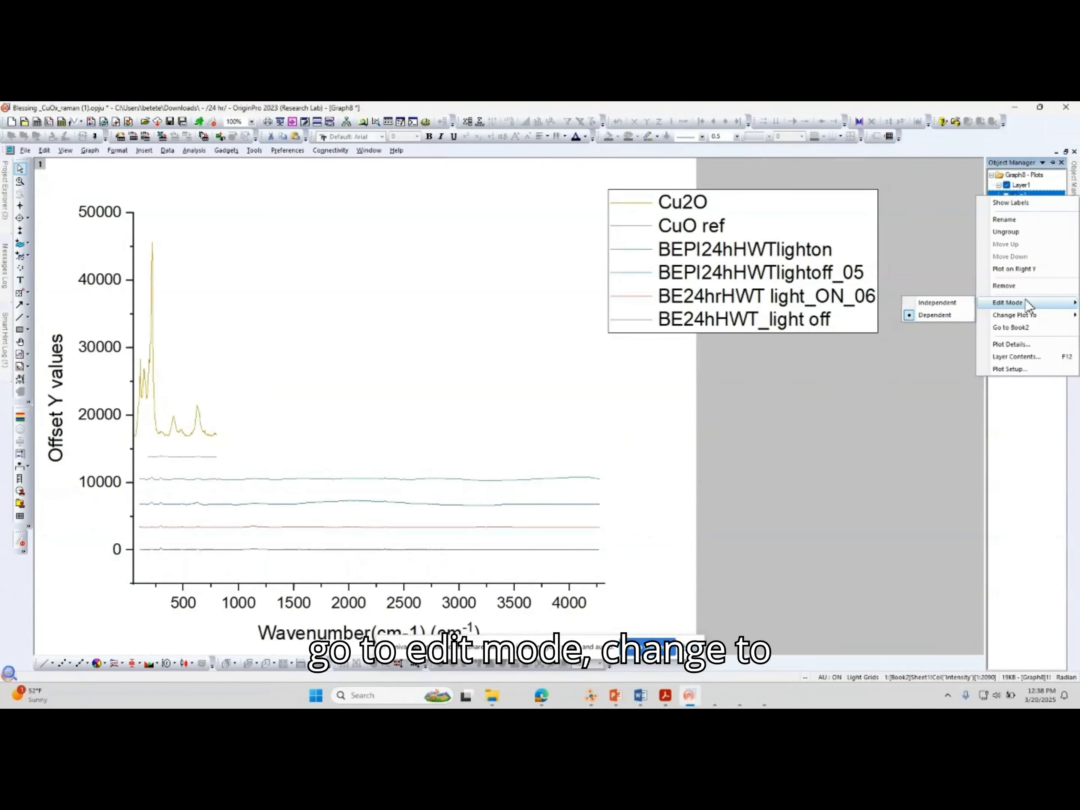
pyautogui.click(954, 304)
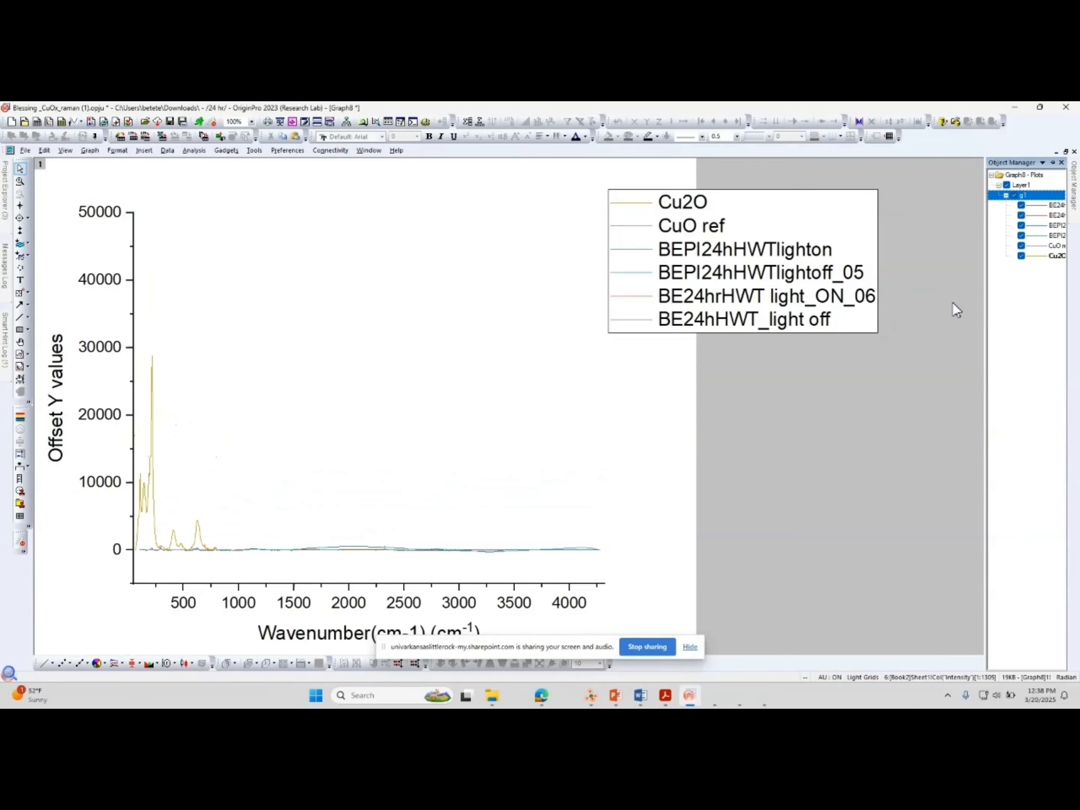
# - Set the plot group's subgrouping to By Axis in the plot details, and check the group settings of the other data sets
pyautogui.rightClick(1055, 212)
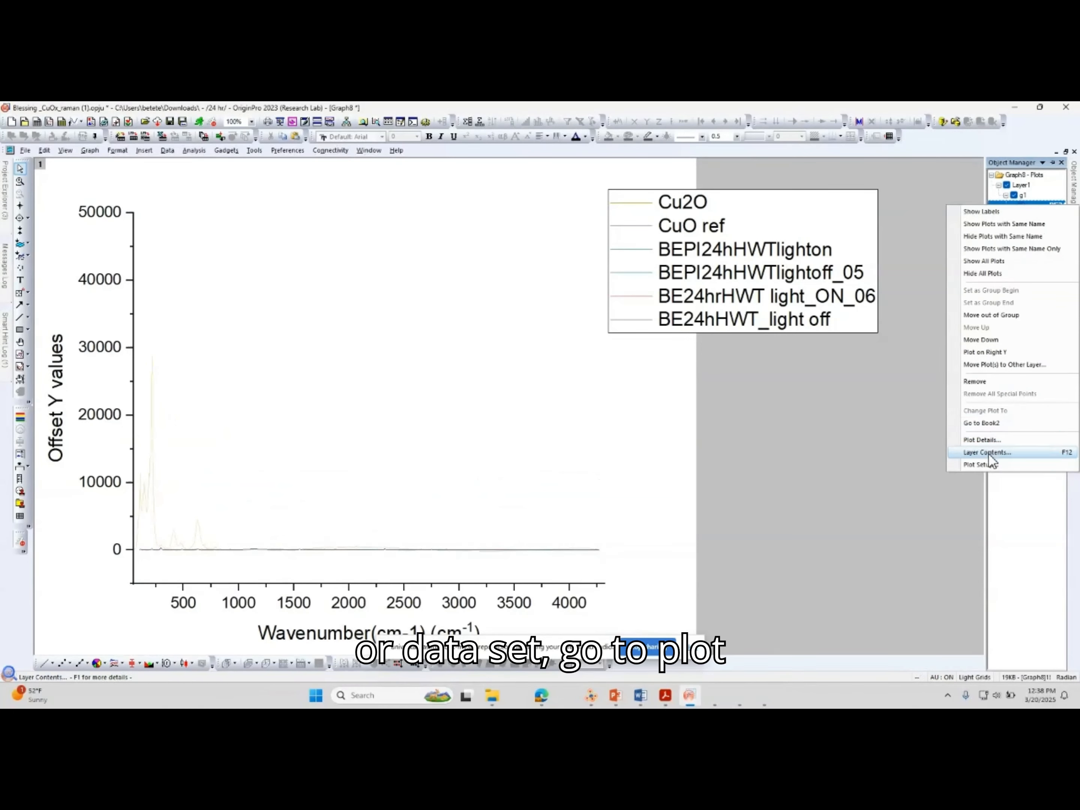
pyautogui.click(990, 440)
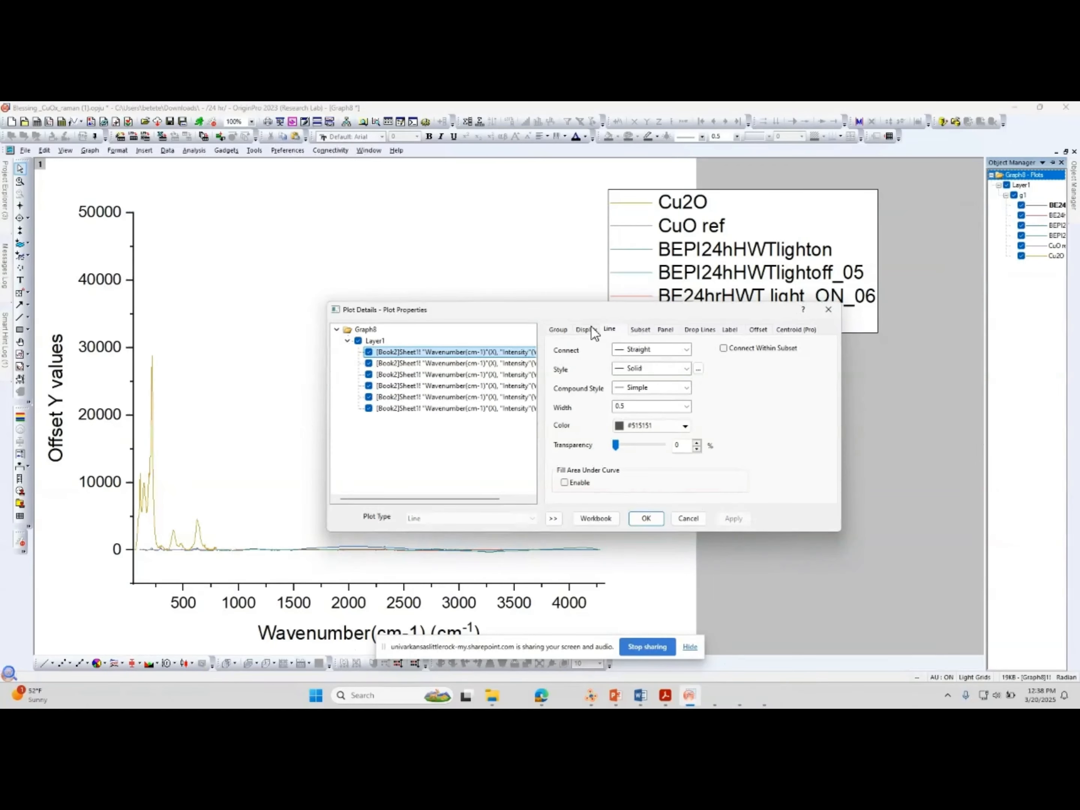
pyautogui.click(559, 330)
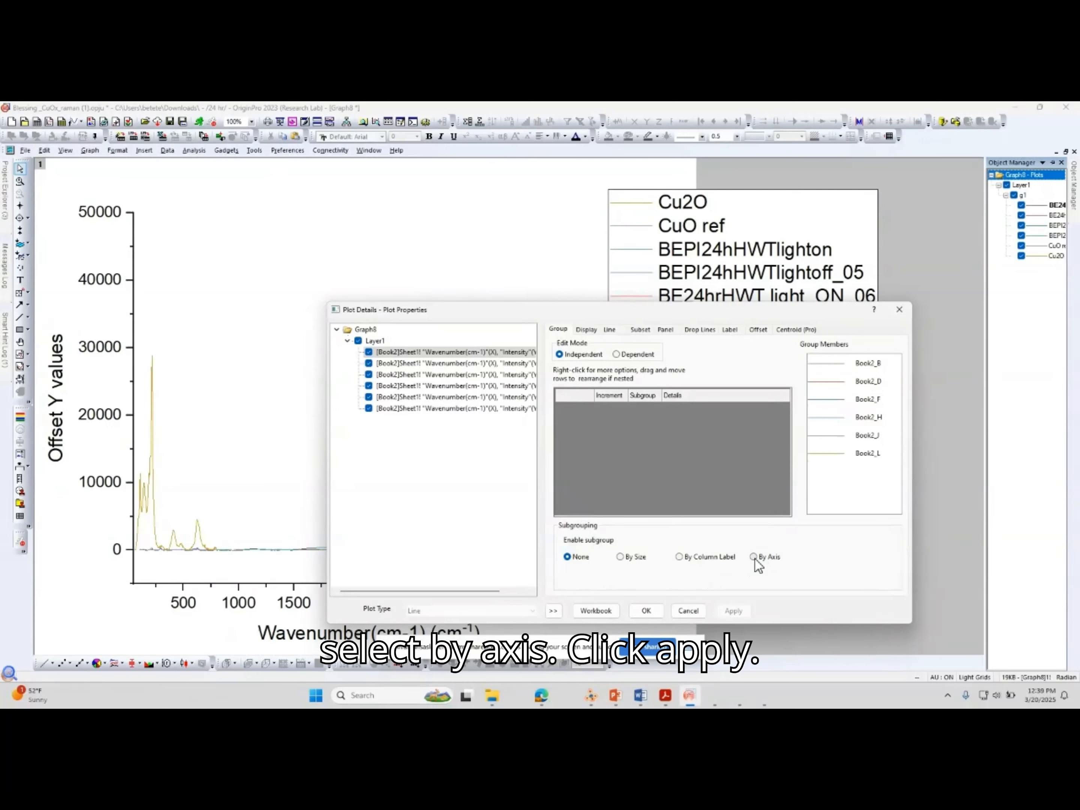
pyautogui.click(734, 610)
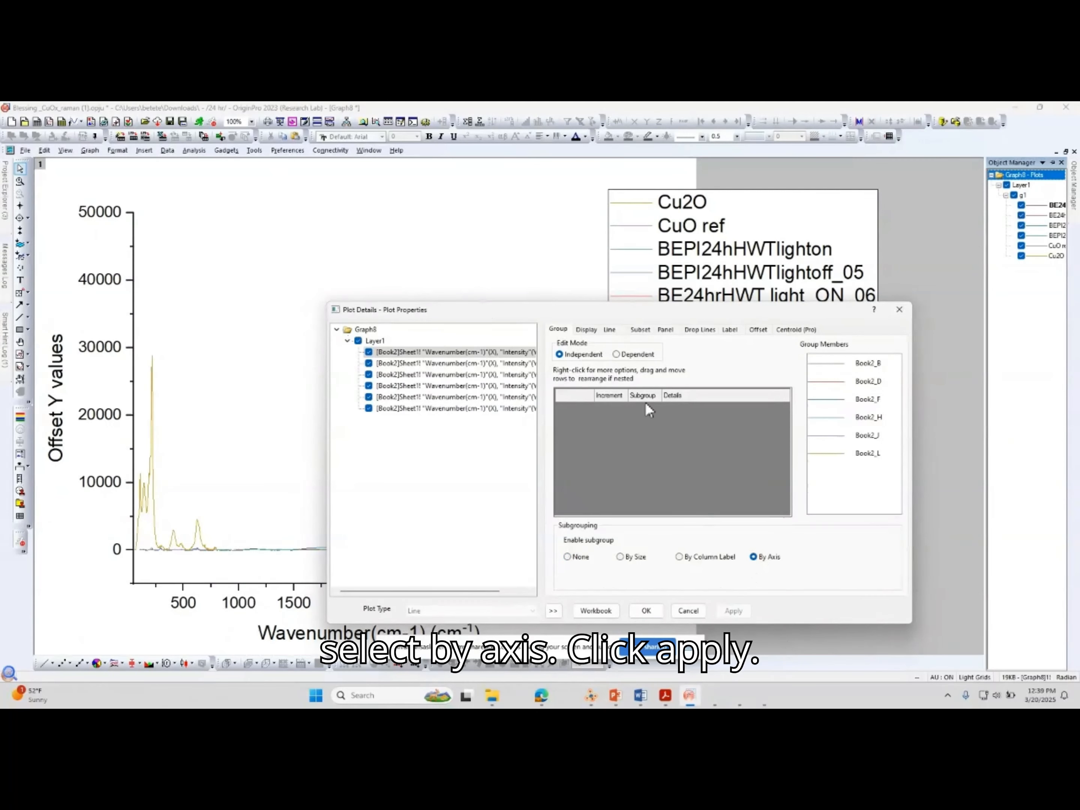
pyautogui.click(443, 364)
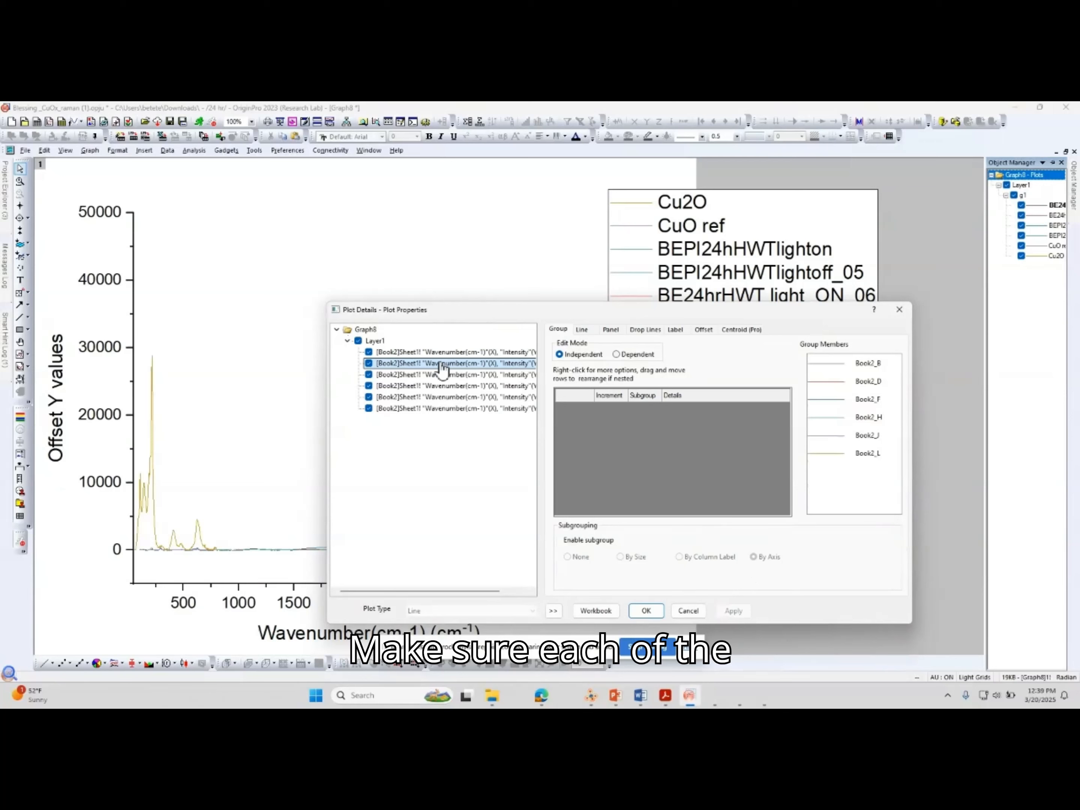
pyautogui.click(444, 386)
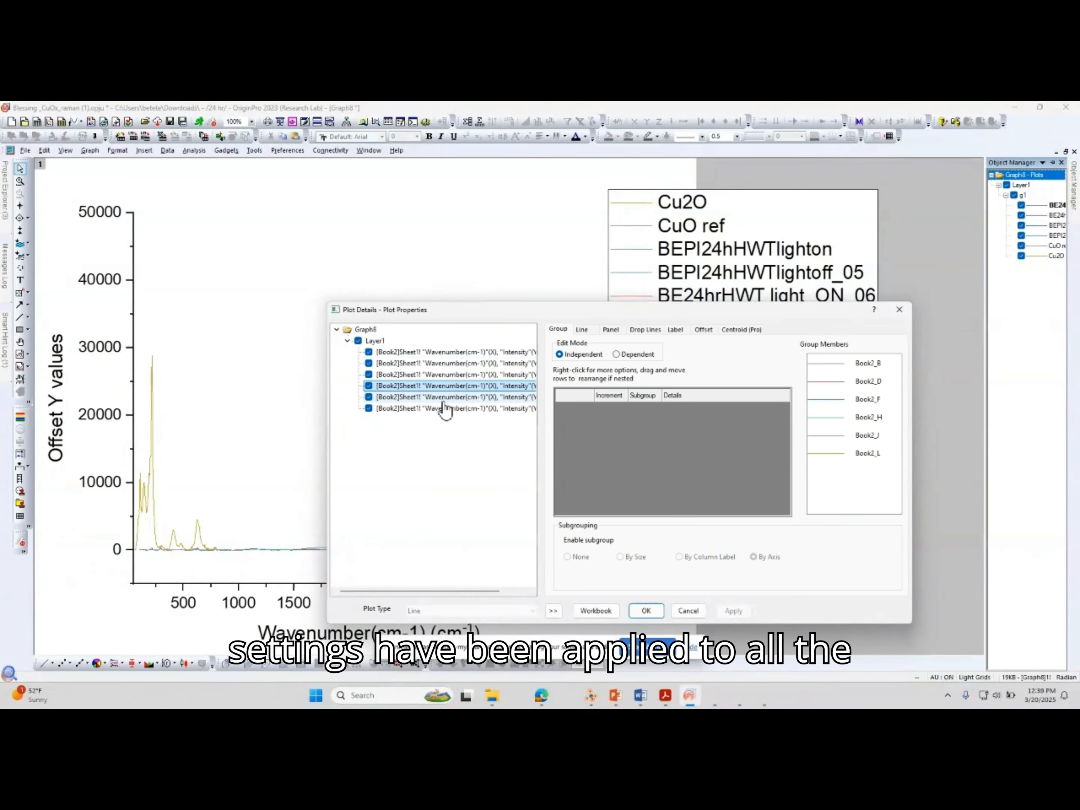
pyautogui.click(445, 409)
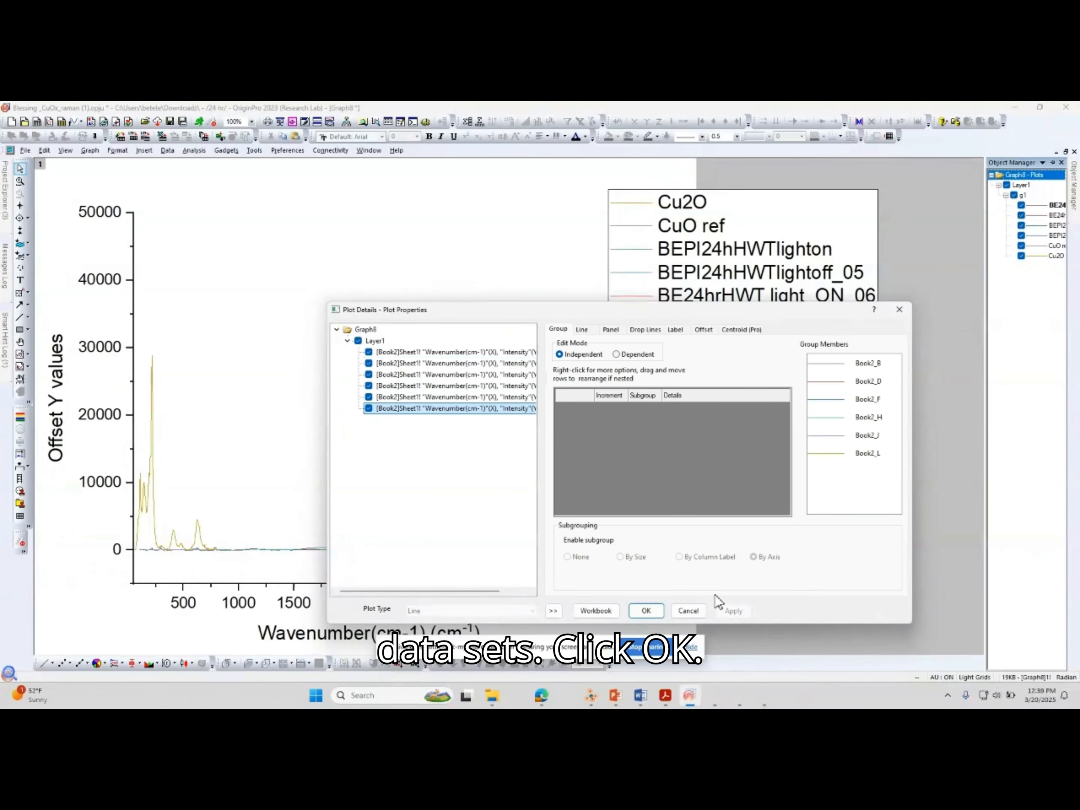
pyautogui.click(646, 610)
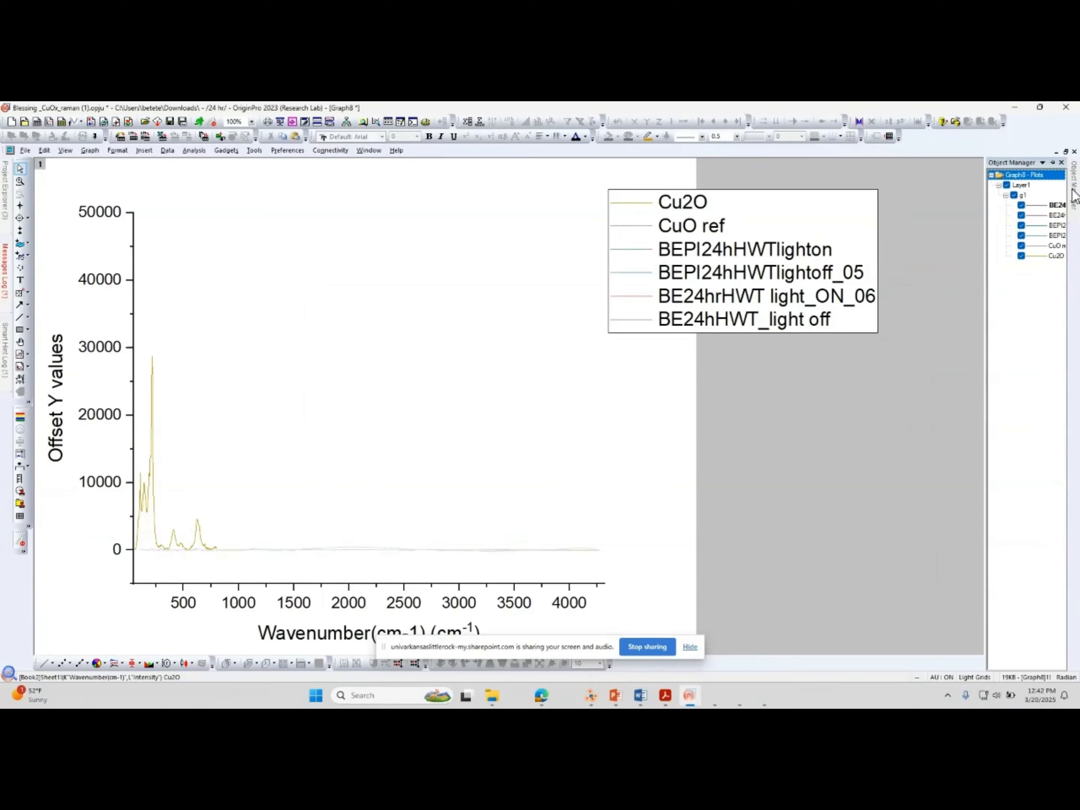
# - Set Layer1's stack offset to Individual in Y only, and shift the teal BEPI24hHWT curve slightly above the others
pyautogui.rightClick(1049, 206)
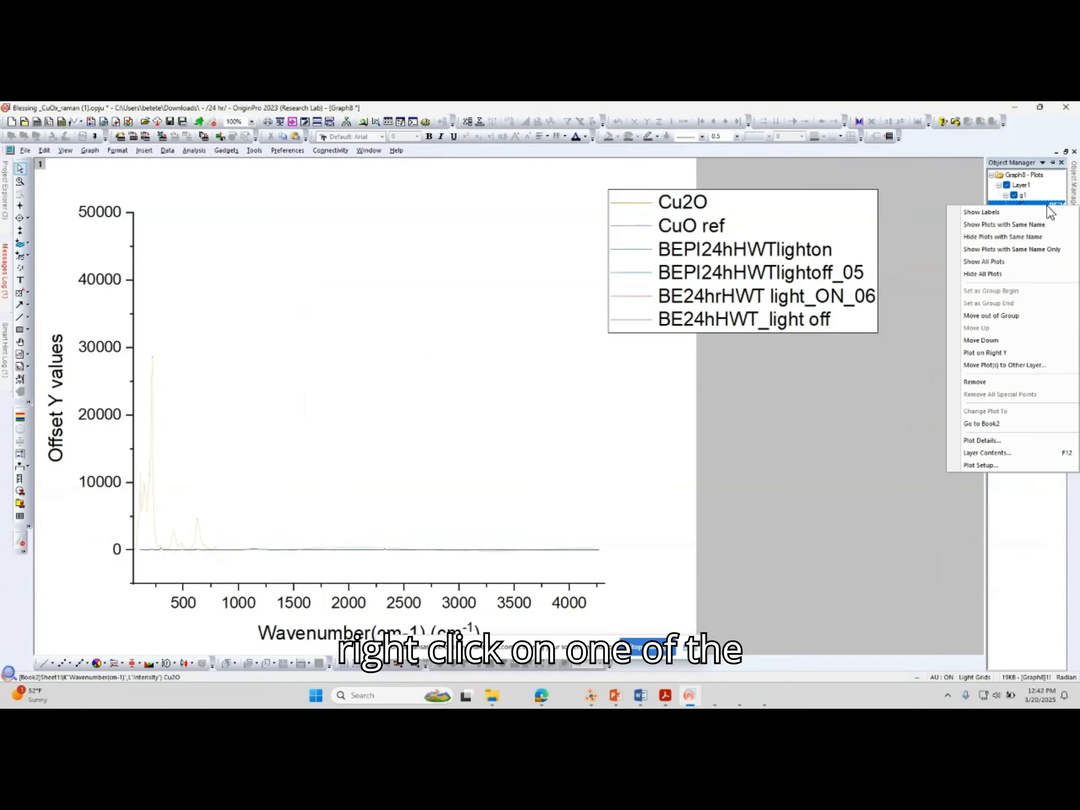
pyautogui.click(1012, 445)
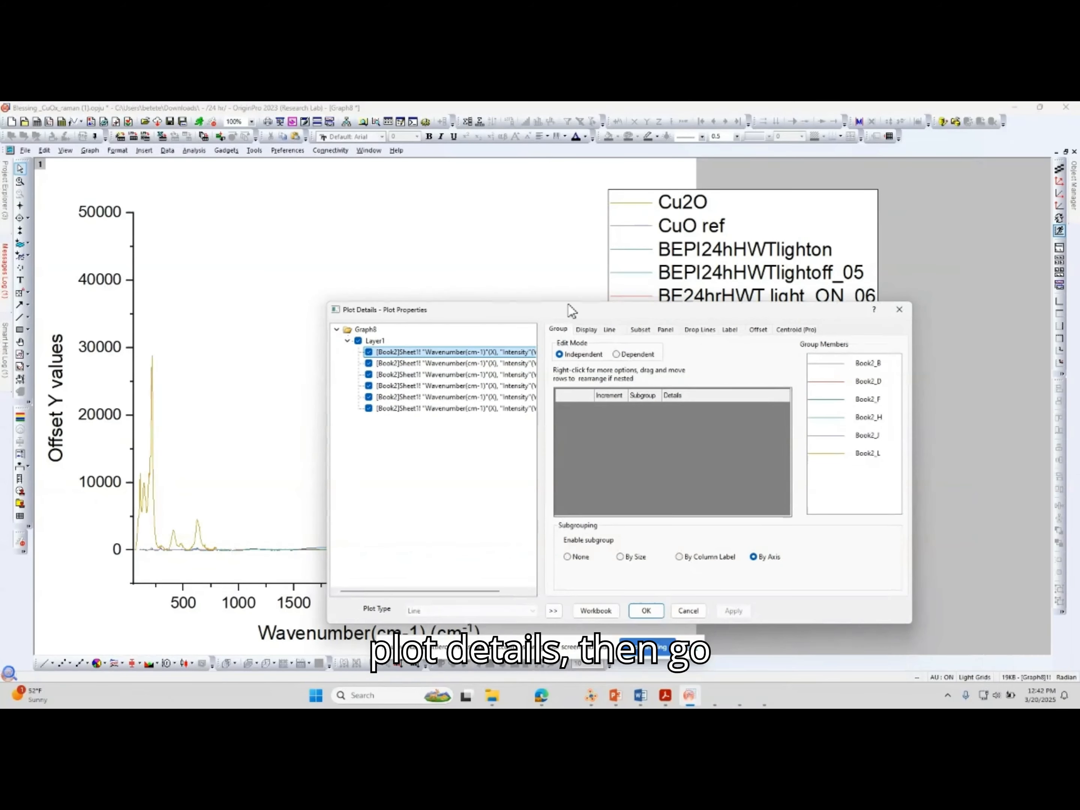
pyautogui.click(373, 342)
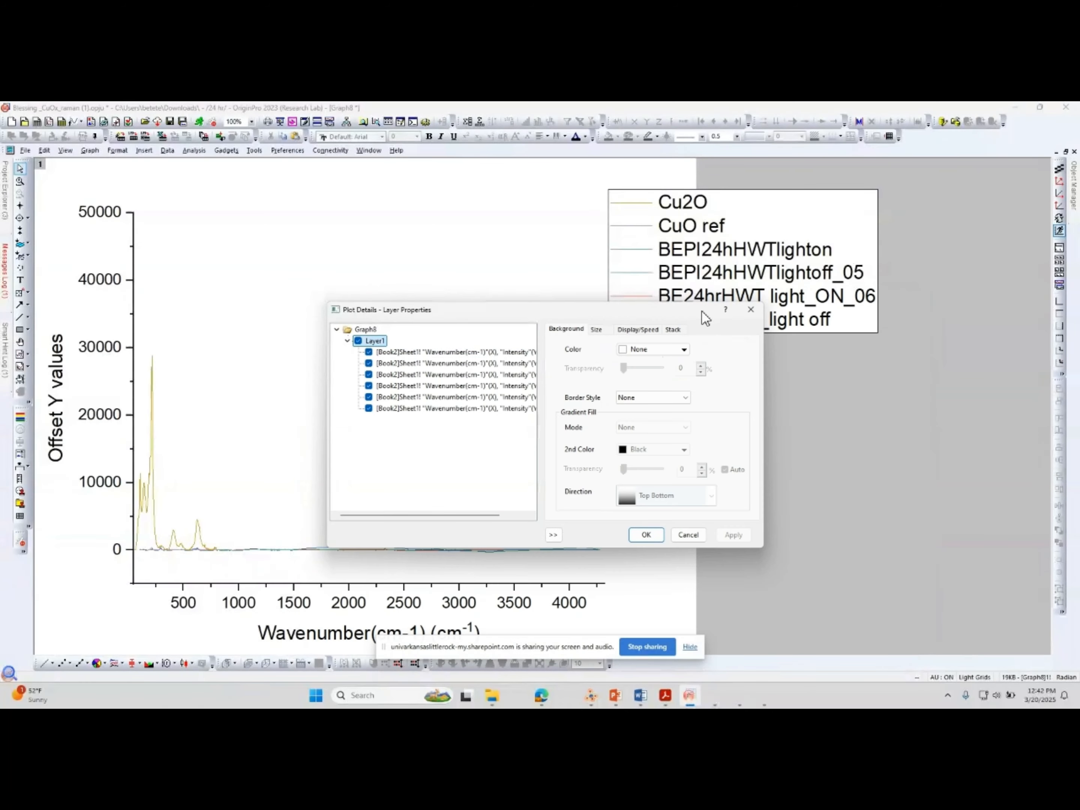
pyautogui.click(673, 331)
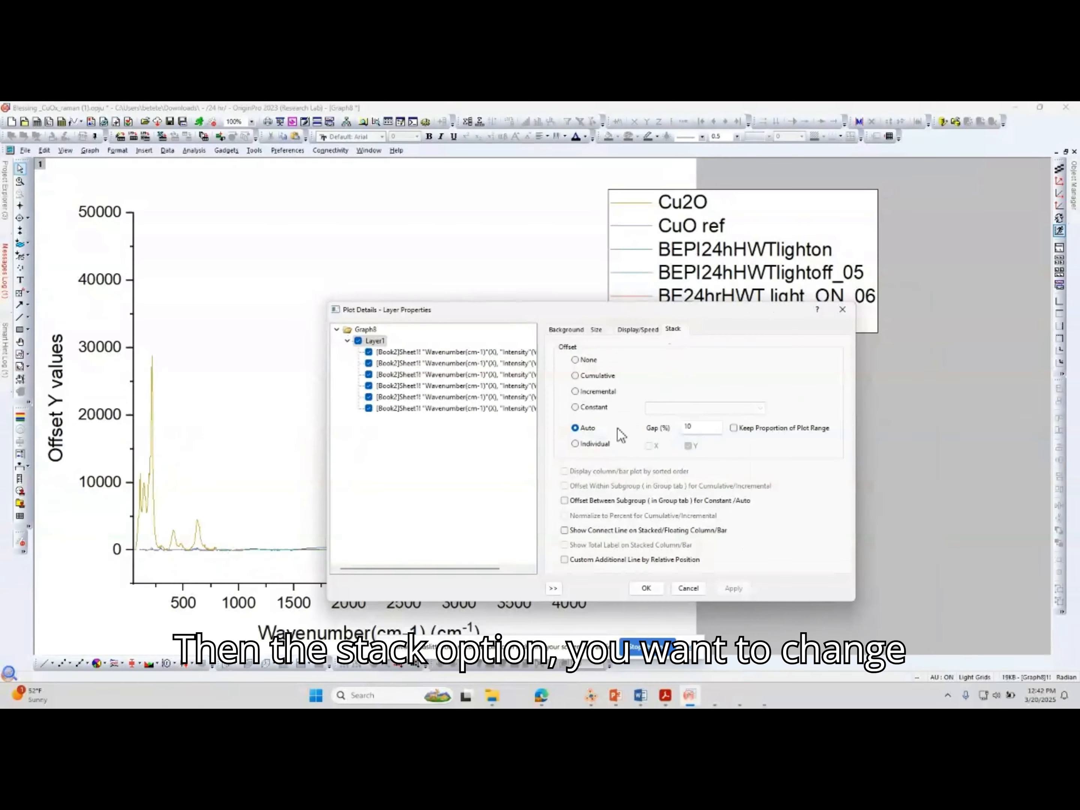
pyautogui.click(575, 445)
pyautogui.click(688, 446)
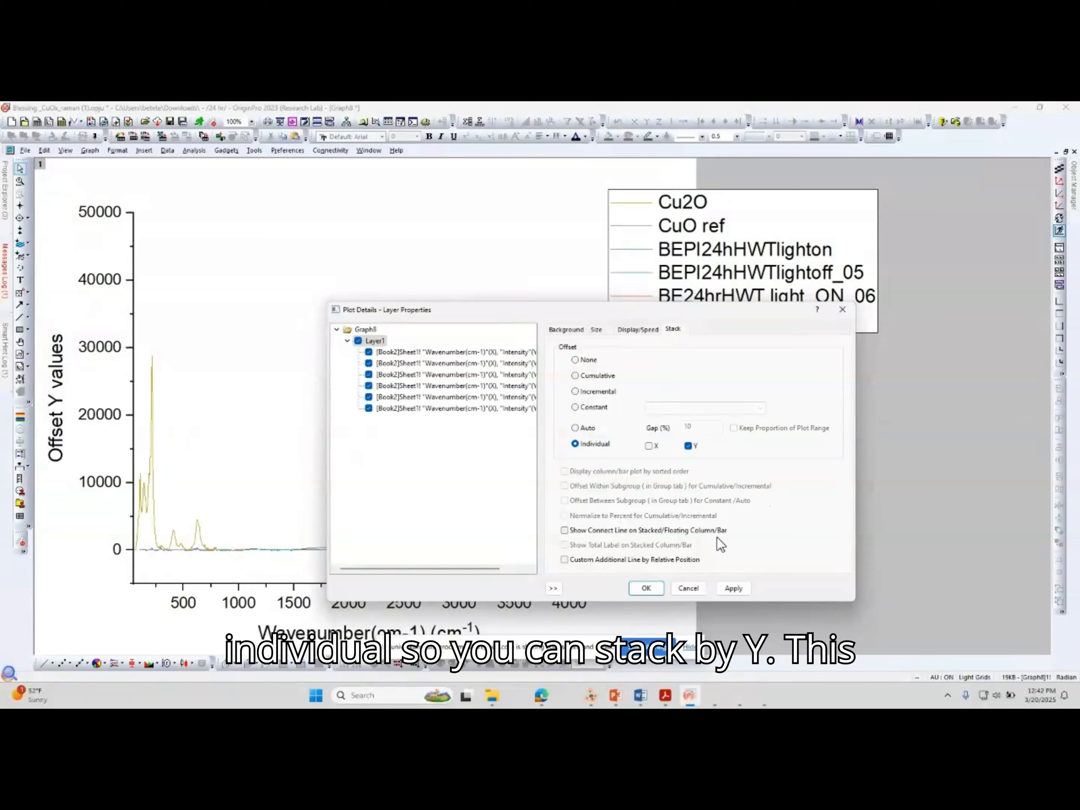
pyautogui.click(738, 589)
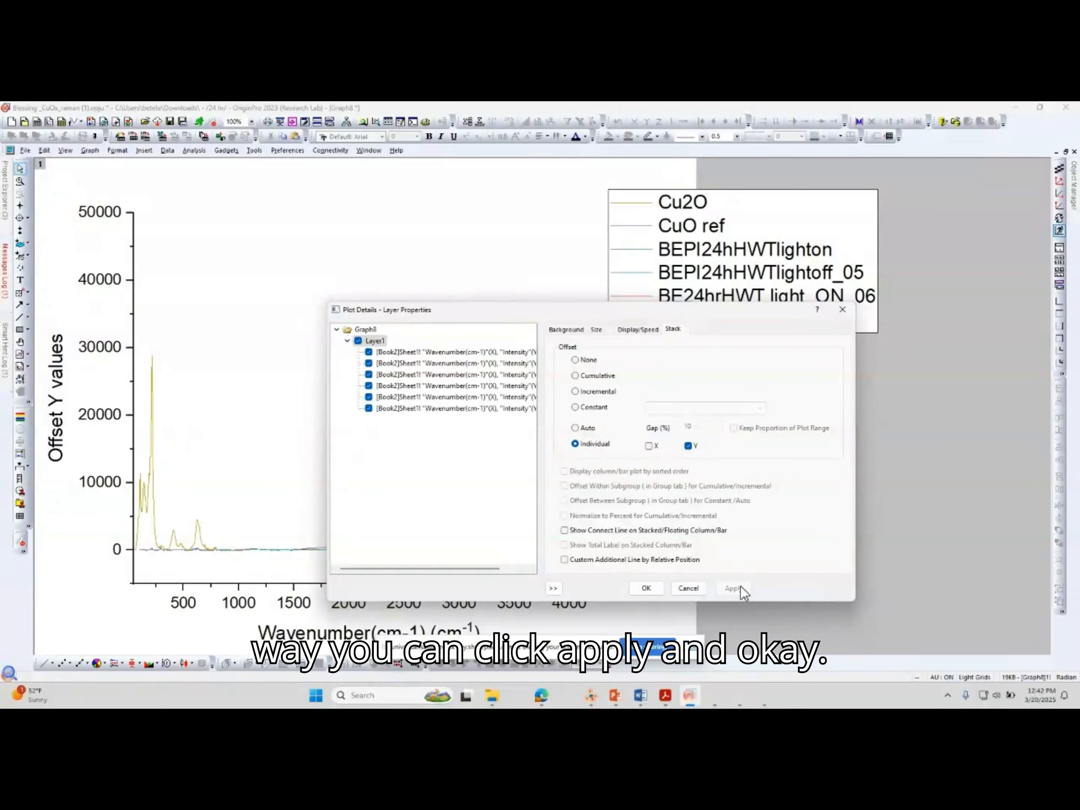
pyautogui.click(646, 588)
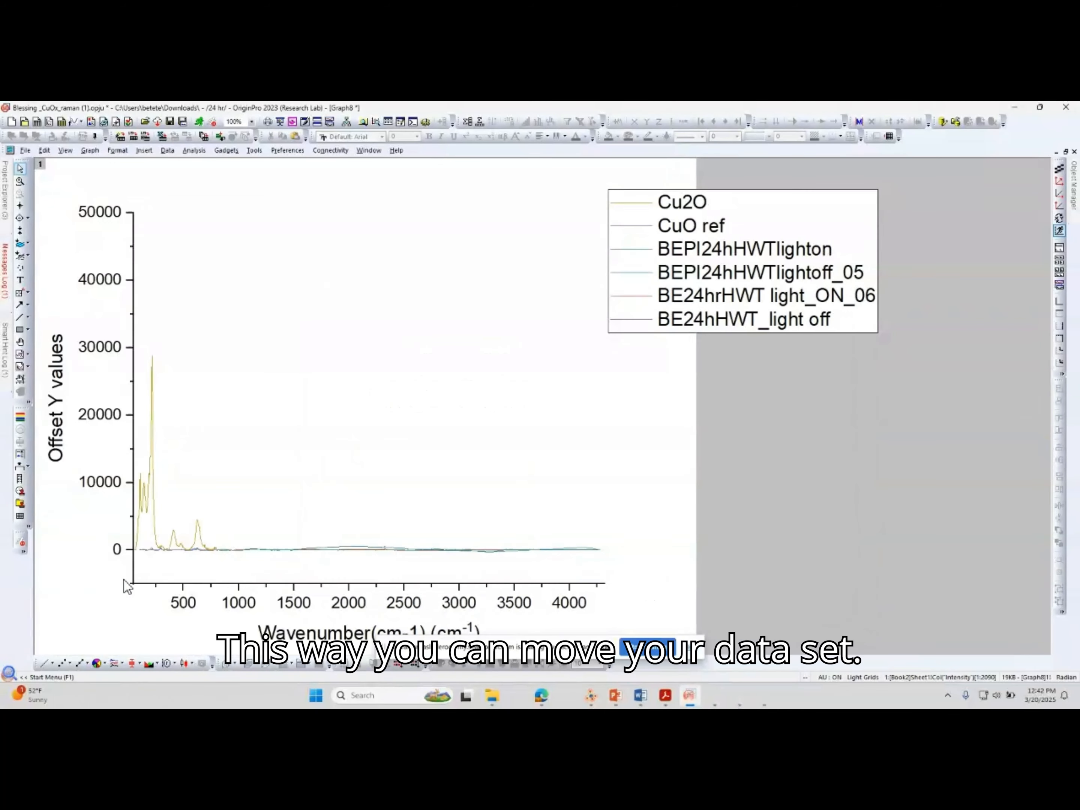
pyautogui.moveTo(158, 536)
pyautogui.mouseDown()
pyautogui.moveTo(152, 478)
pyautogui.moveTo(160, 534)
pyautogui.mouseUp()
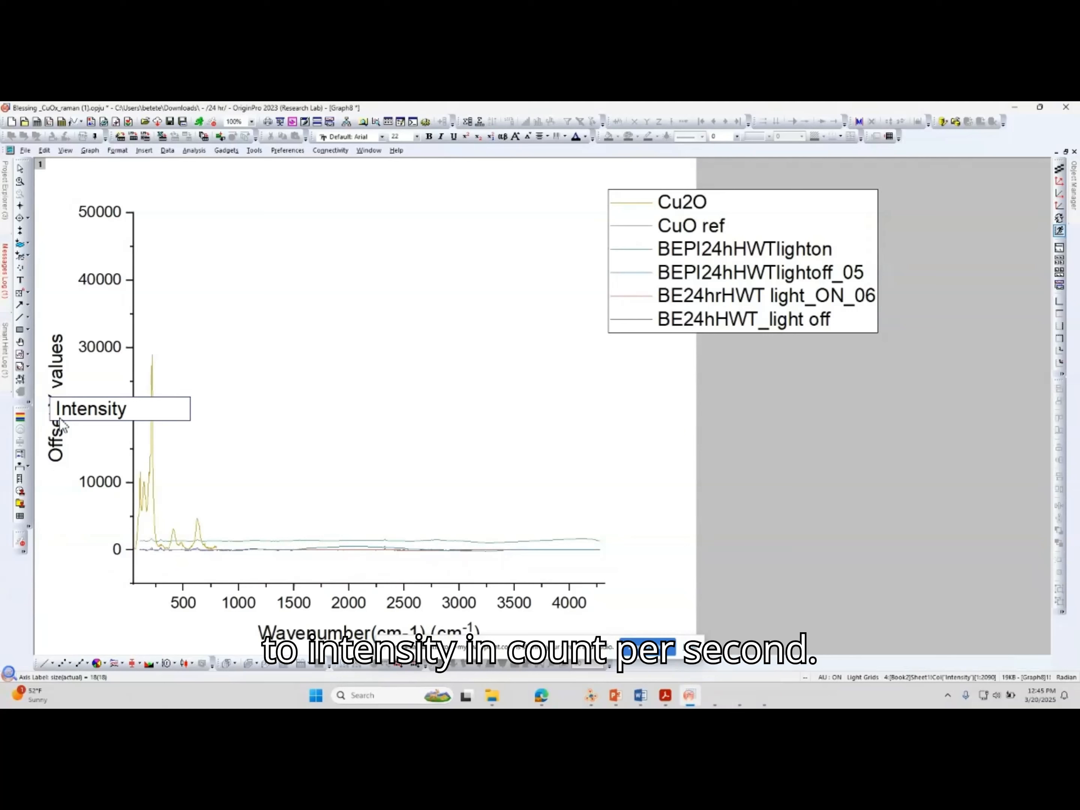
# - Change the graph's Y axis title to "Intensity (cps)"
pyautogui.write('I')
pyautogui.press('Right')
pyautogui.press('Right')
pyautogui.press('Right')
pyautogui.press('Right')
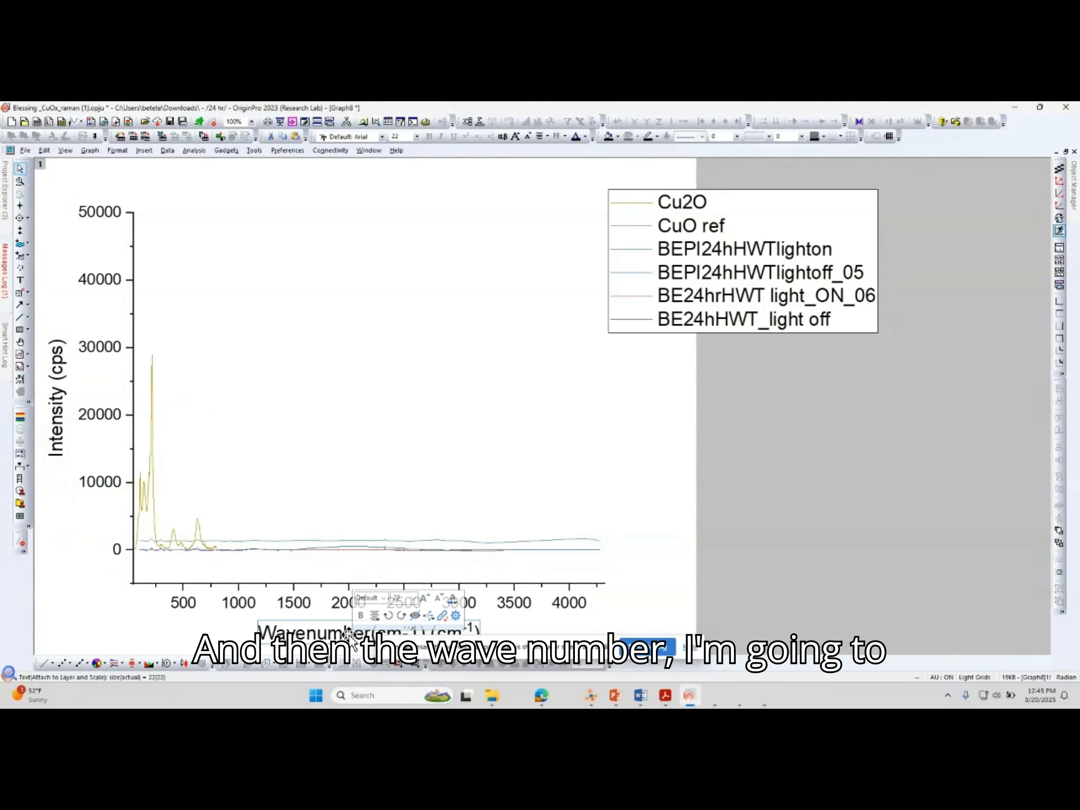
# - Change the X axis title to "Raman Shift (cm-1)" with -1 as superscript, and make both axis titles bold
pyautogui.click(350, 636)
pyautogui.click(350, 635)
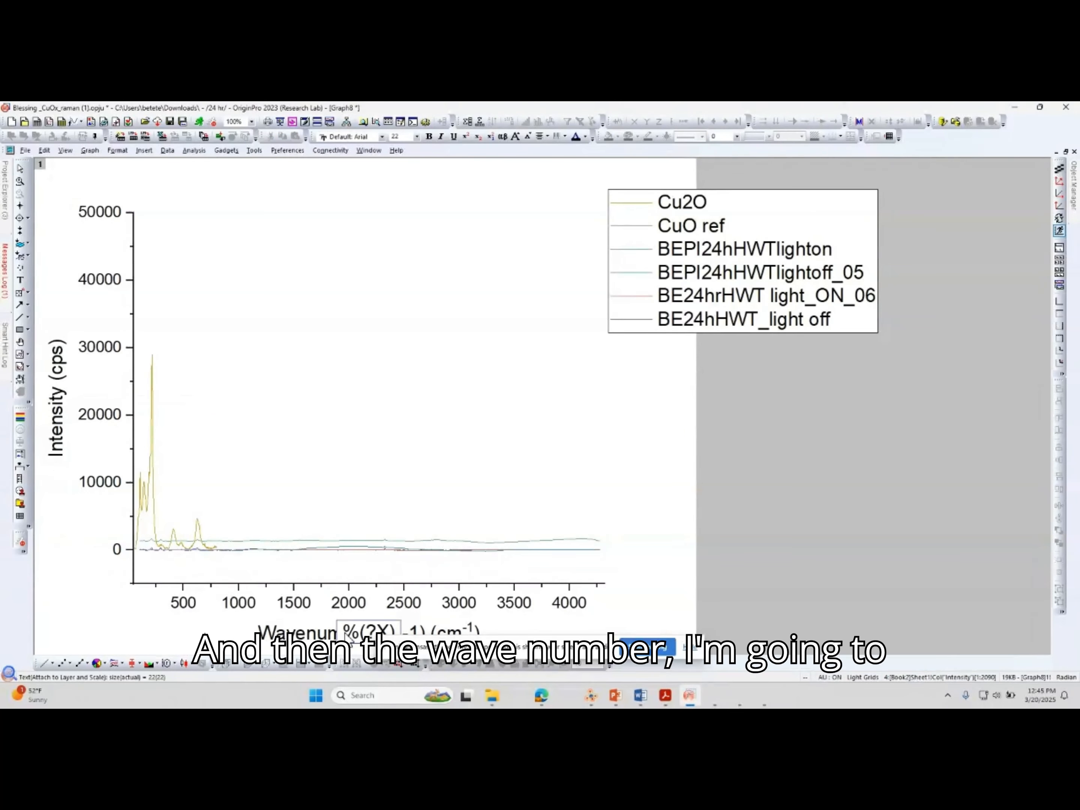
pyautogui.moveTo(342, 634); pyautogui.dragTo(399, 638)
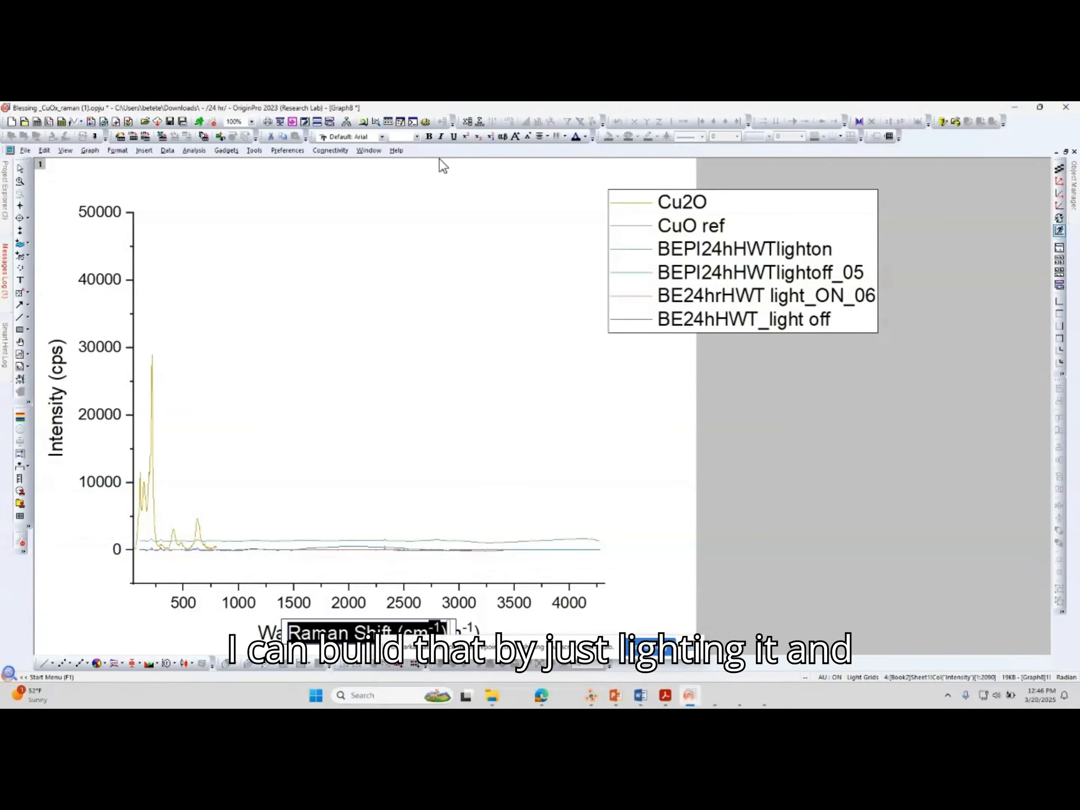
pyautogui.click(430, 137)
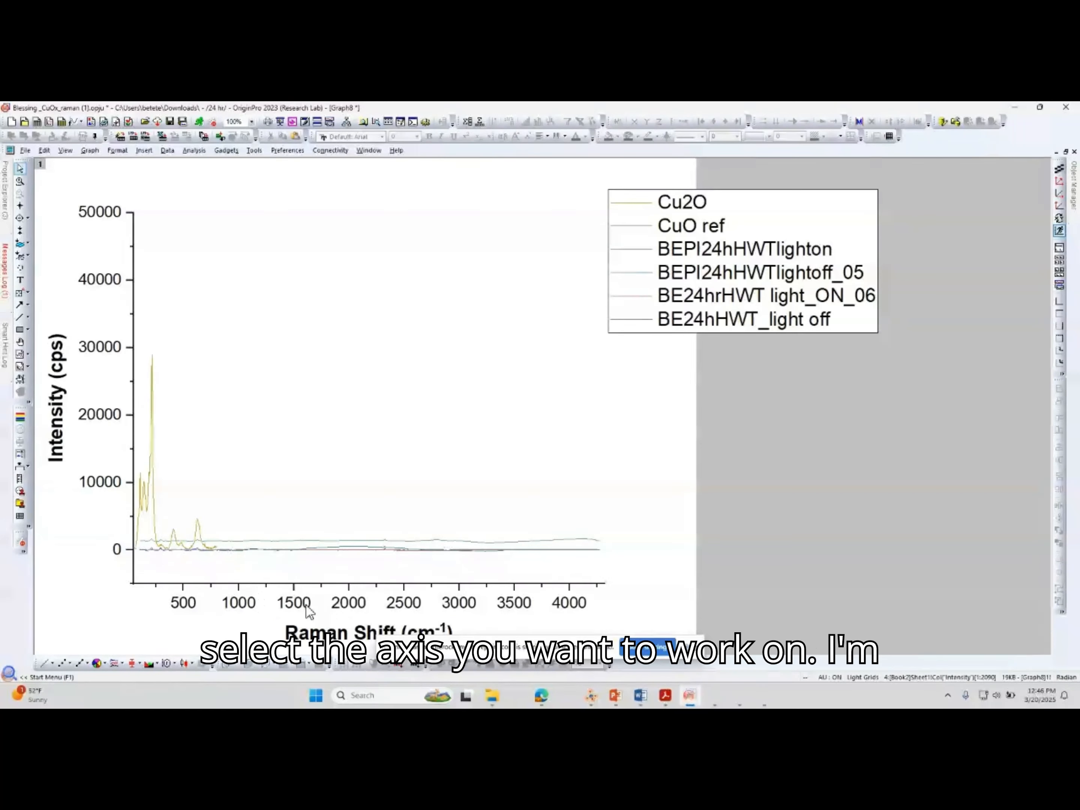
# - Set the upper limit of the X axis scale to 700 and apply it to the graph
pyautogui.click(306, 606)
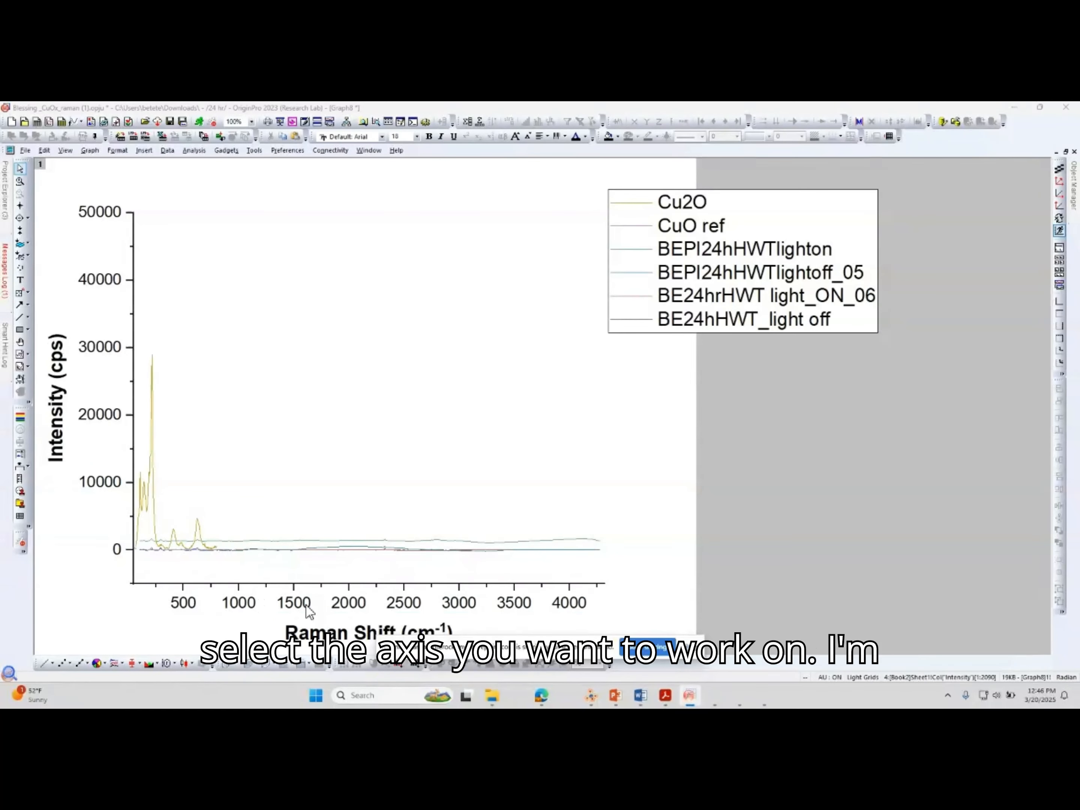
pyautogui.doubleClick(306, 608)
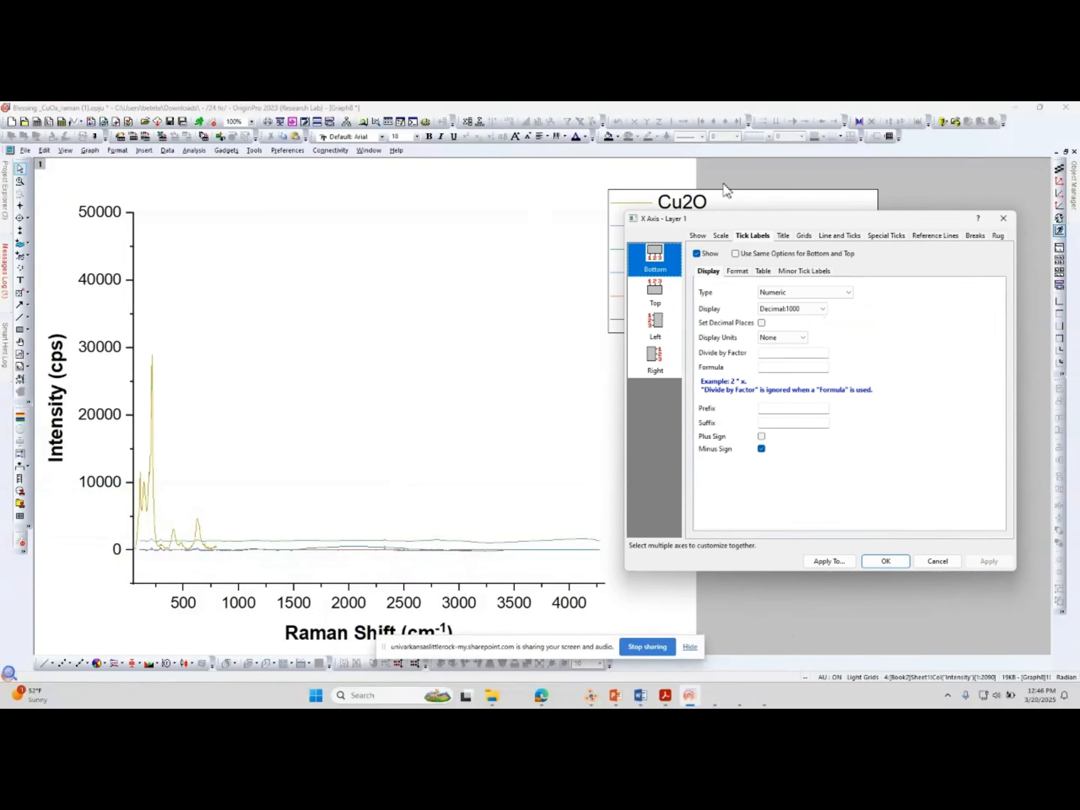
pyautogui.click(720, 236)
pyautogui.press('Tab')
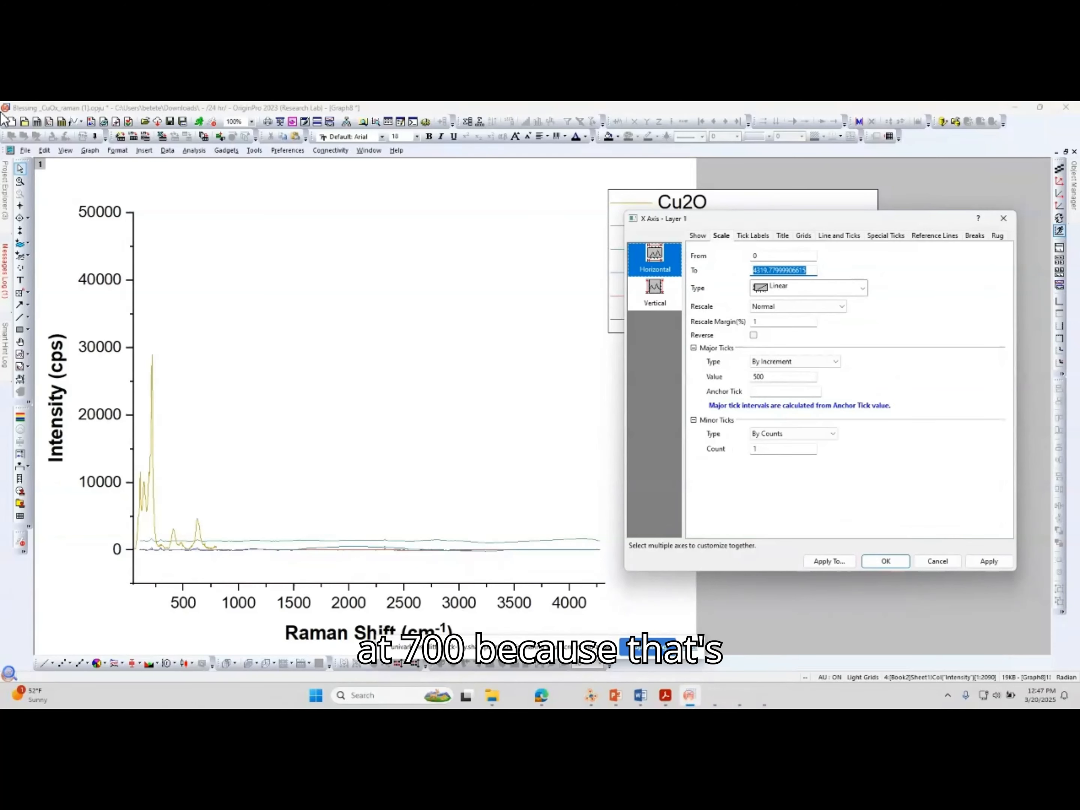
pyautogui.write('700')
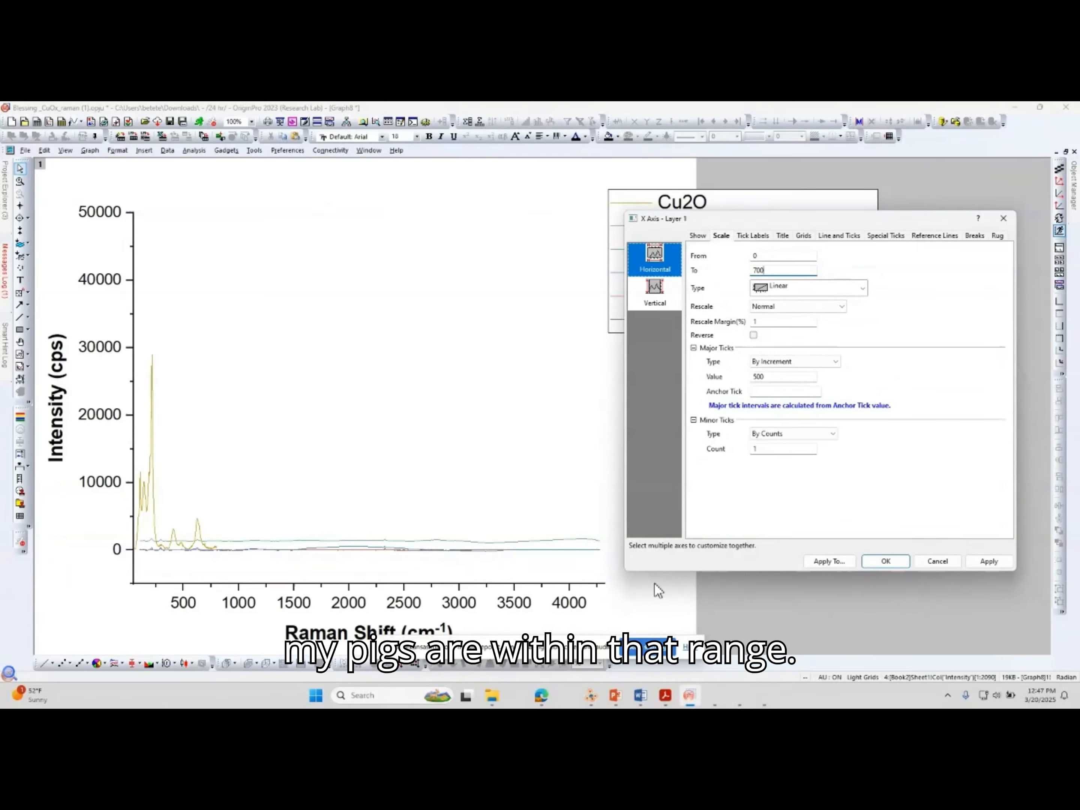
pyautogui.click(1000, 563)
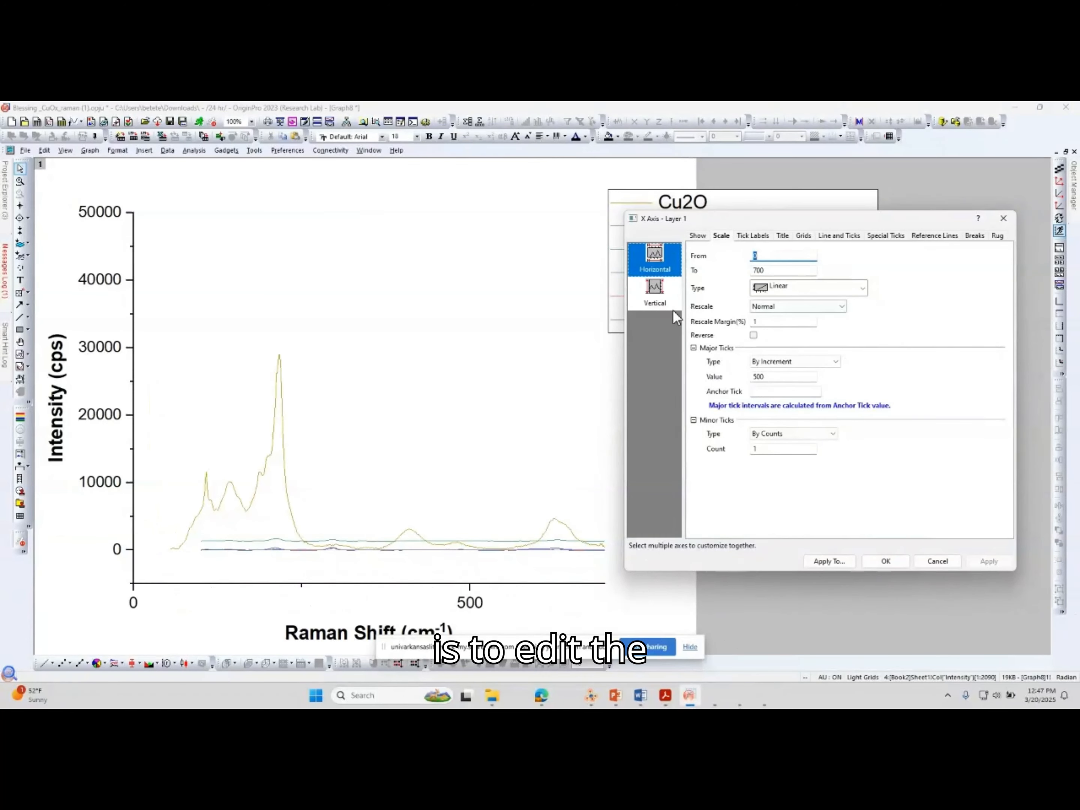
# - Set the Y axis scale to run from -500 to 30000
pyautogui.click(648, 293)
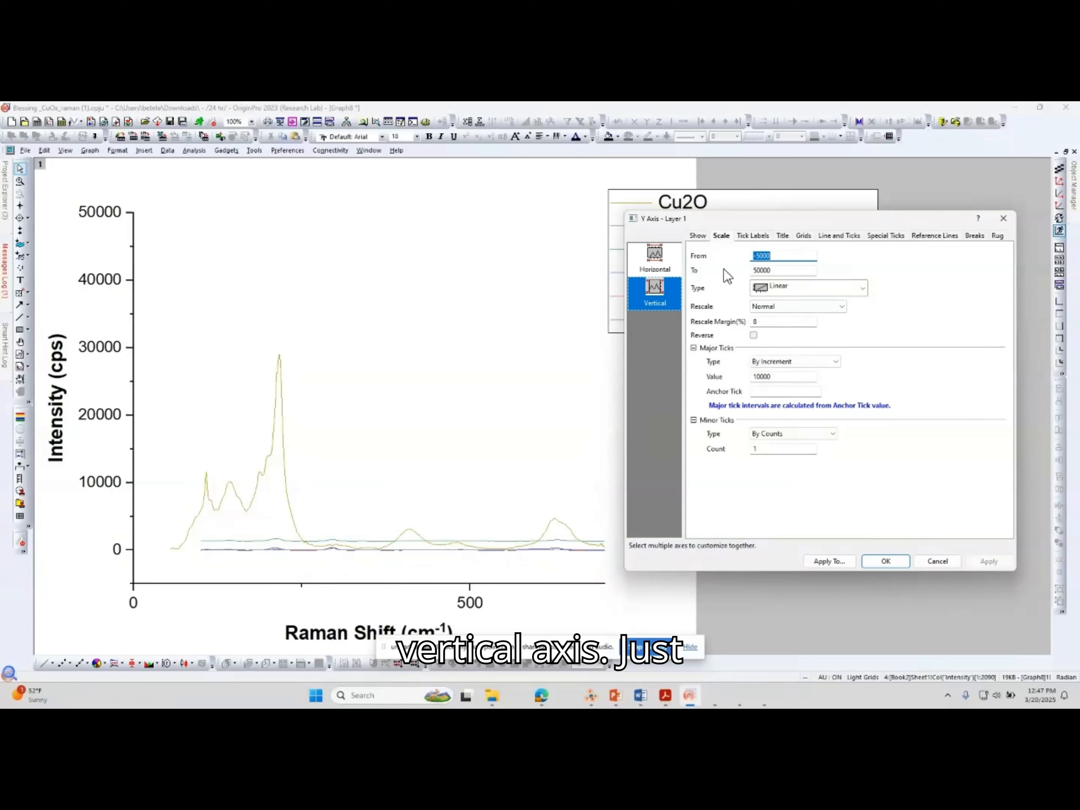
pyautogui.click(789, 257)
pyautogui.press('BackSpace')
pyautogui.press('BackSpace')
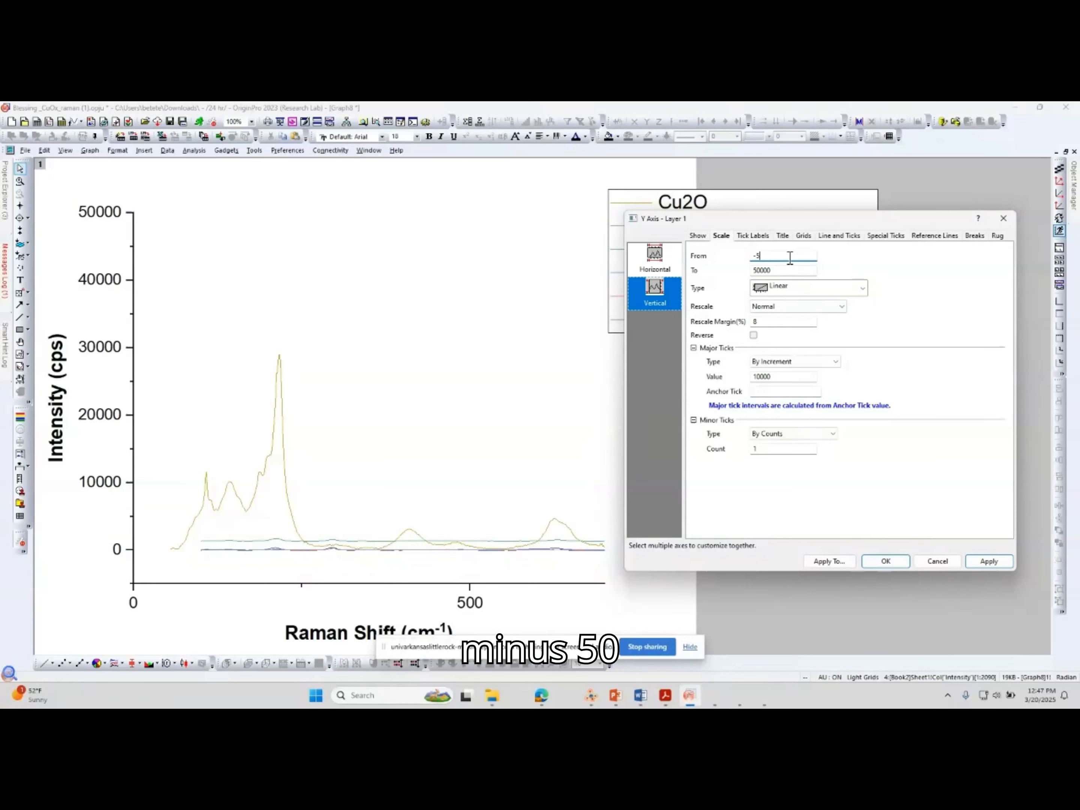
pyautogui.write('0')
pyautogui.click(781, 269)
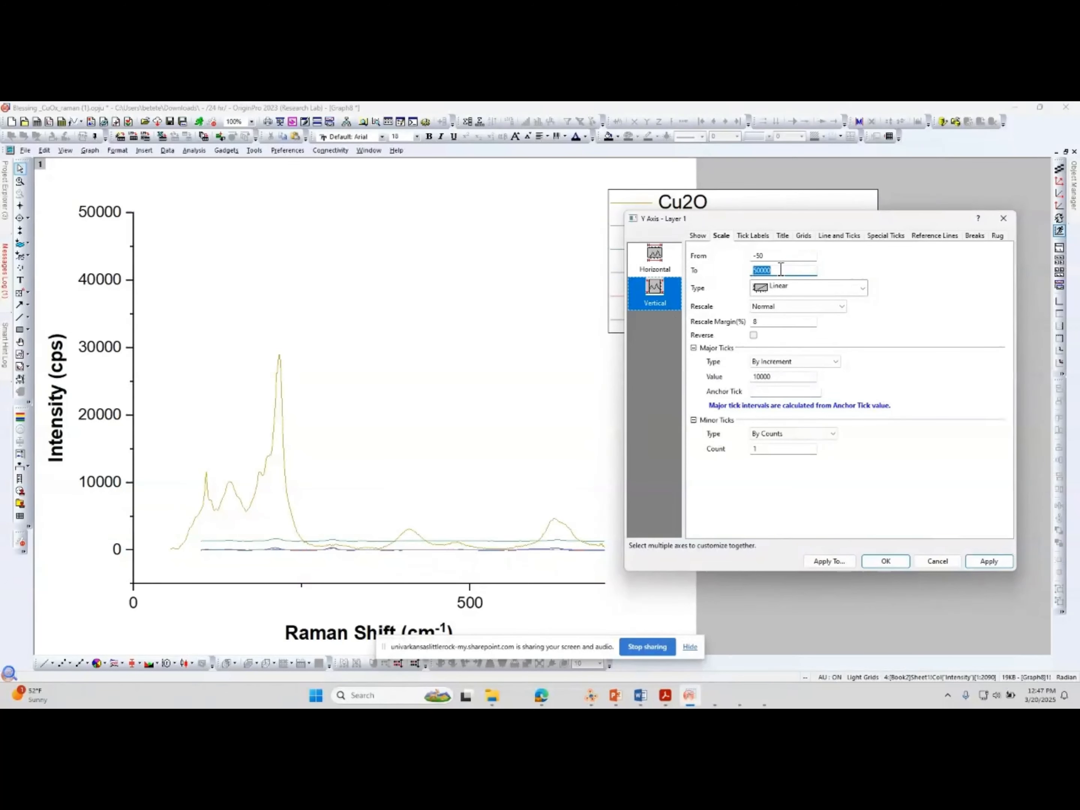
pyautogui.click(782, 270)
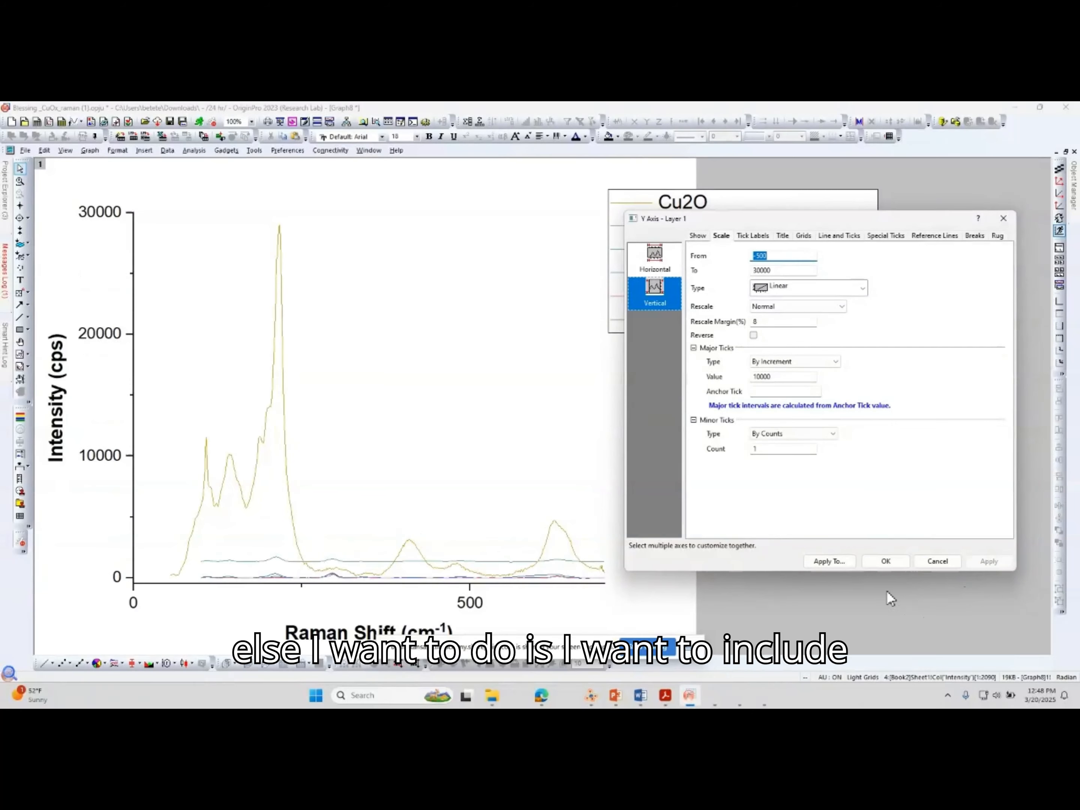
pyautogui.click(881, 562)
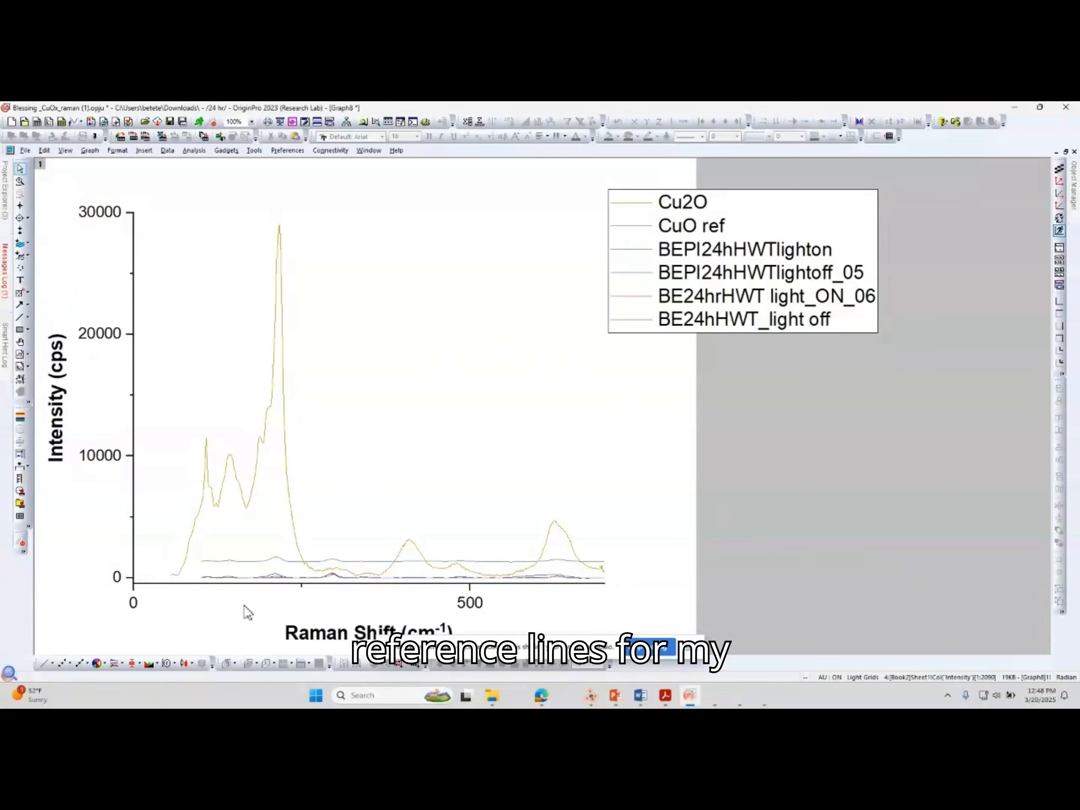
# - Draw straight vertical reference lines down from the tallest Cu2O peak and from the first Cu2O peak
pyautogui.click(696, 206)
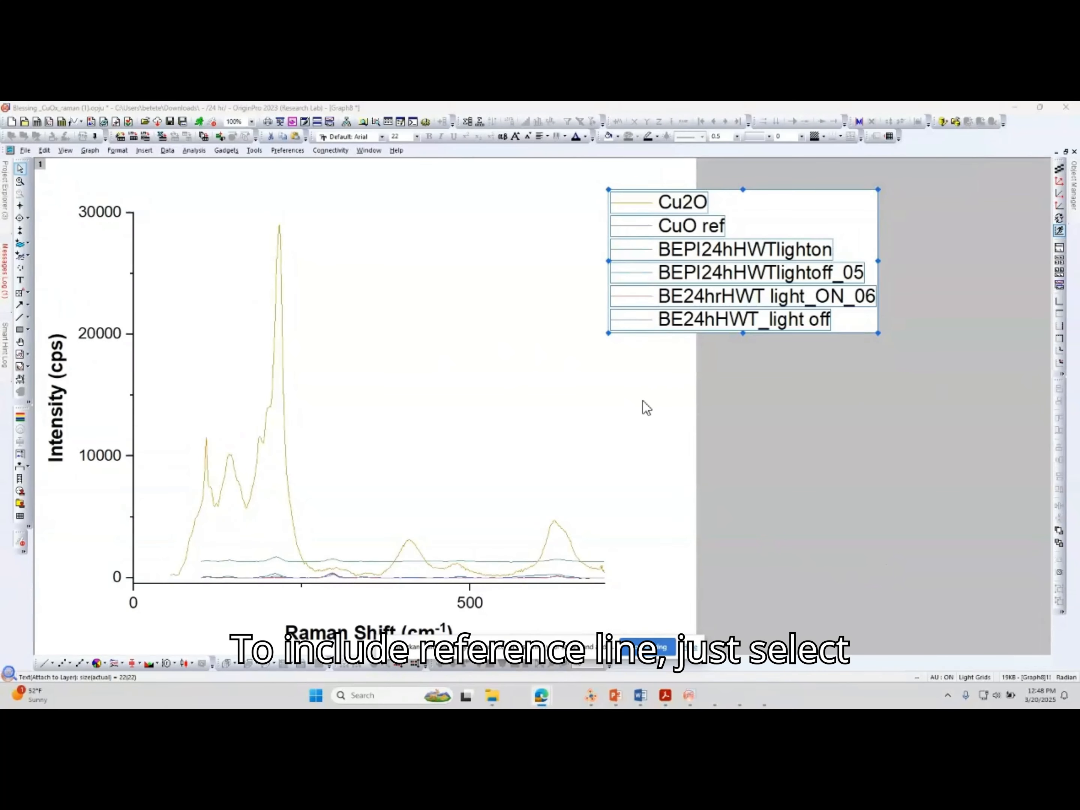
pyautogui.click(21, 318)
pyautogui.moveTo(279, 225); pyautogui.dragTo(279, 563)
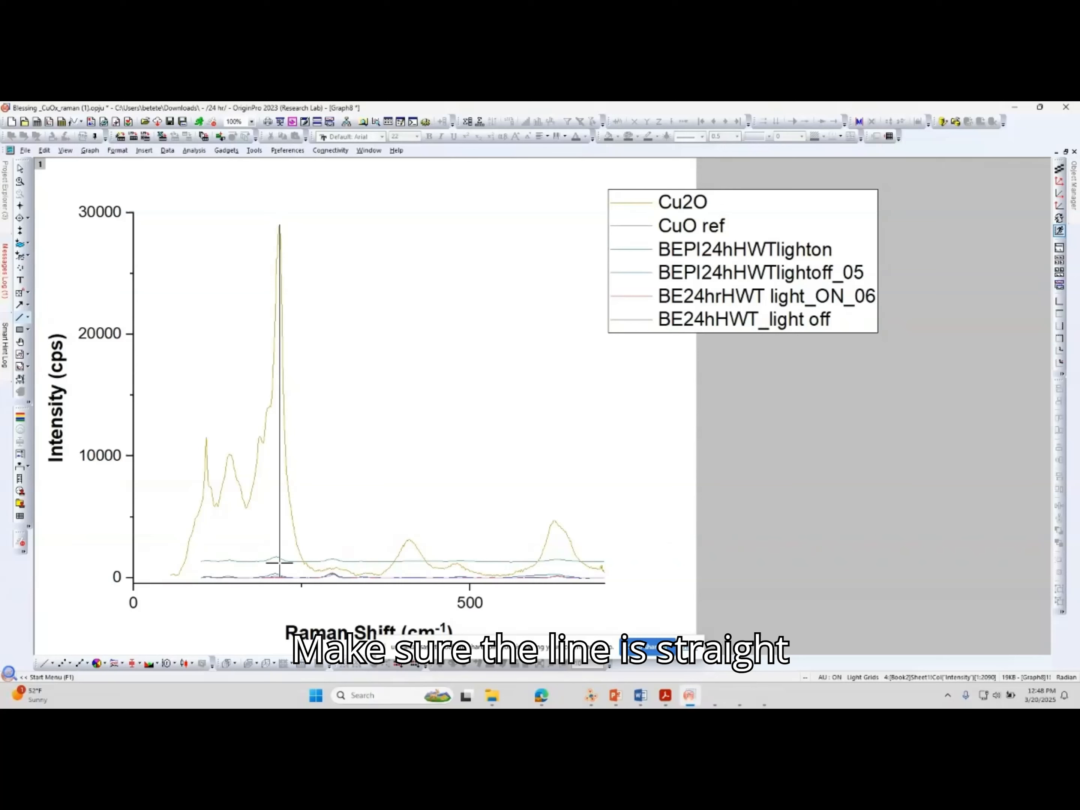
pyautogui.moveTo(206, 438); pyautogui.dragTo(206, 517)
pyautogui.rightClick(206, 517)
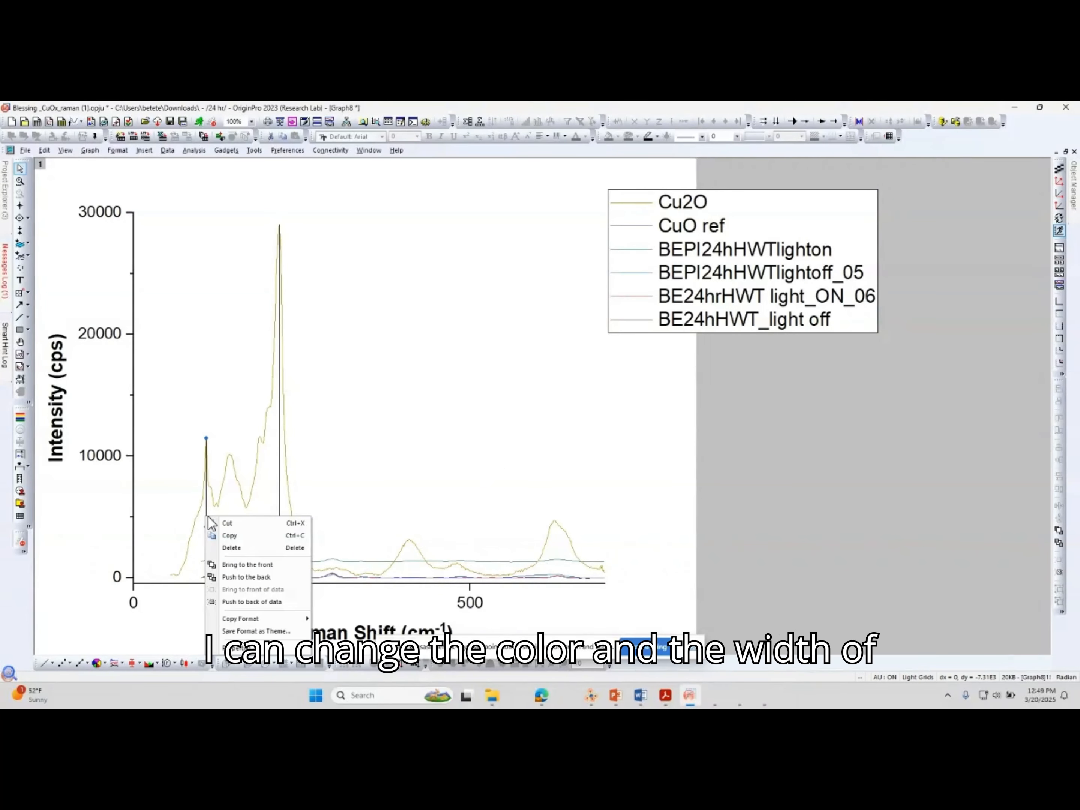
# - Format the first peak's reference line as Dot, width 2, in the Cu2O curve's colour, and place copies on the other Cu2O peaks
pyautogui.click(703, 137)
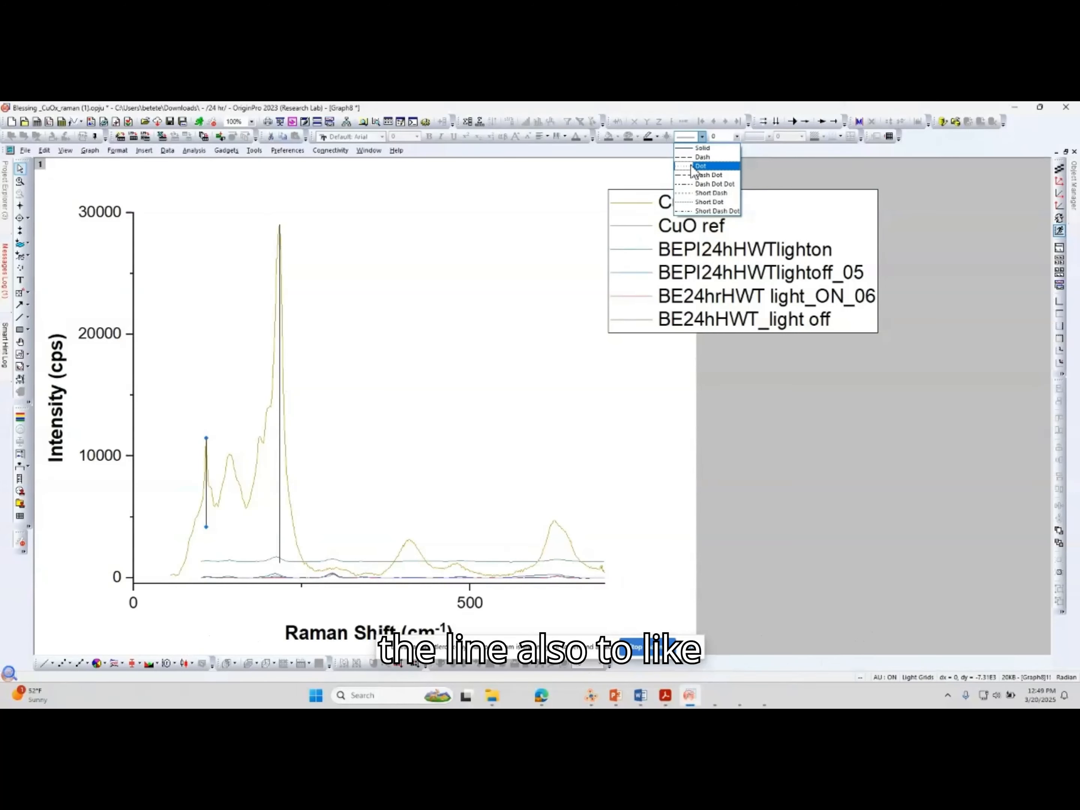
pyautogui.click(699, 166)
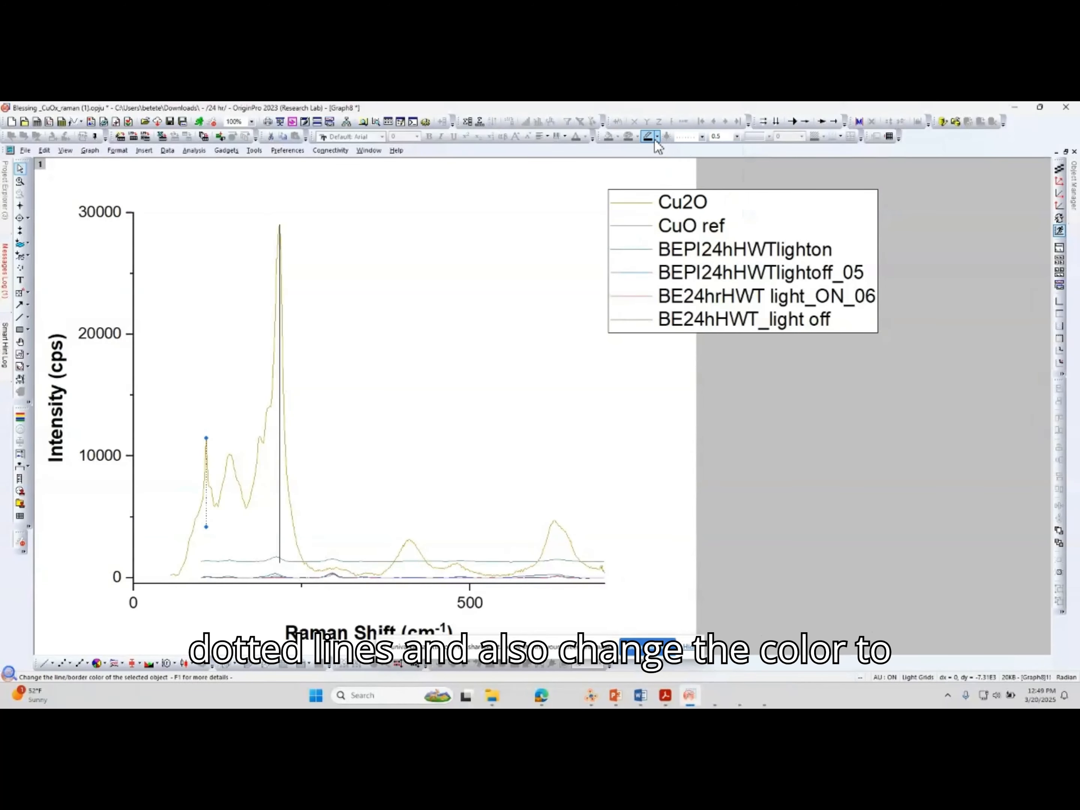
pyautogui.click(657, 138)
pyautogui.click(721, 153)
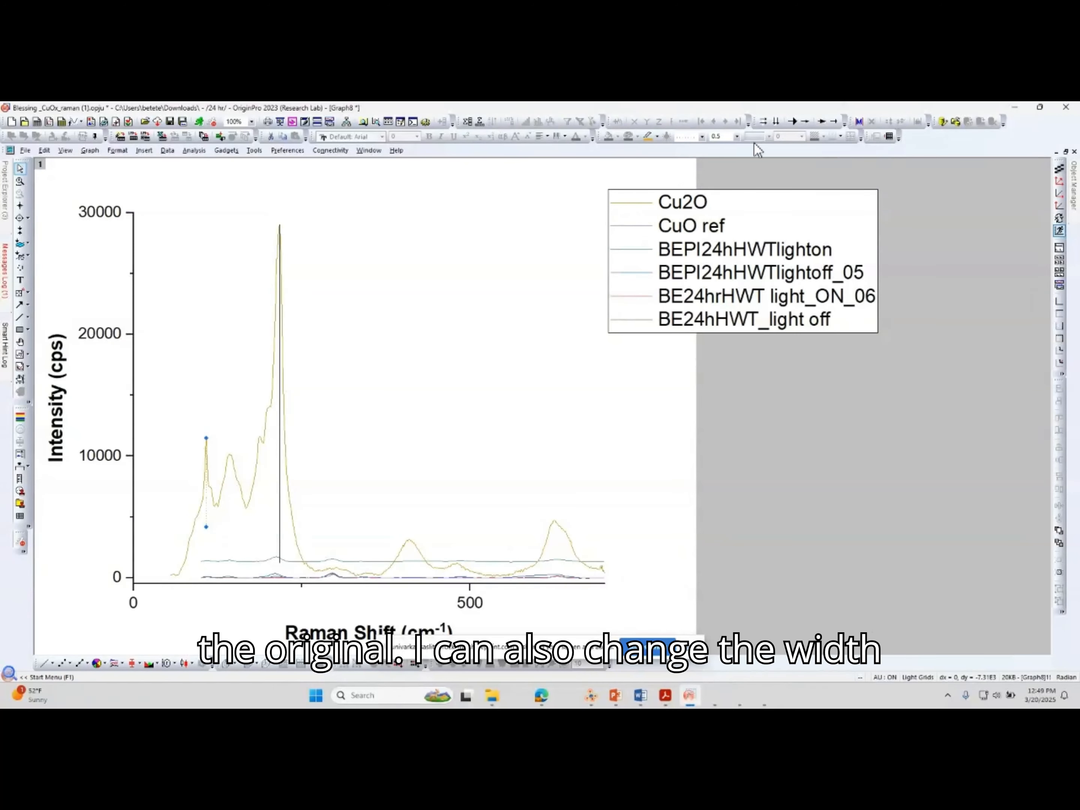
pyautogui.click(738, 136)
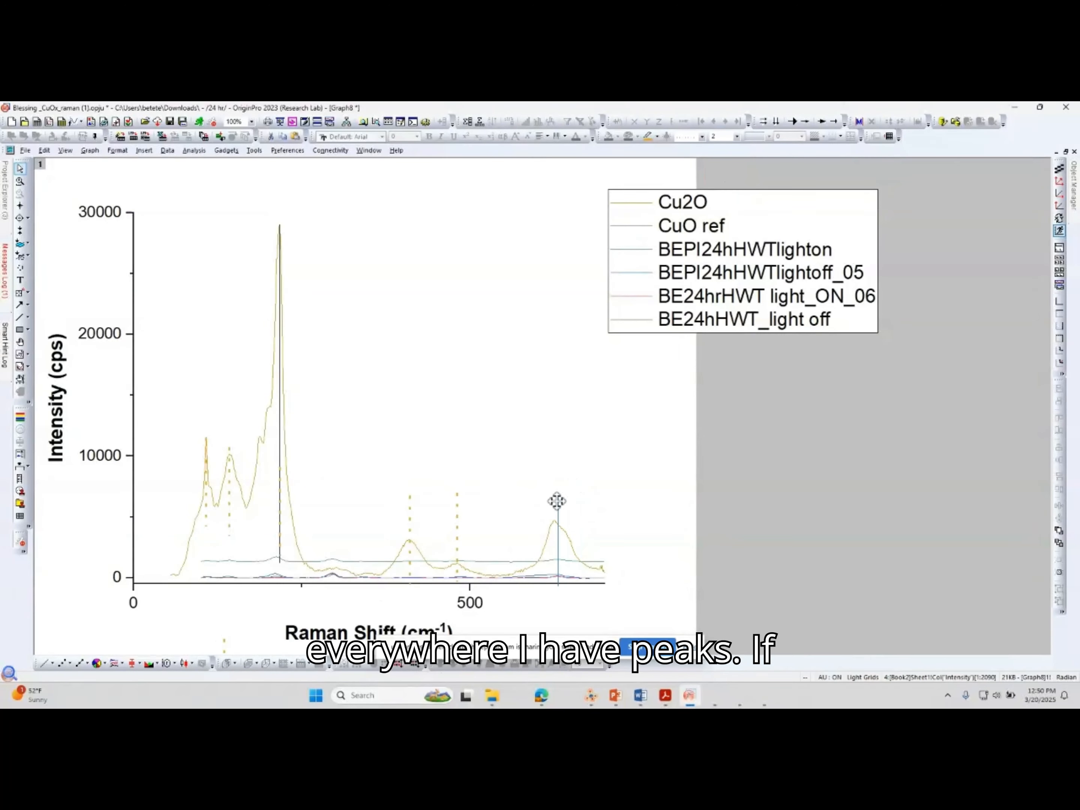
pyautogui.click(556, 501)
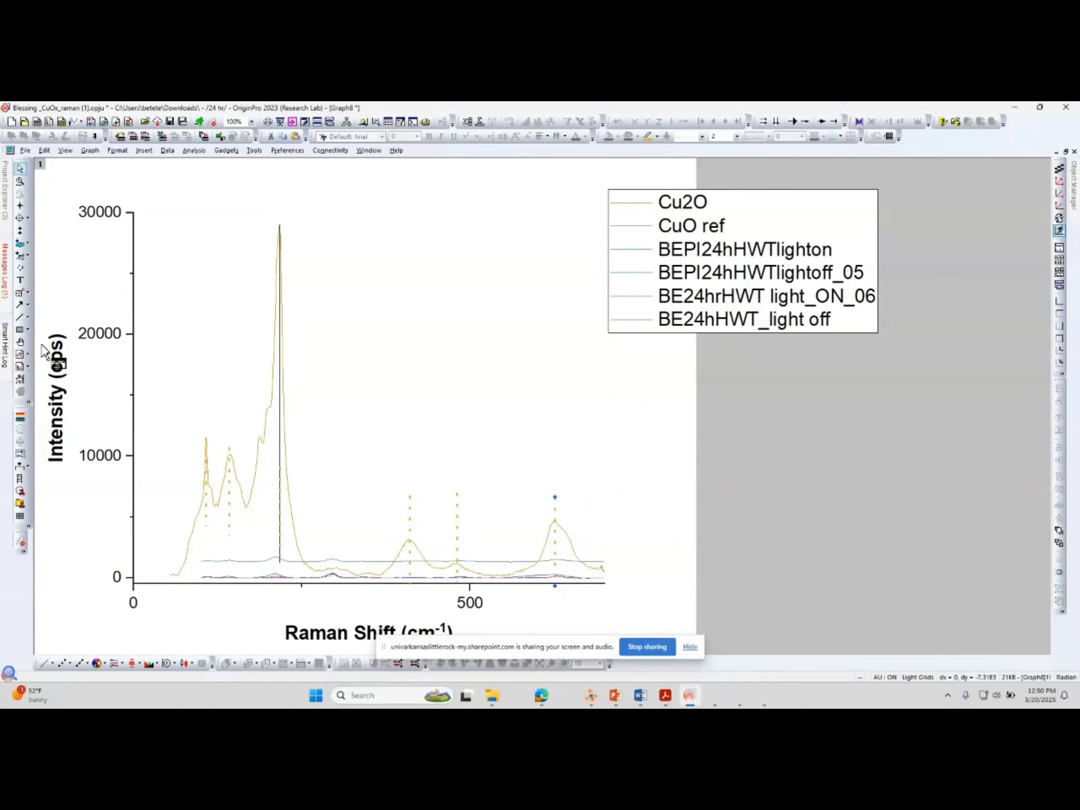
# - Set the upper limit of the Y axis scale to 10000 and adjust the solid reference line at the tallest Cu2O peak
pyautogui.doubleClick(107, 465)
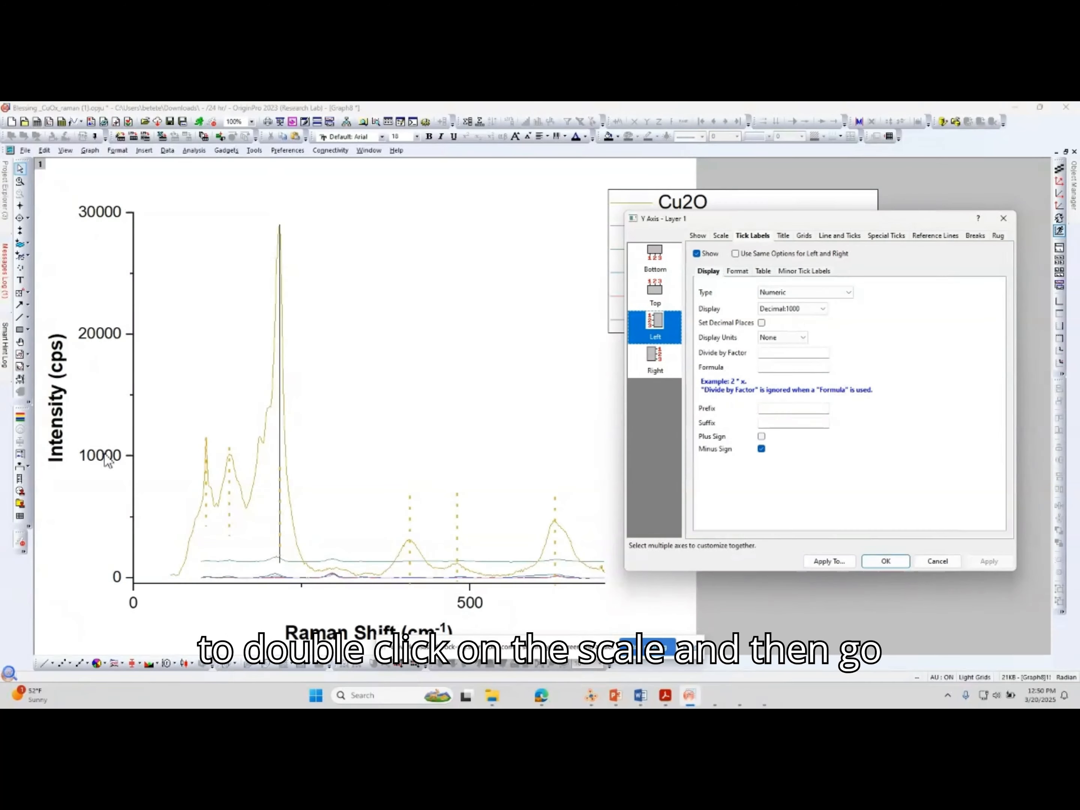
pyautogui.click(721, 236)
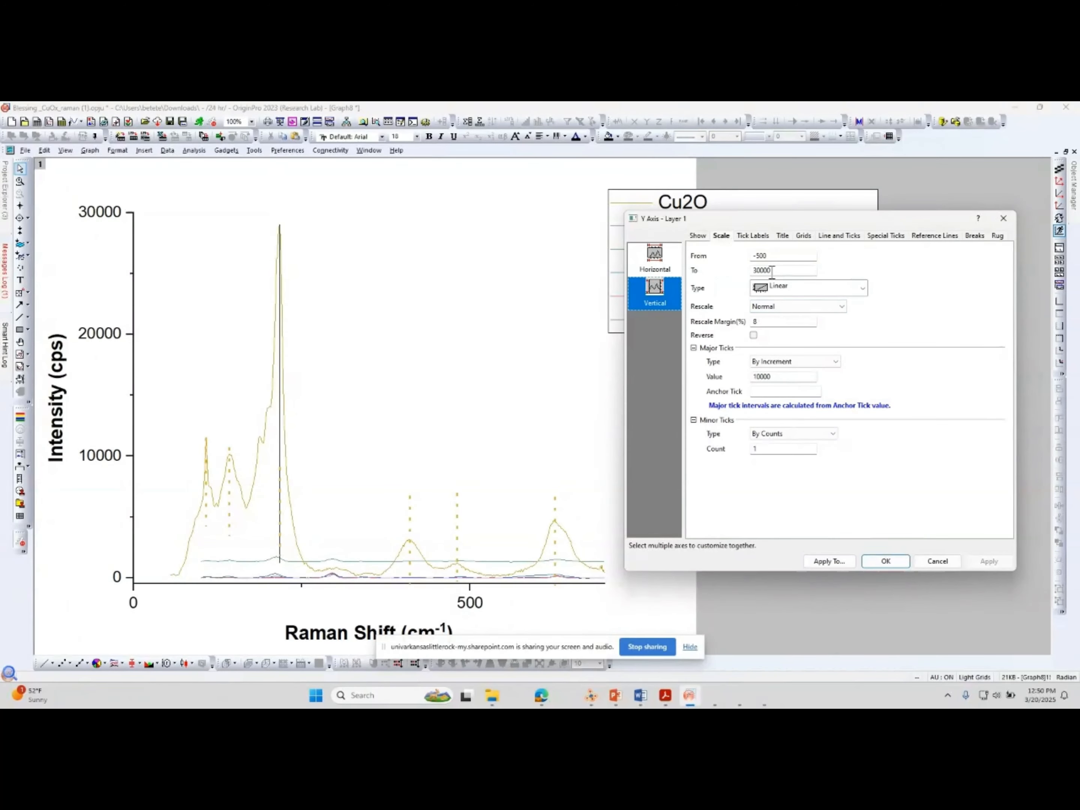
pyautogui.click(759, 270)
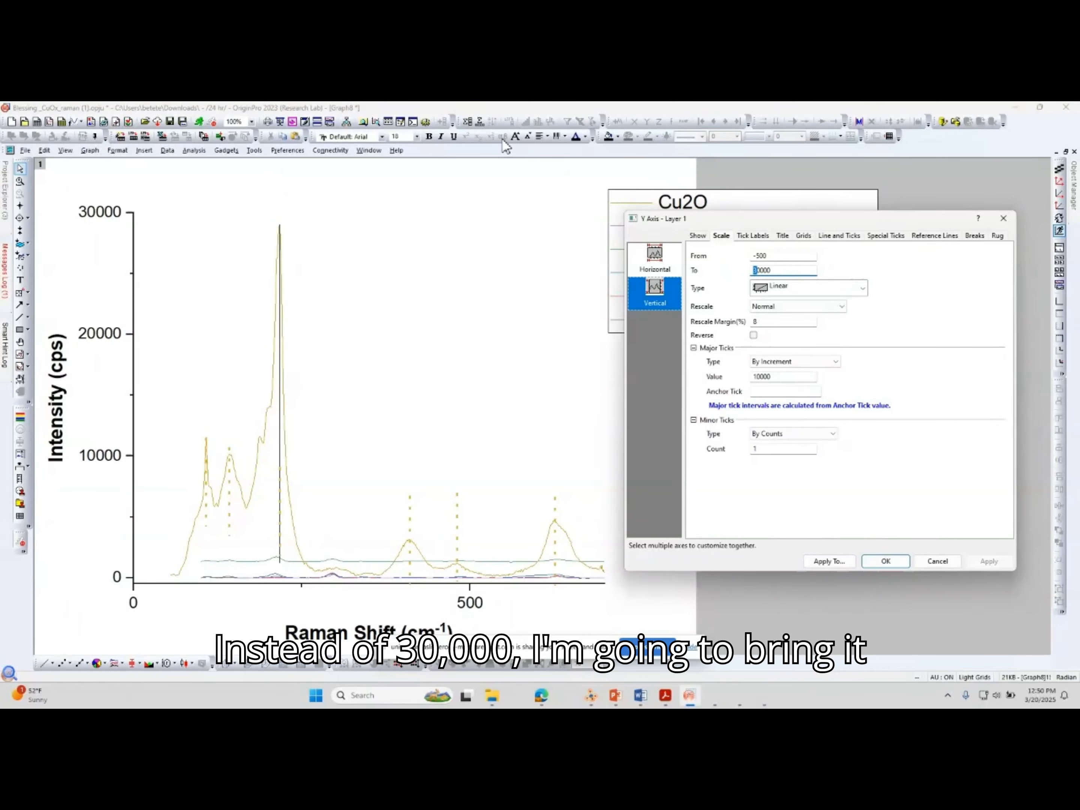
pyautogui.press('Return')
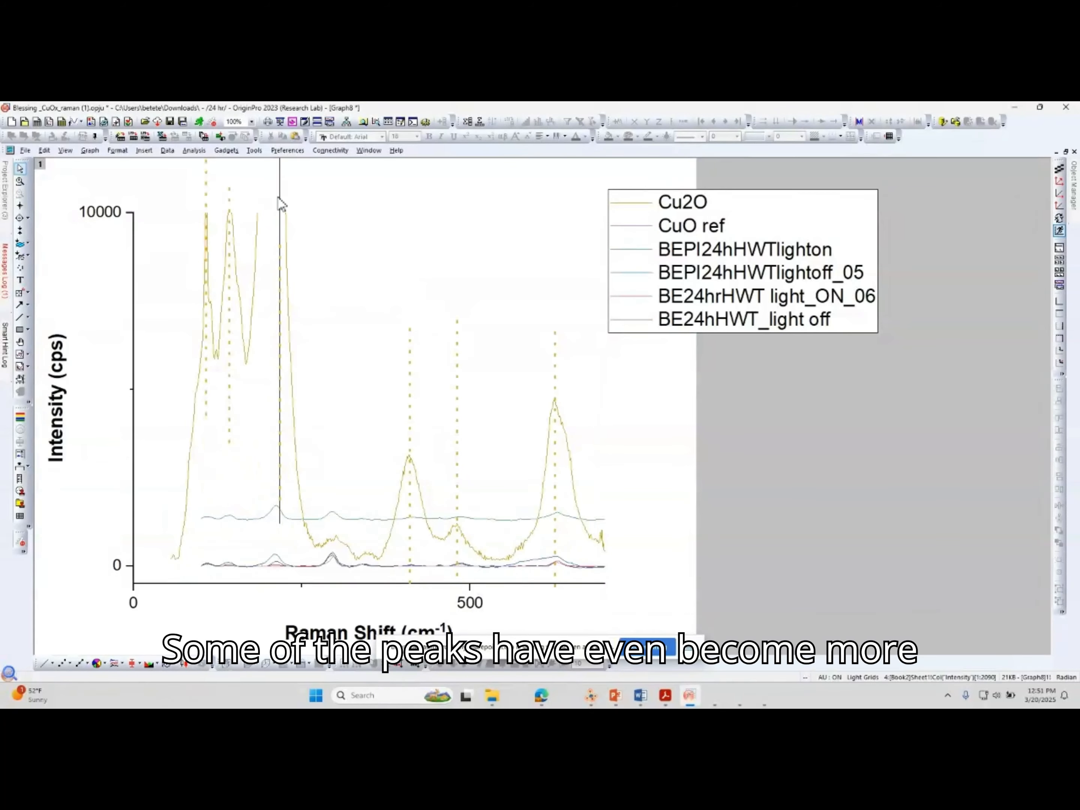
pyautogui.click(280, 200)
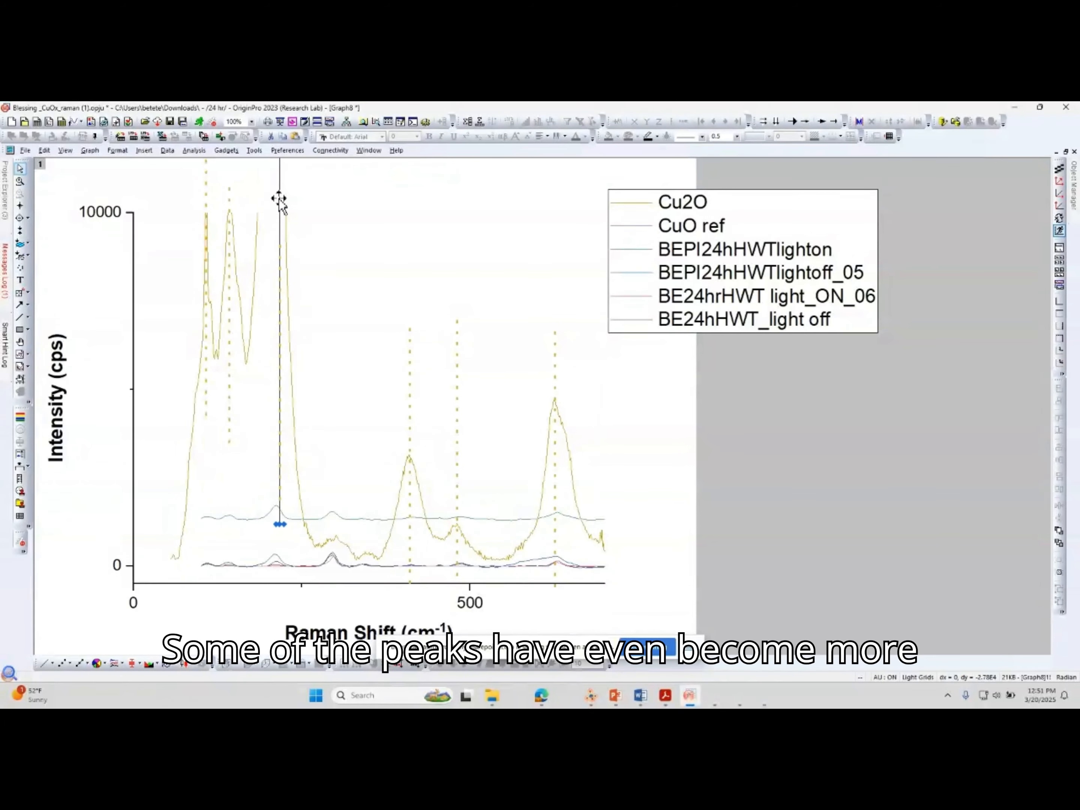
pyautogui.click(279, 201)
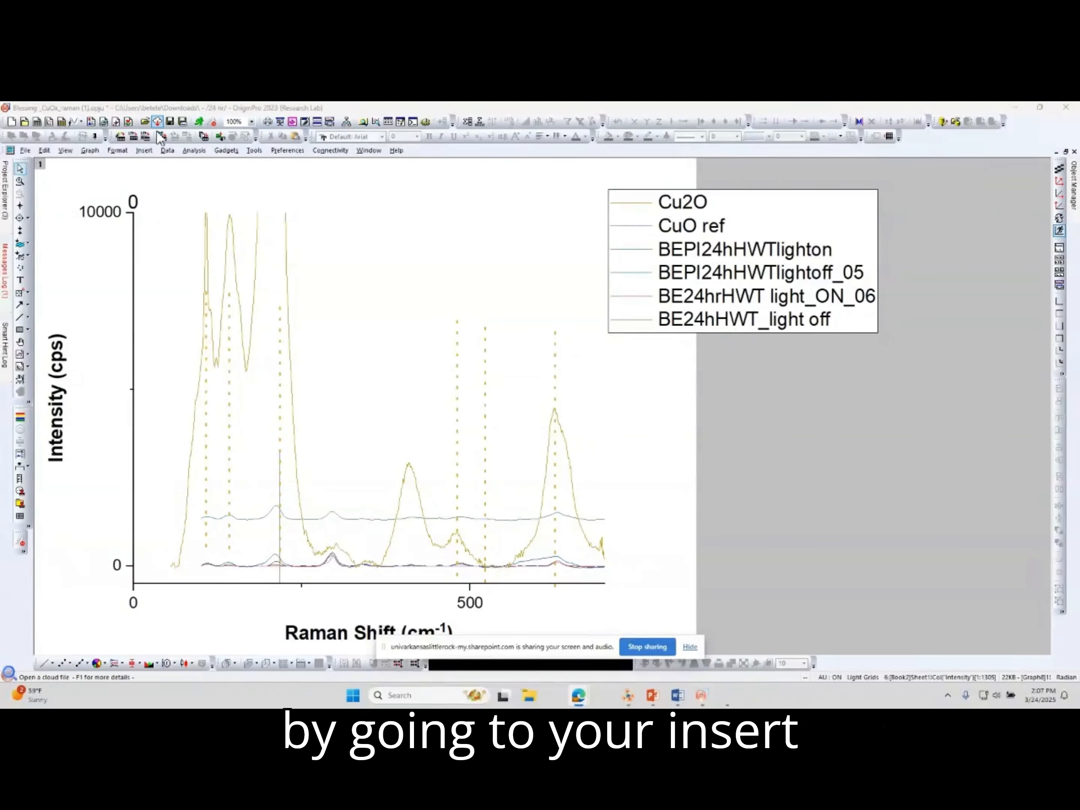
# - Insert a vertical straight line at value 0, selectable and moveable, with its label location set to Top
pyautogui.click(142, 150)
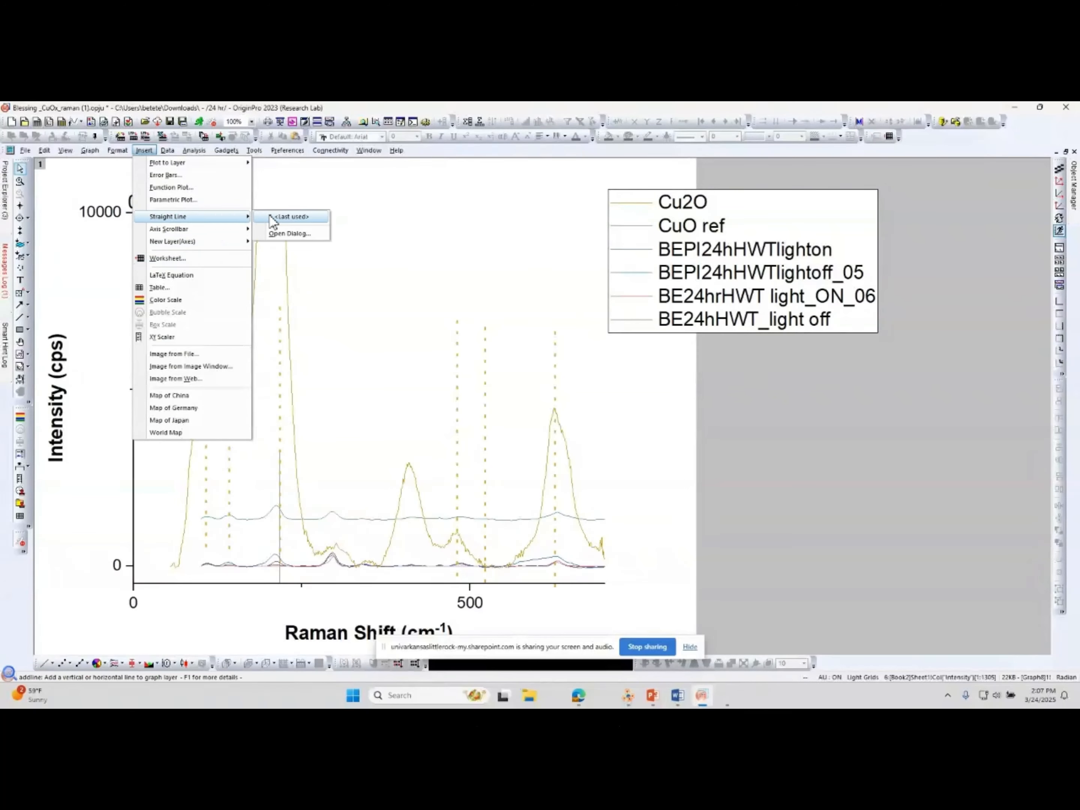
pyautogui.click(300, 233)
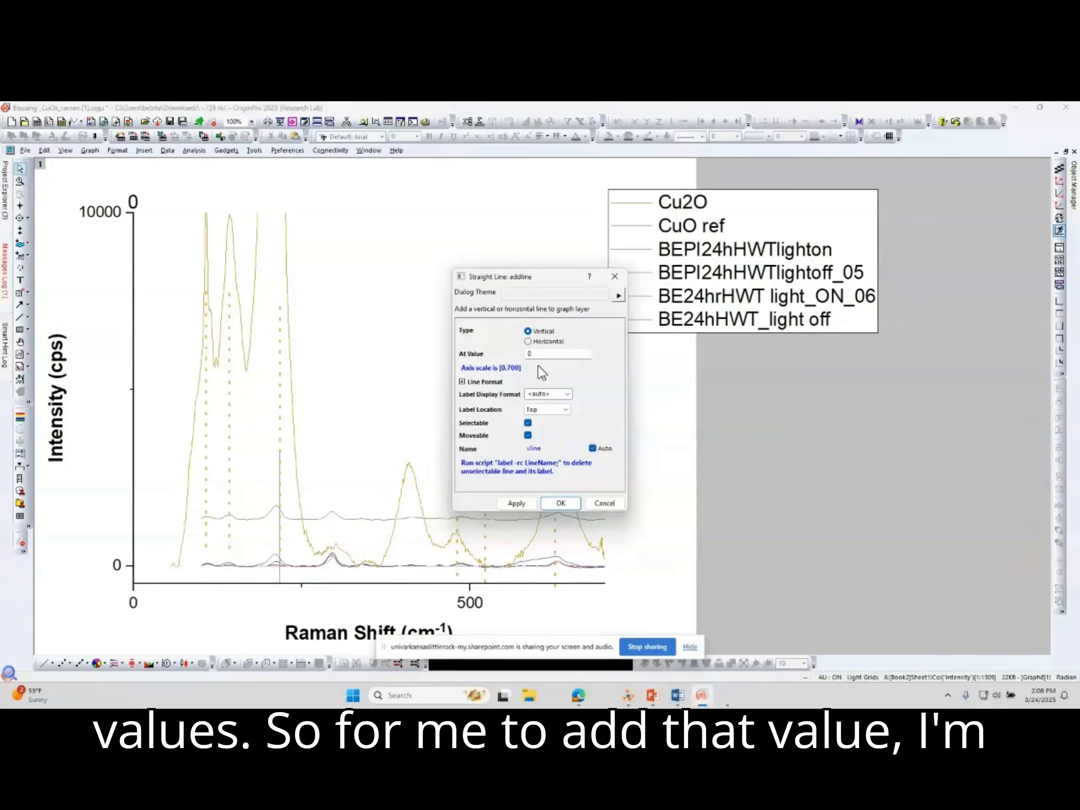
pyautogui.click(559, 503)
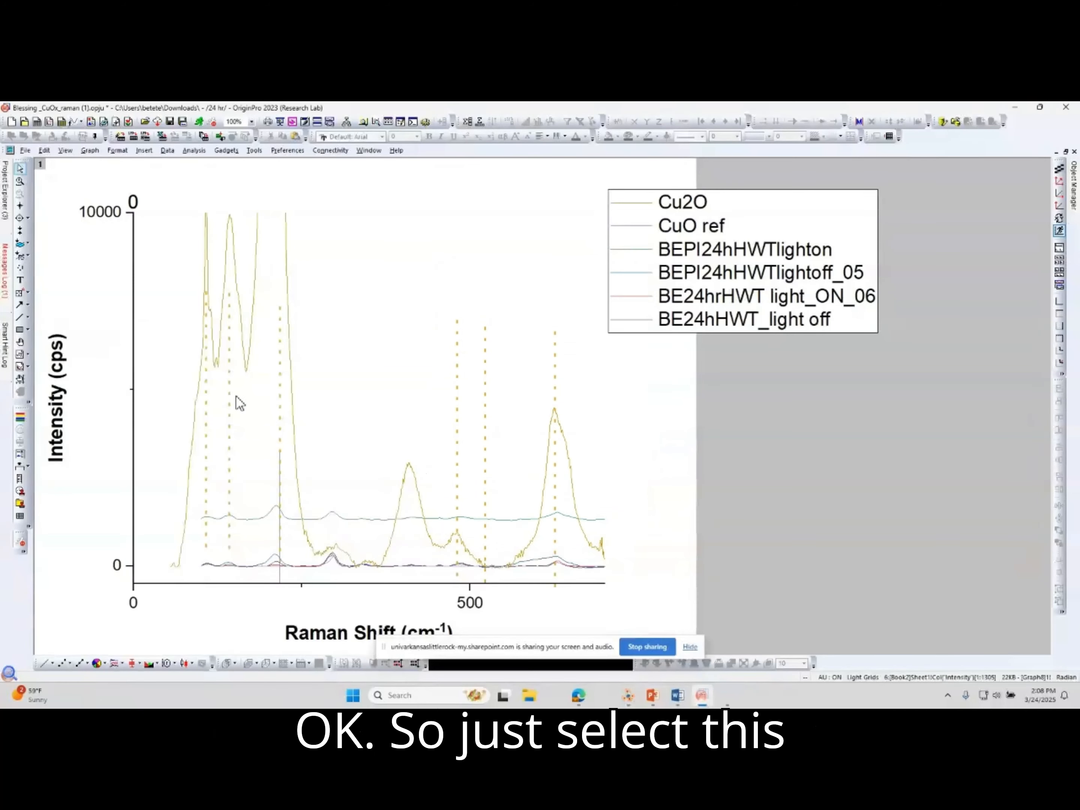
# - Read the coordinates of the Cu2O peak between 300 and 450 on the X axis with the Screen Reader
pyautogui.click(21, 210)
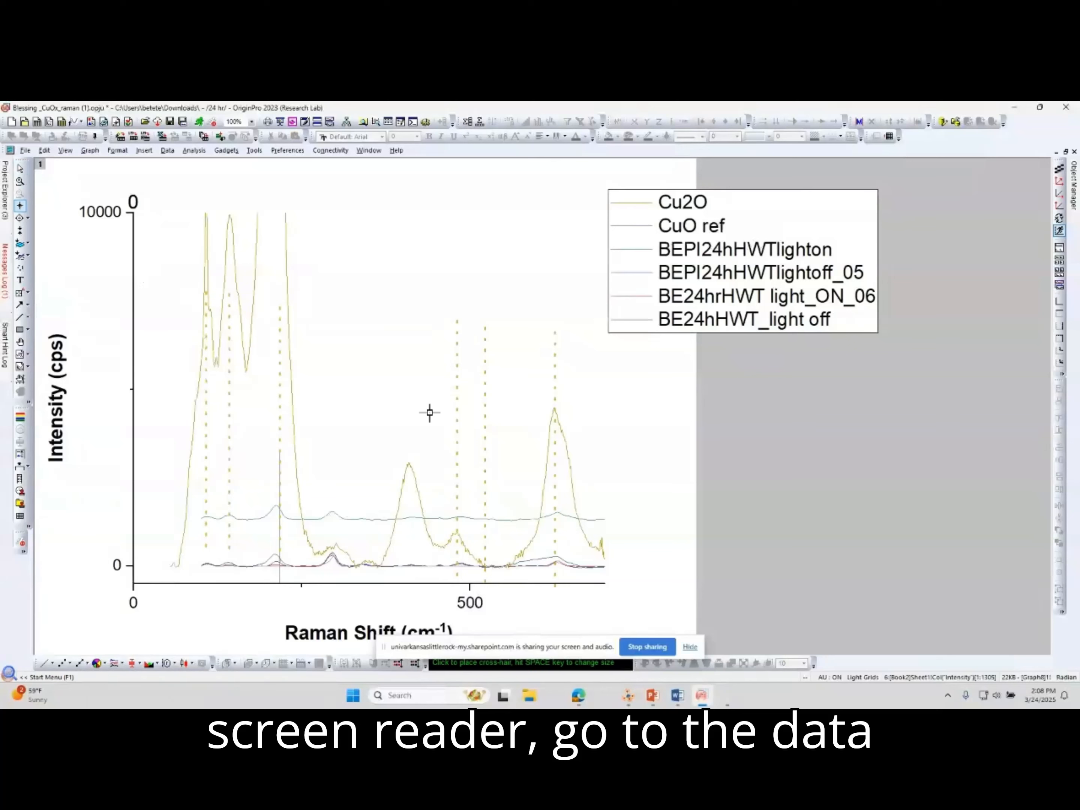
pyautogui.click(409, 463)
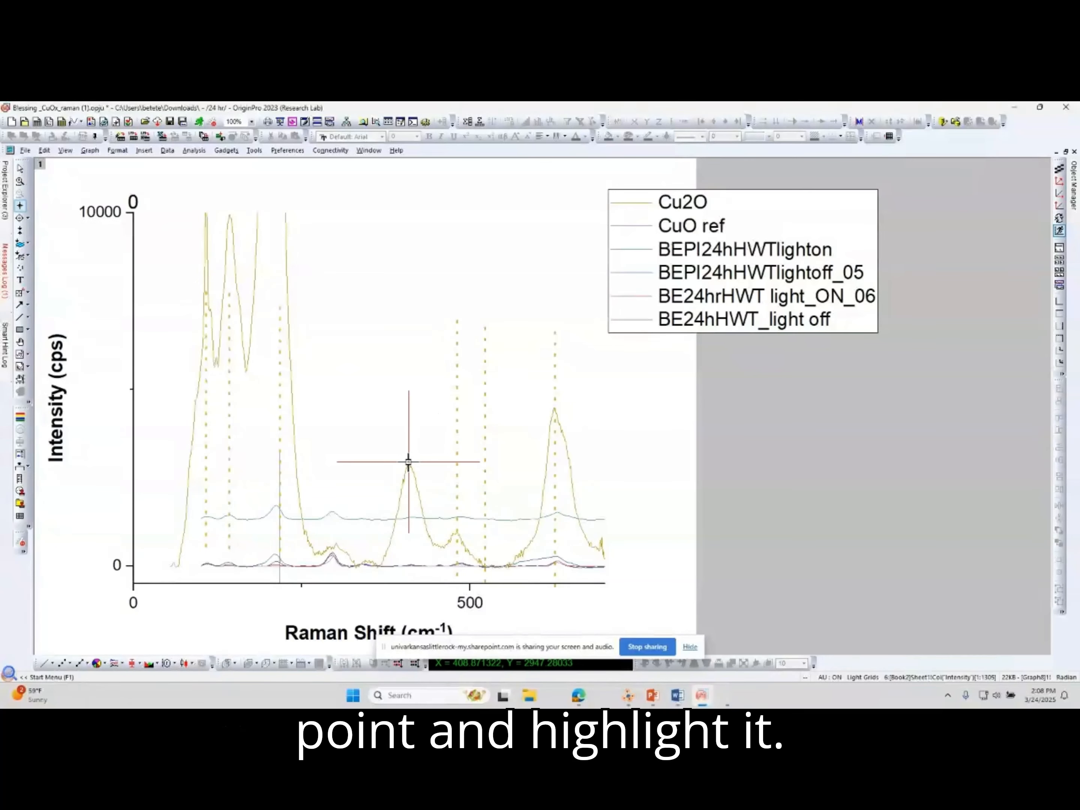
pyautogui.moveTo(580, 692)
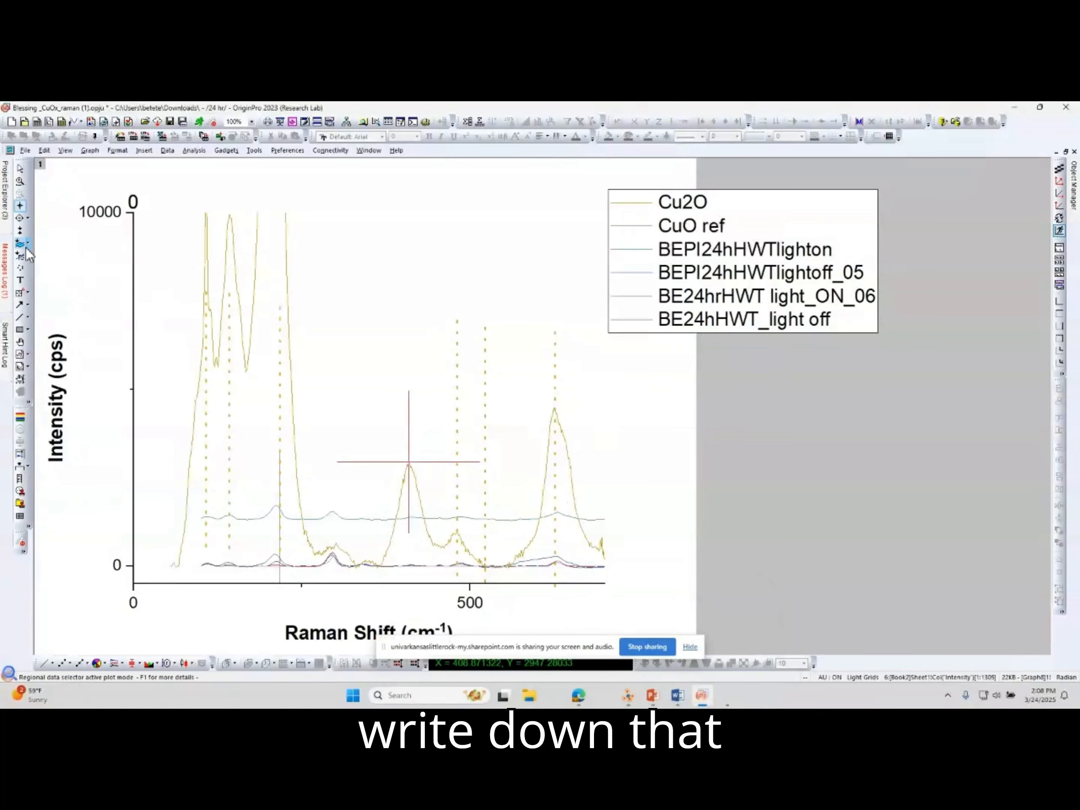
# - Add a text note with the value 408.871322 in the empty plot area above the middle Cu2O peak
pyautogui.click(22, 281)
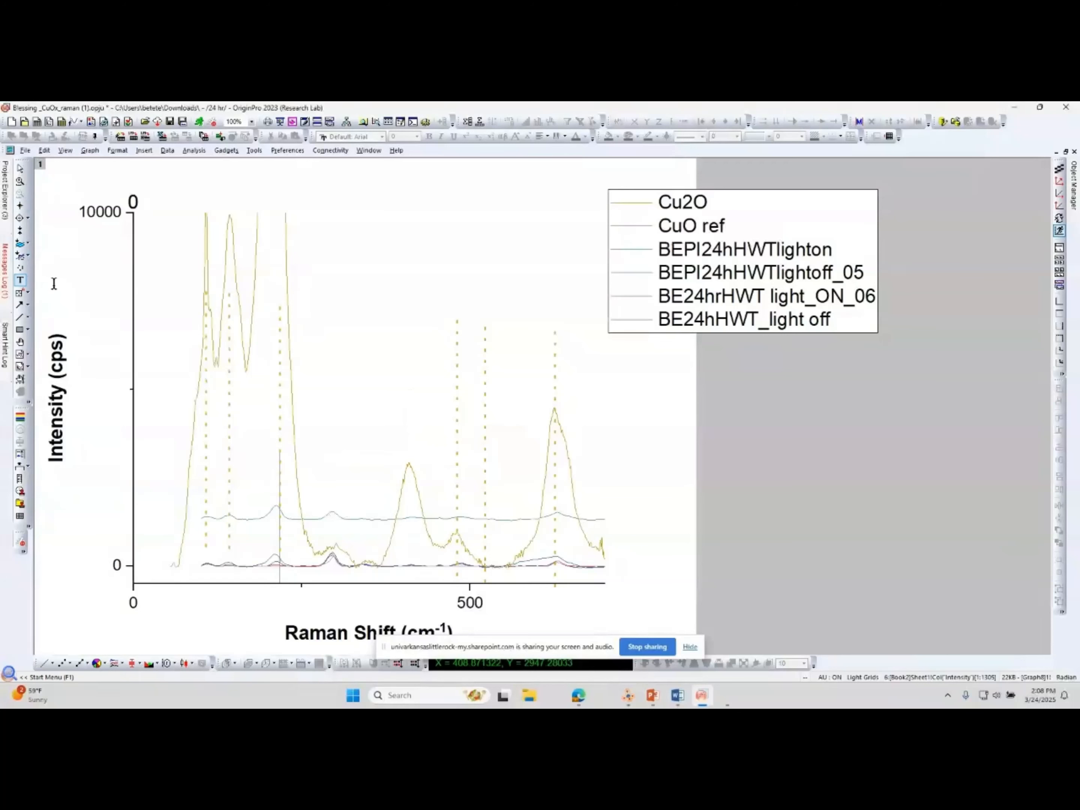
pyautogui.click(352, 278)
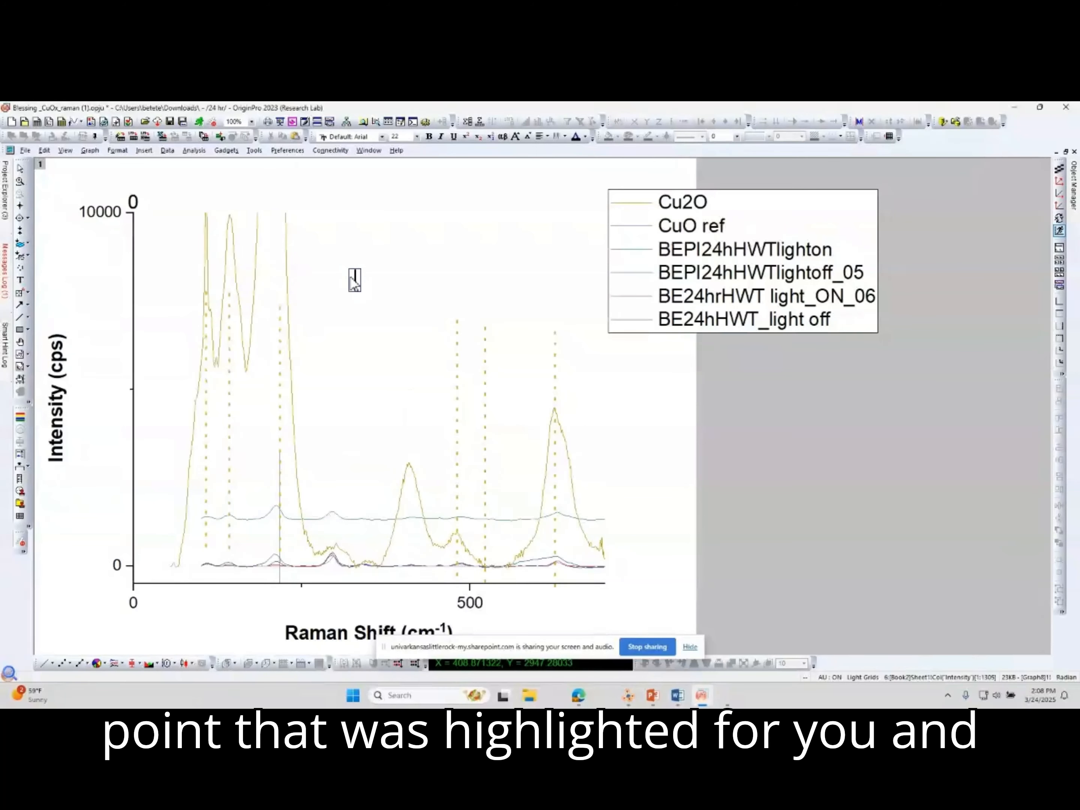
# - Insert a vertical straight line at value 408.871322 with its label on top, and delete the text note holding that value
pyautogui.click(144, 150)
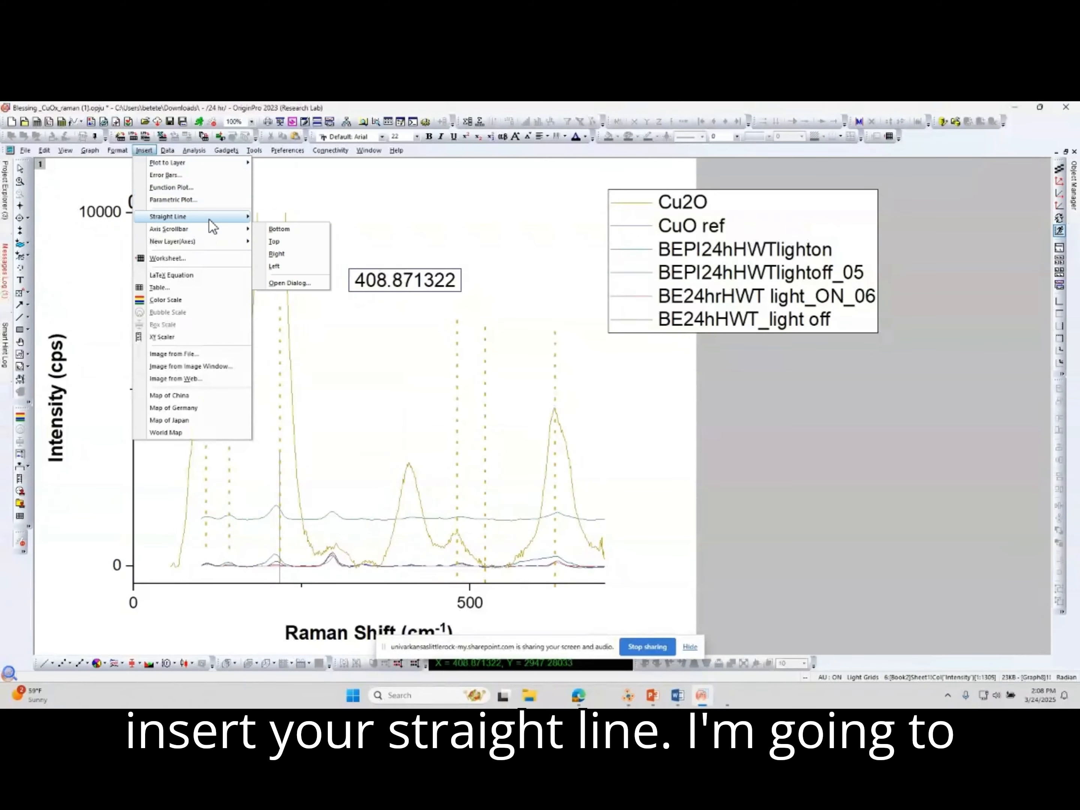
pyautogui.moveTo(210, 219)
pyautogui.click(289, 233)
pyautogui.click(553, 354)
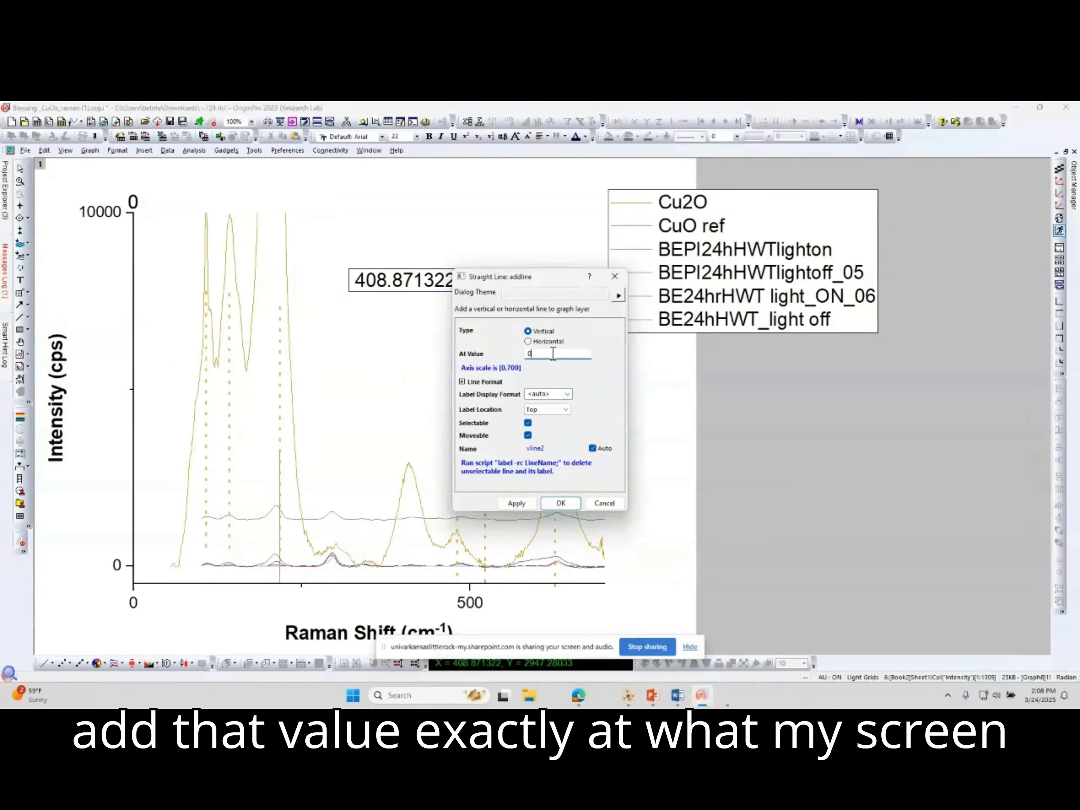
pyautogui.write('408.871322')
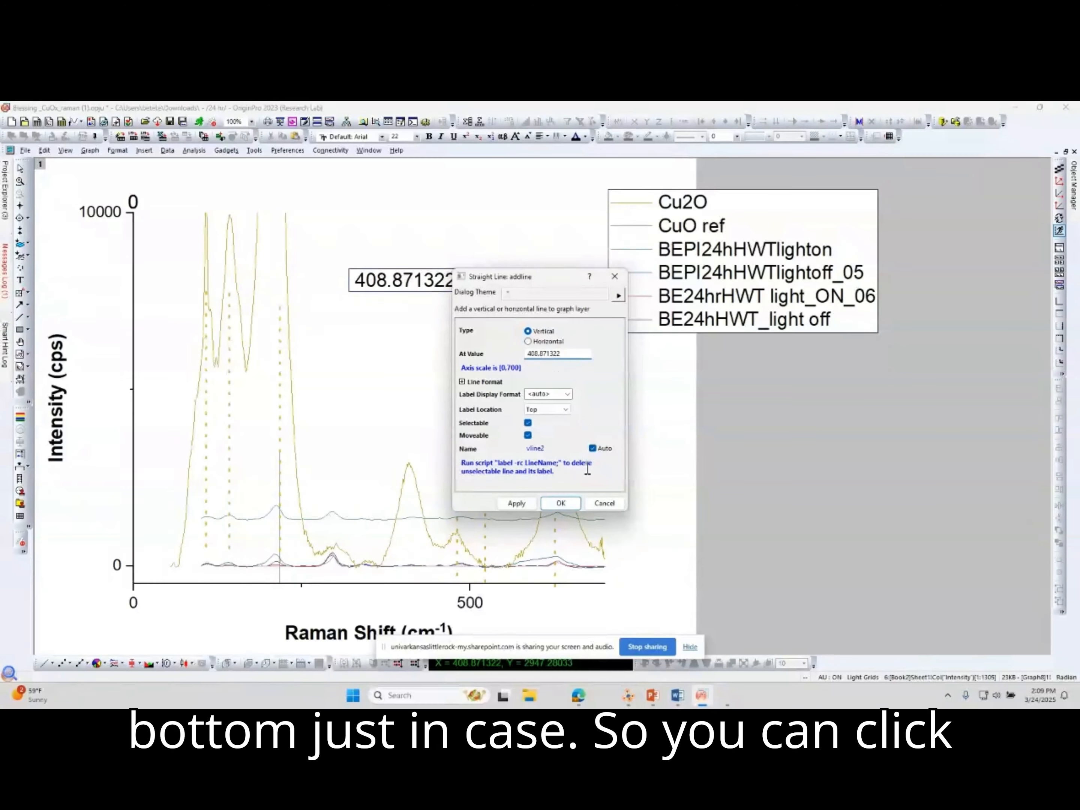
pyautogui.click(517, 505)
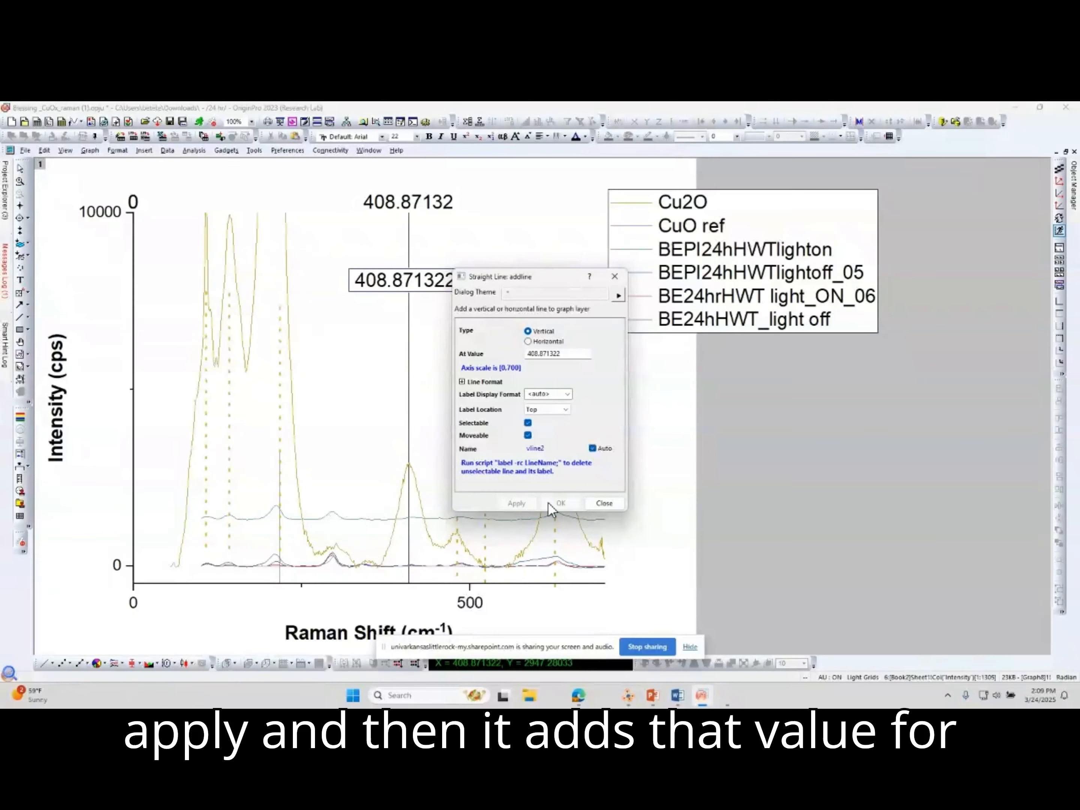
pyautogui.click(610, 504)
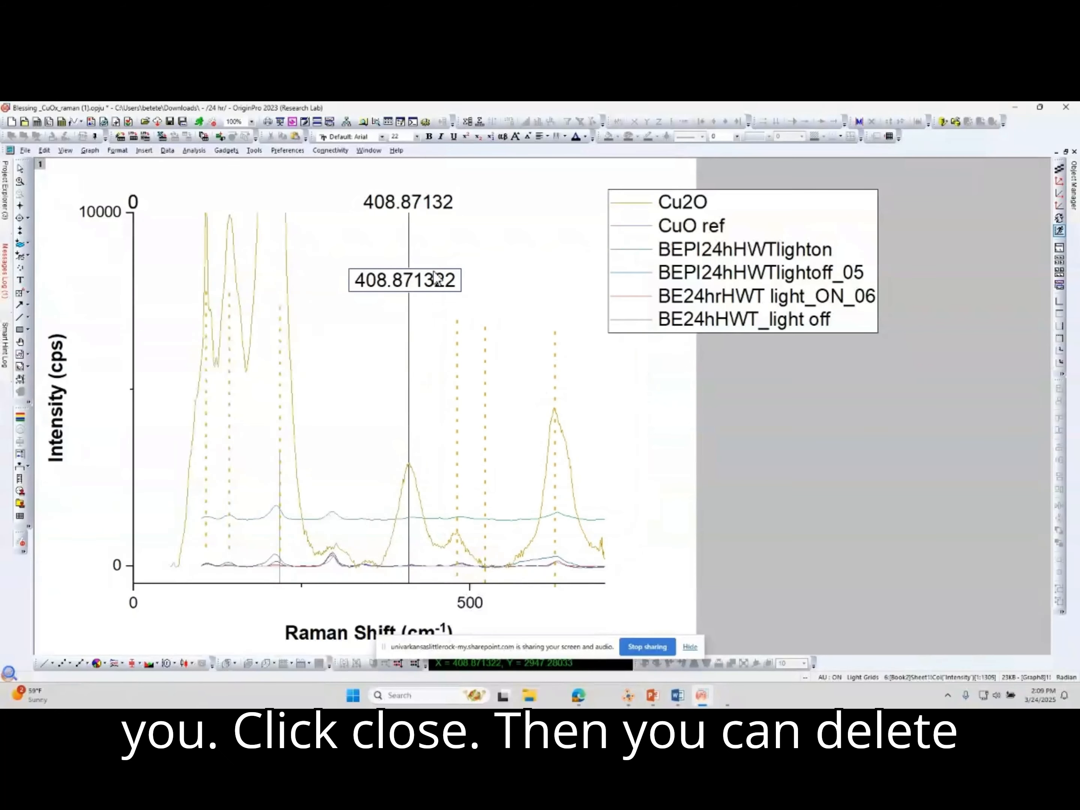
pyautogui.press('Delete')
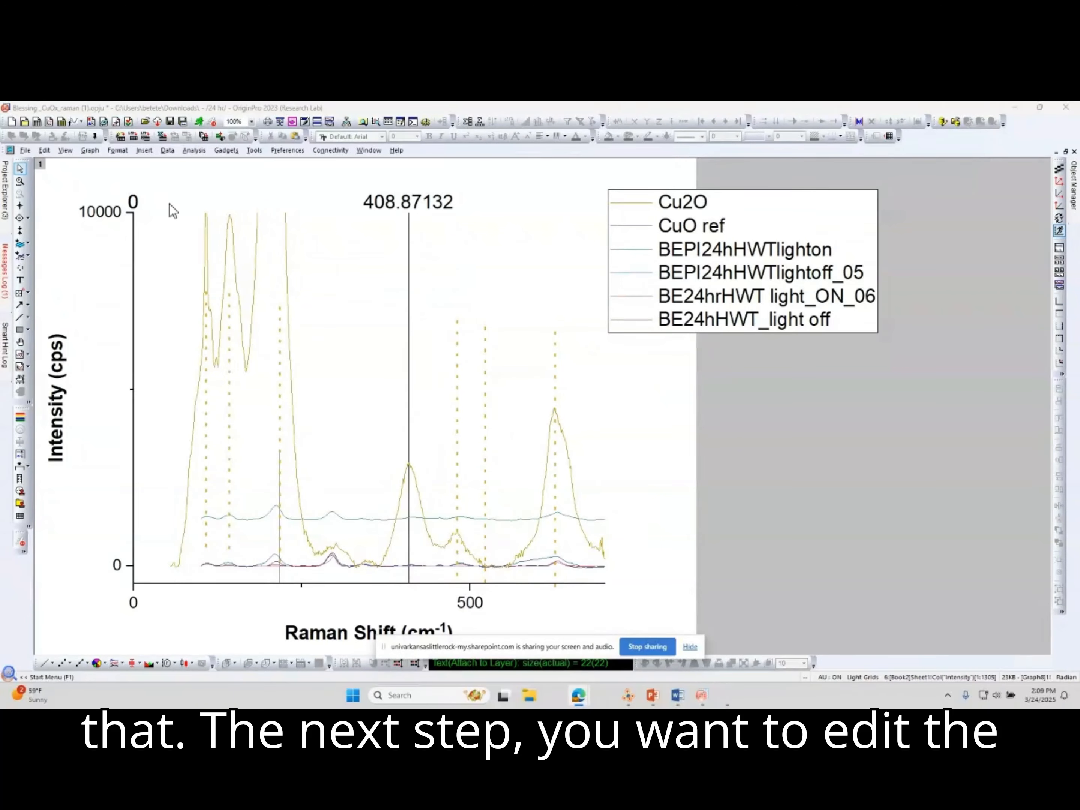
# - Format the new 408.87132 line with colour #E6AF2D, type Dot and width 1
pyautogui.rightClick(409, 348)
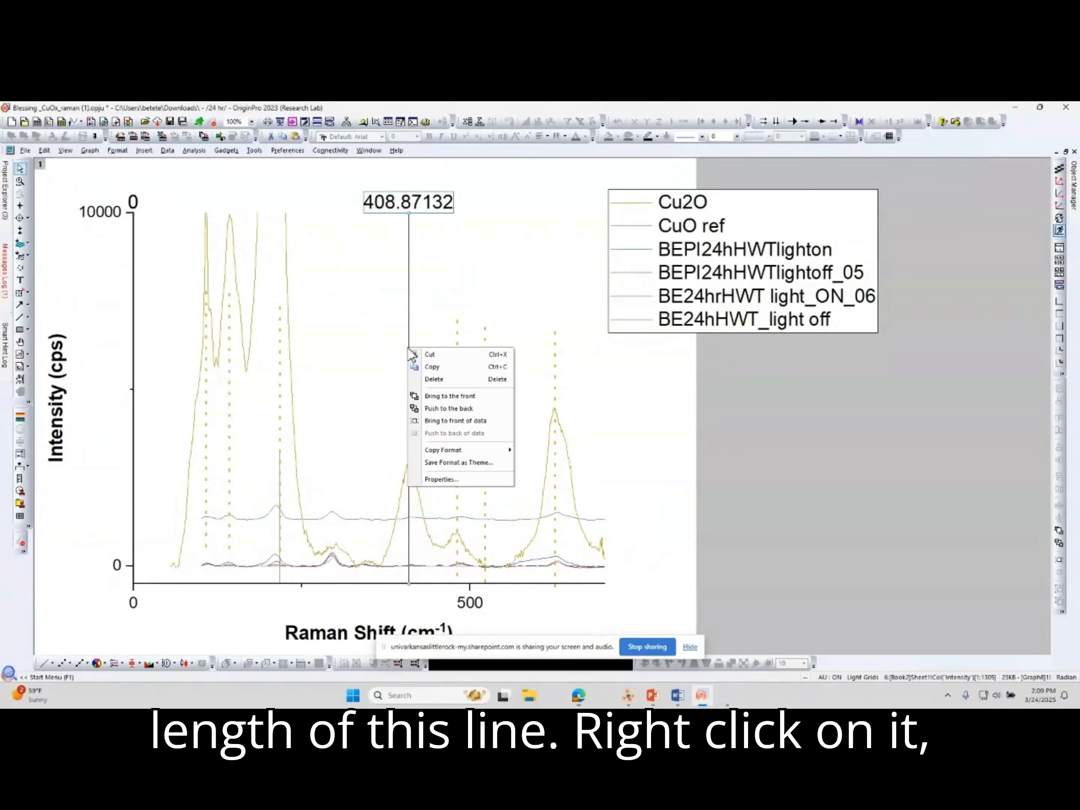
pyautogui.click(450, 481)
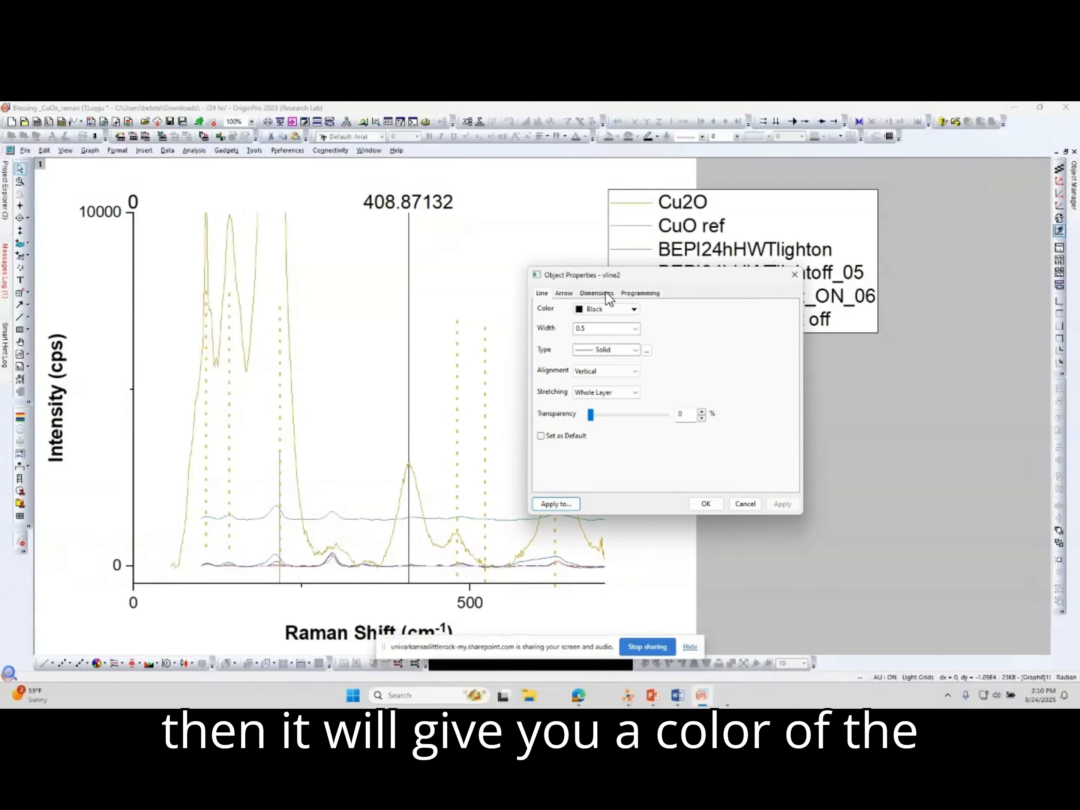
pyautogui.click(608, 309)
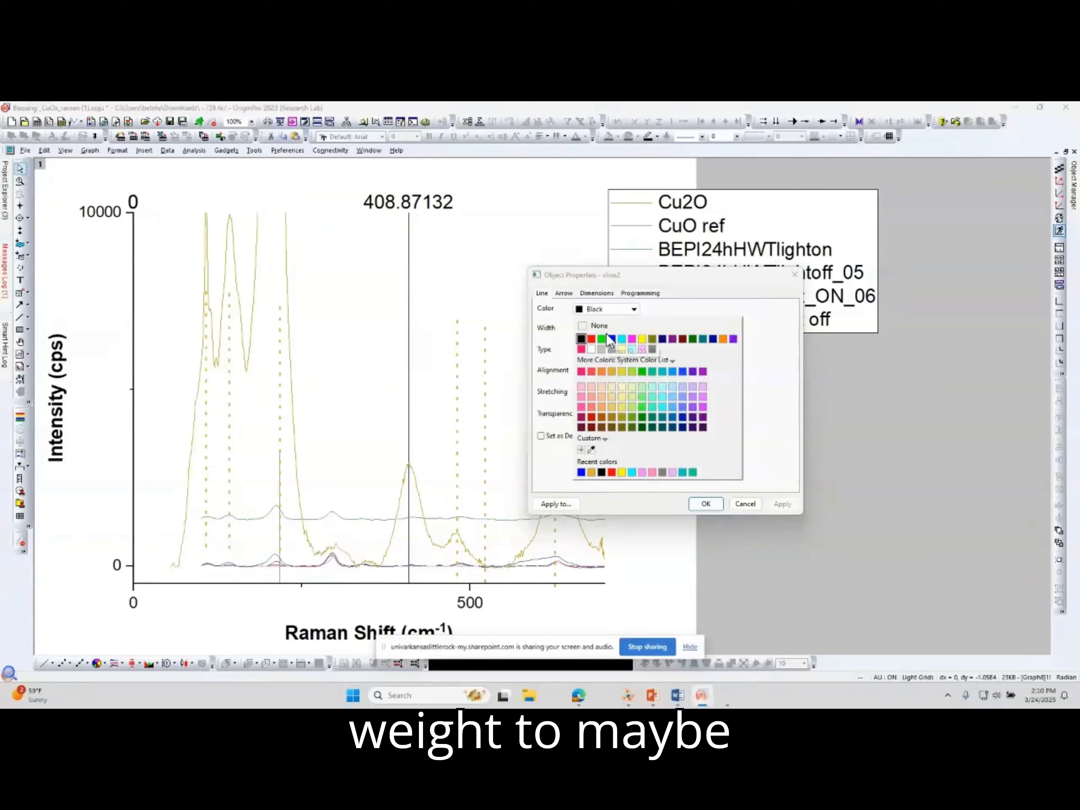
pyautogui.click(592, 472)
pyautogui.click(624, 354)
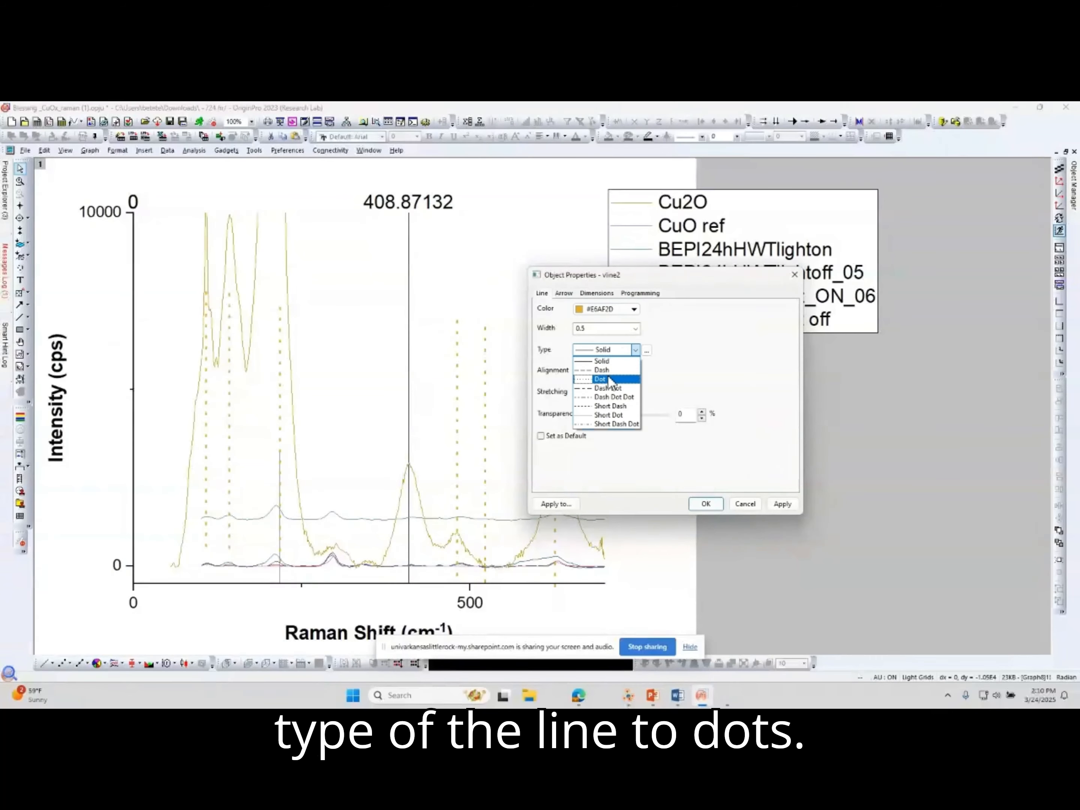
pyautogui.click(608, 380)
pyautogui.click(635, 328)
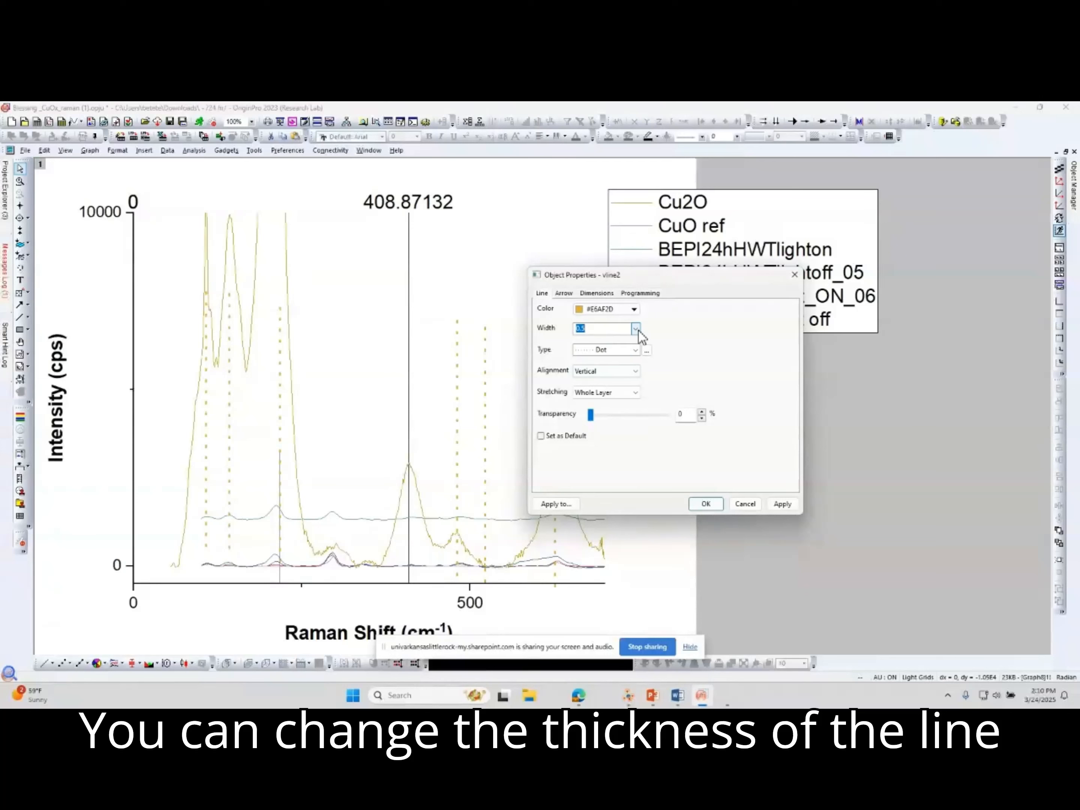
pyautogui.click(622, 358)
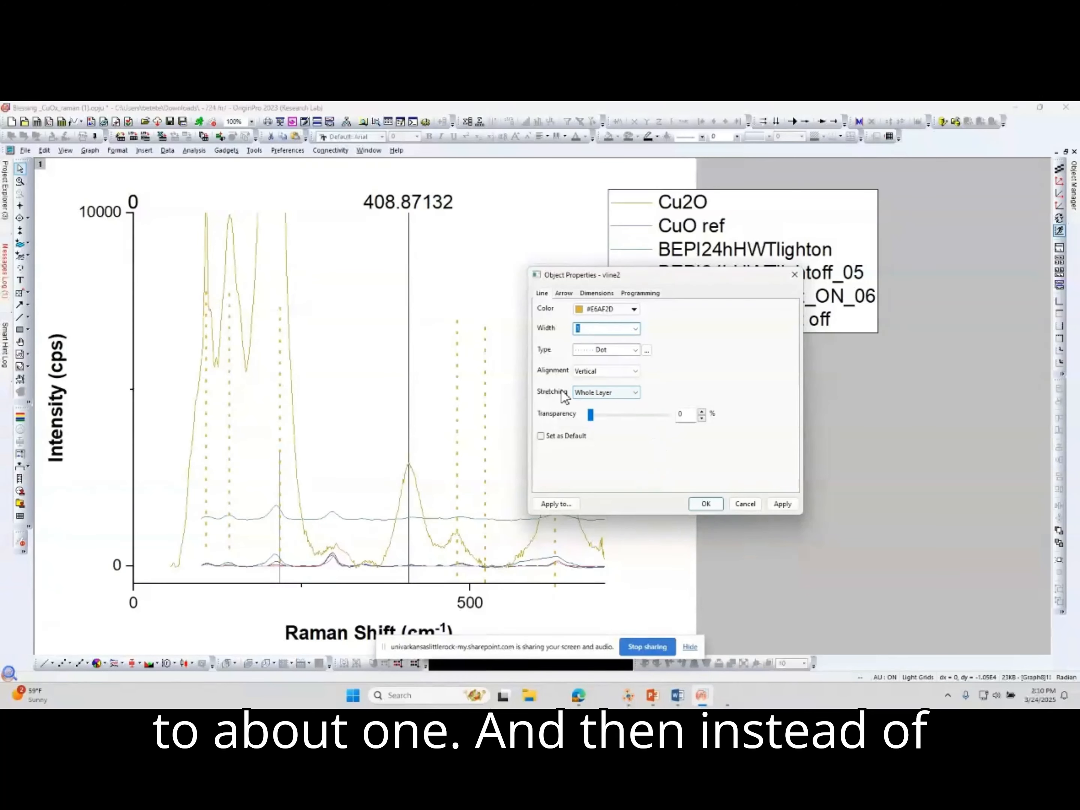
# - Set the line's stretching to None and width to 2 with more transparency, and shorten it to just above the peak
pyautogui.click(610, 395)
pyautogui.click(608, 404)
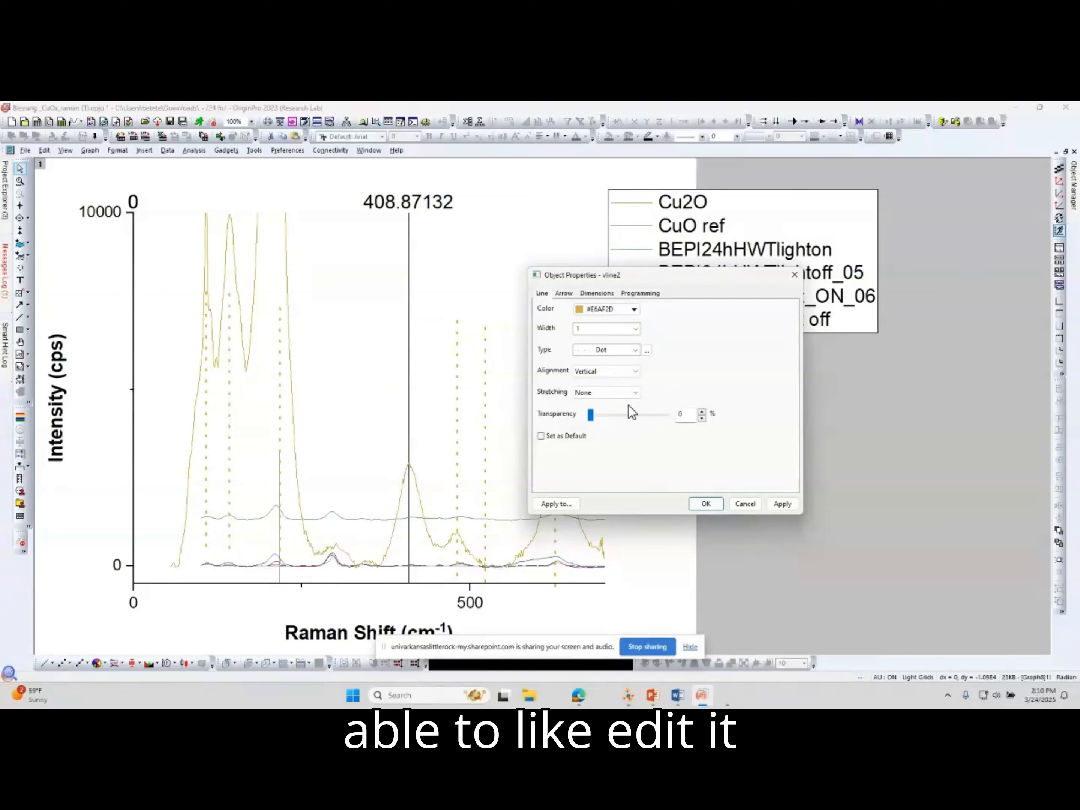
pyautogui.click(782, 504)
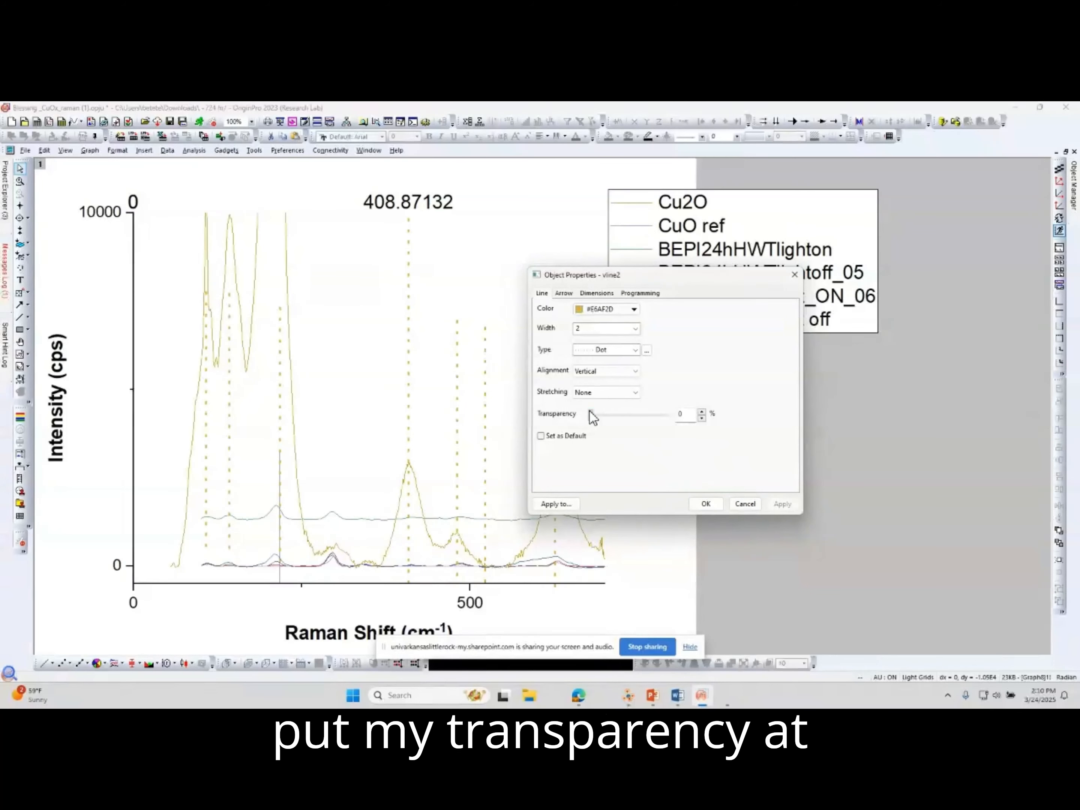
pyautogui.moveTo(591, 415); pyautogui.dragTo(625, 415)
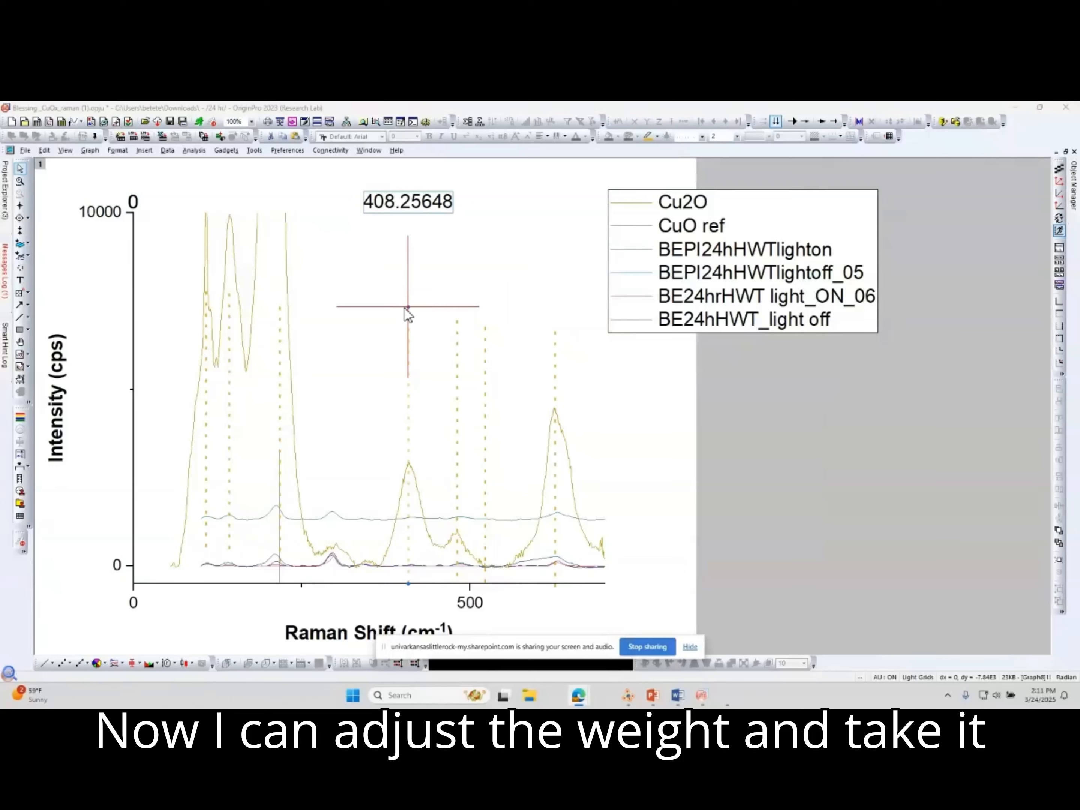
pyautogui.moveTo(407, 308); pyautogui.dragTo(408, 432)
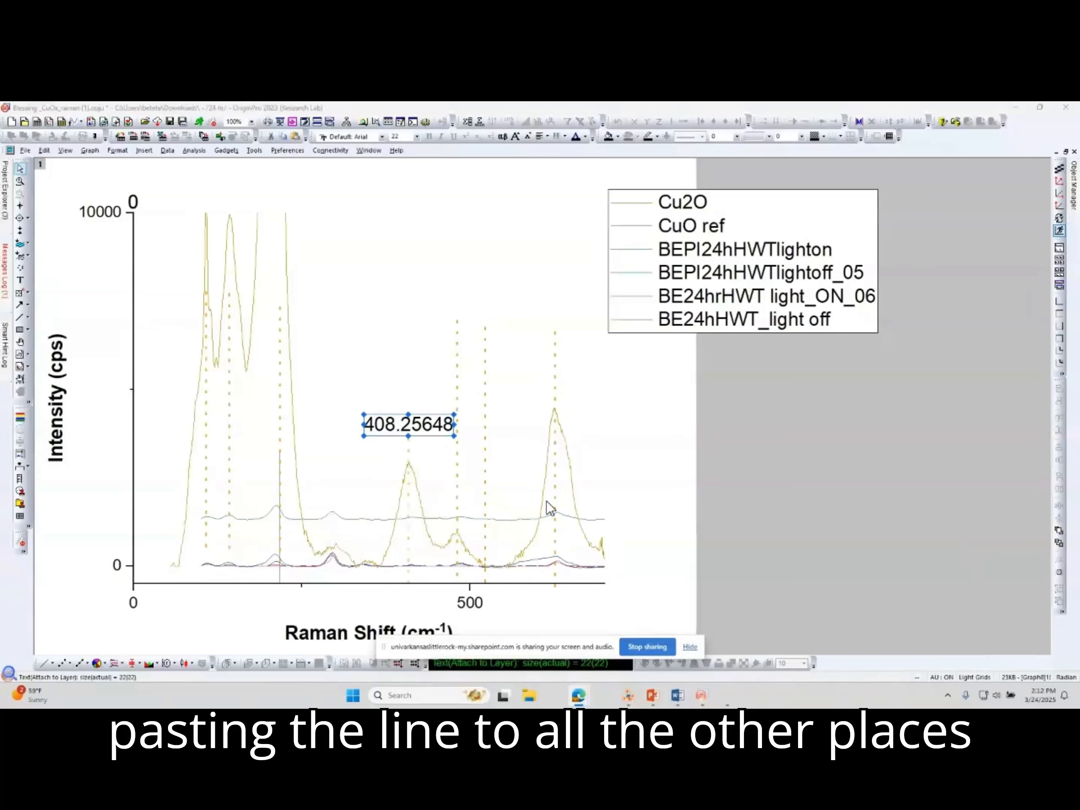
# - Replace the shortened line's label text with Cu2O and make the 2 a subscript
pyautogui.doubleClick(417, 429)
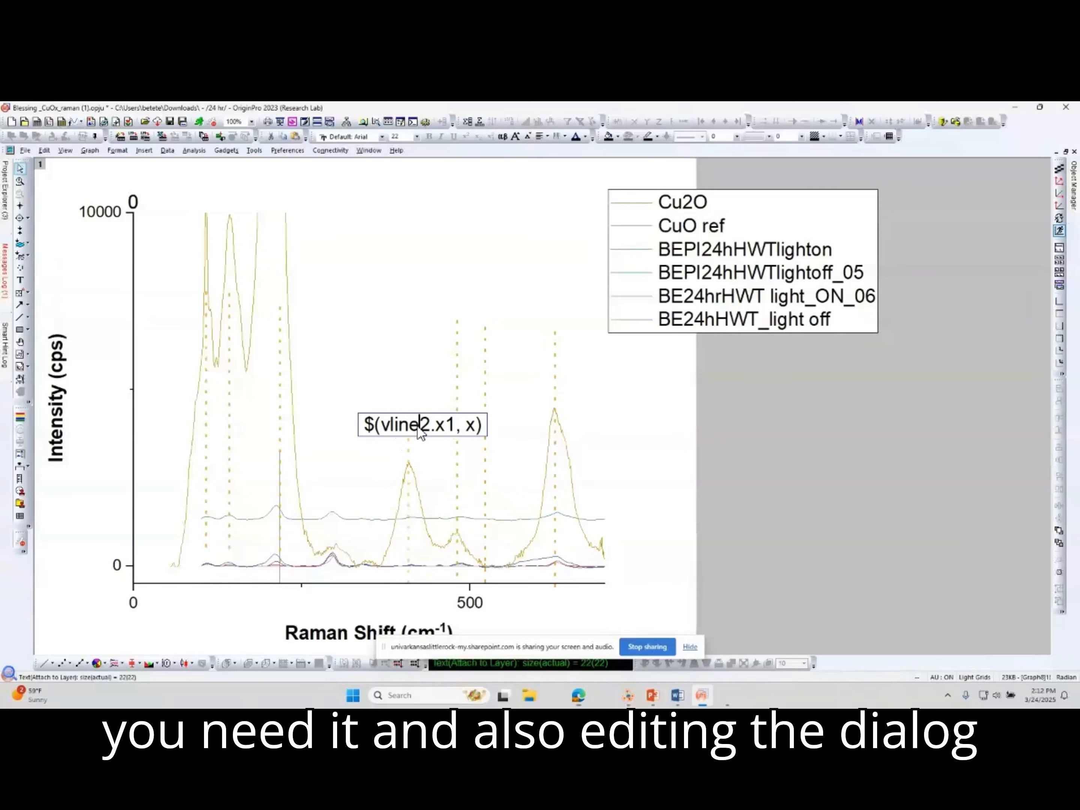
pyautogui.moveTo(480, 432); pyautogui.dragTo(344, 428)
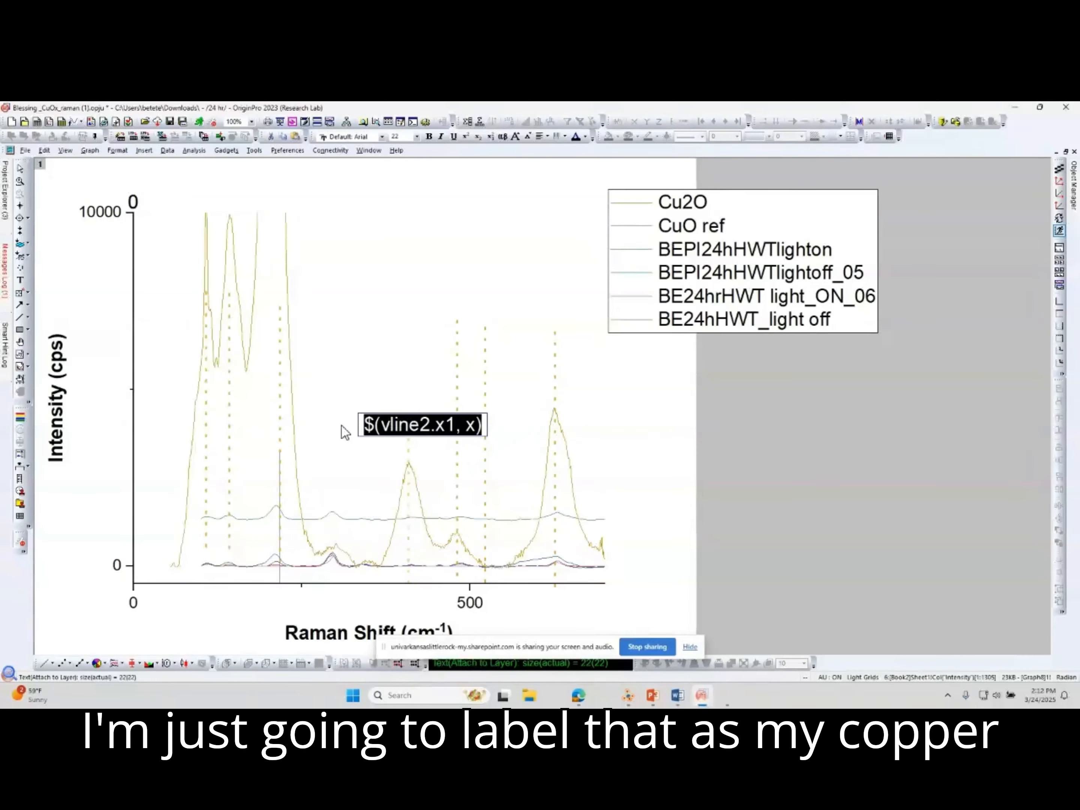
pyautogui.write('Cu2O')
pyautogui.press('Left')
pyautogui.hotkey('shift', 'Left')
pyautogui.click(477, 137)
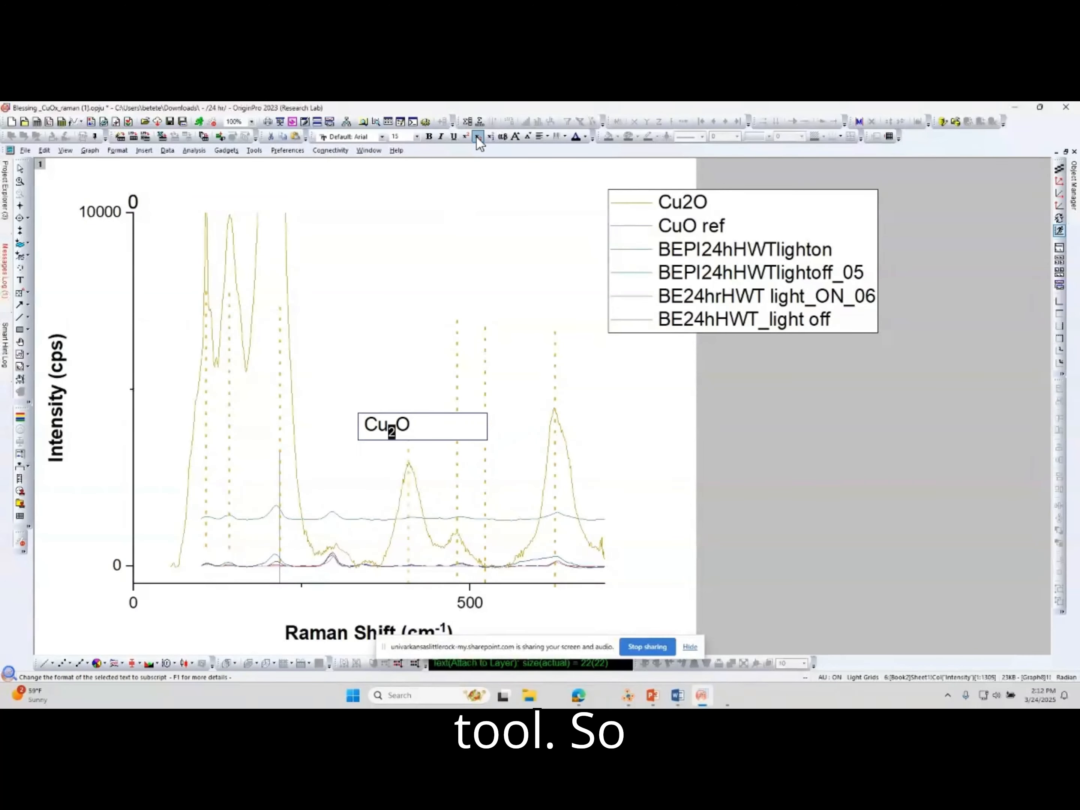
pyautogui.click(431, 435)
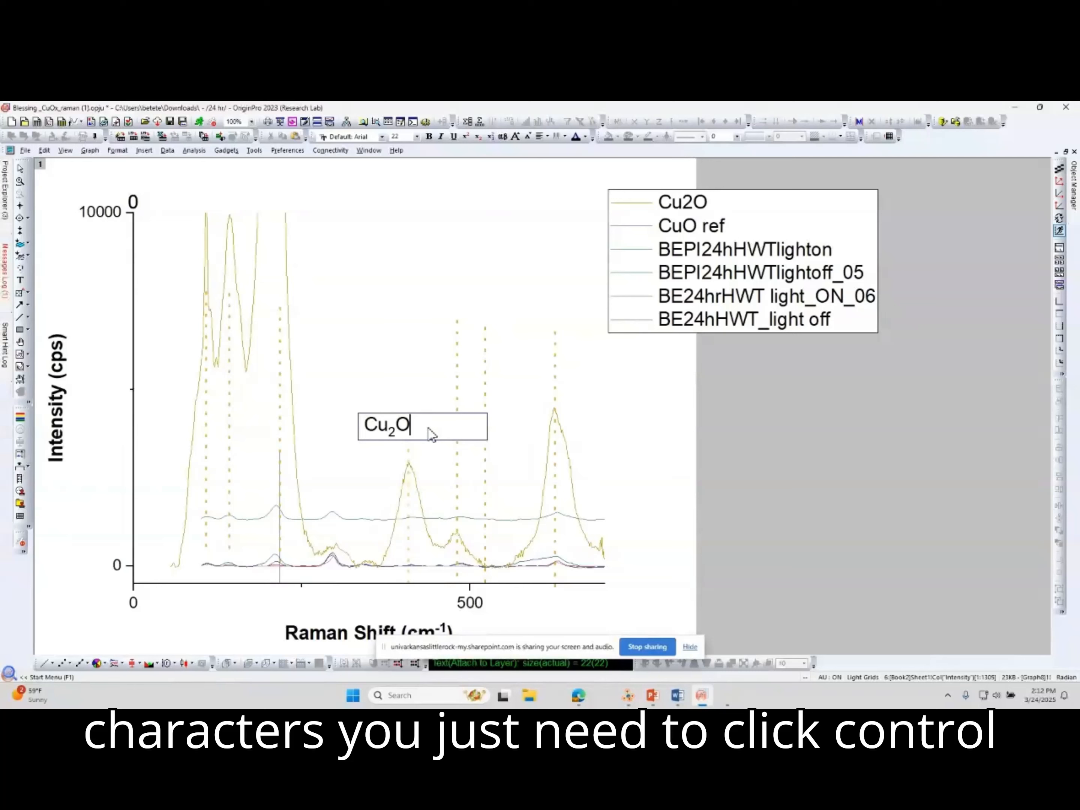
# - Try to add the Greek letter α after the Cu₂O label text from the Symbol Map
pyautogui.rightClick(431, 434)
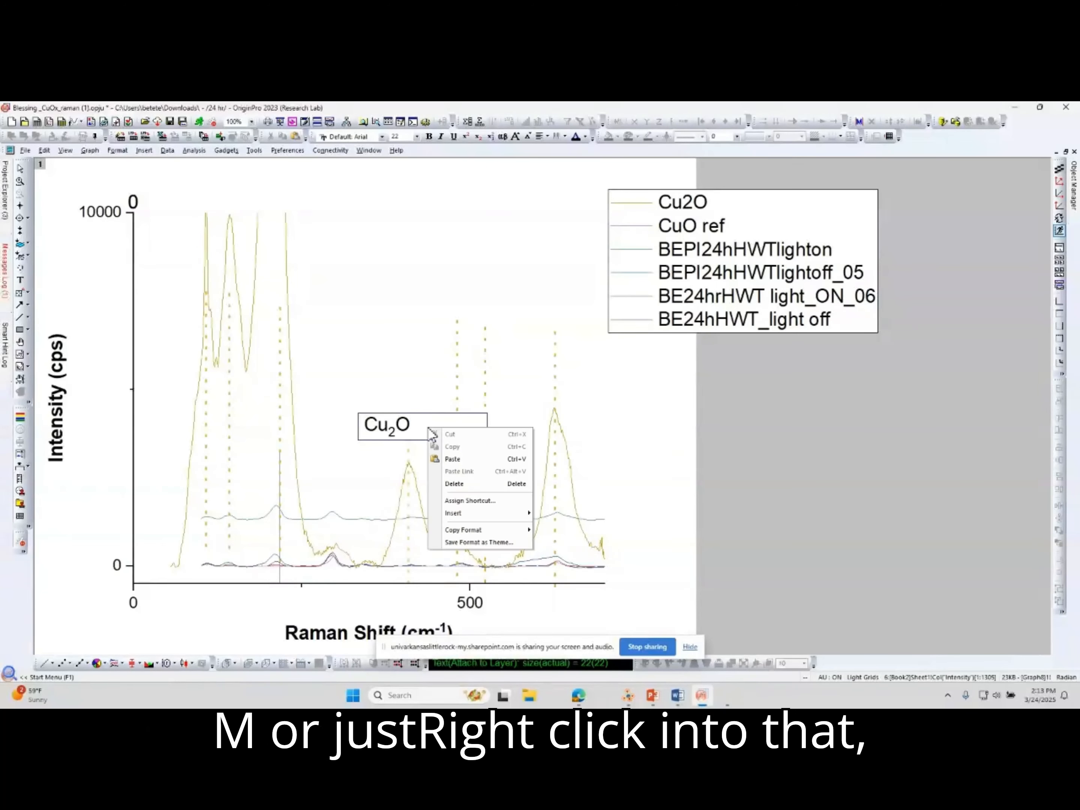
pyautogui.moveTo(459, 513)
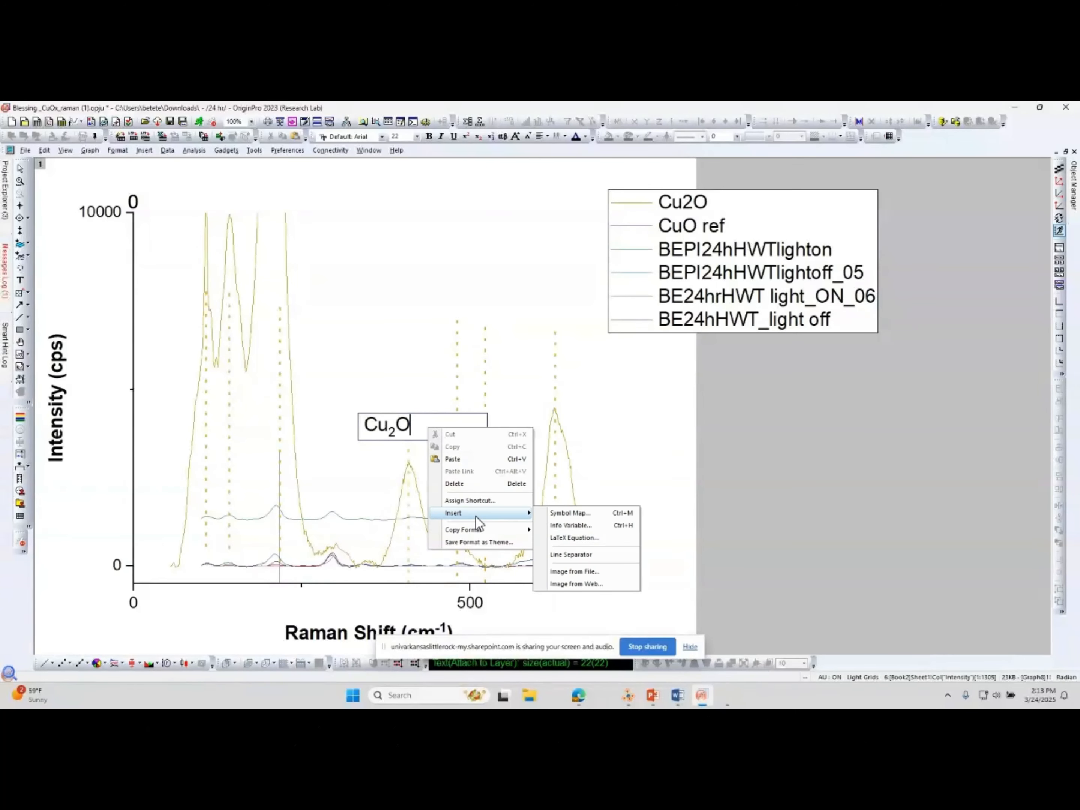
pyautogui.click(563, 513)
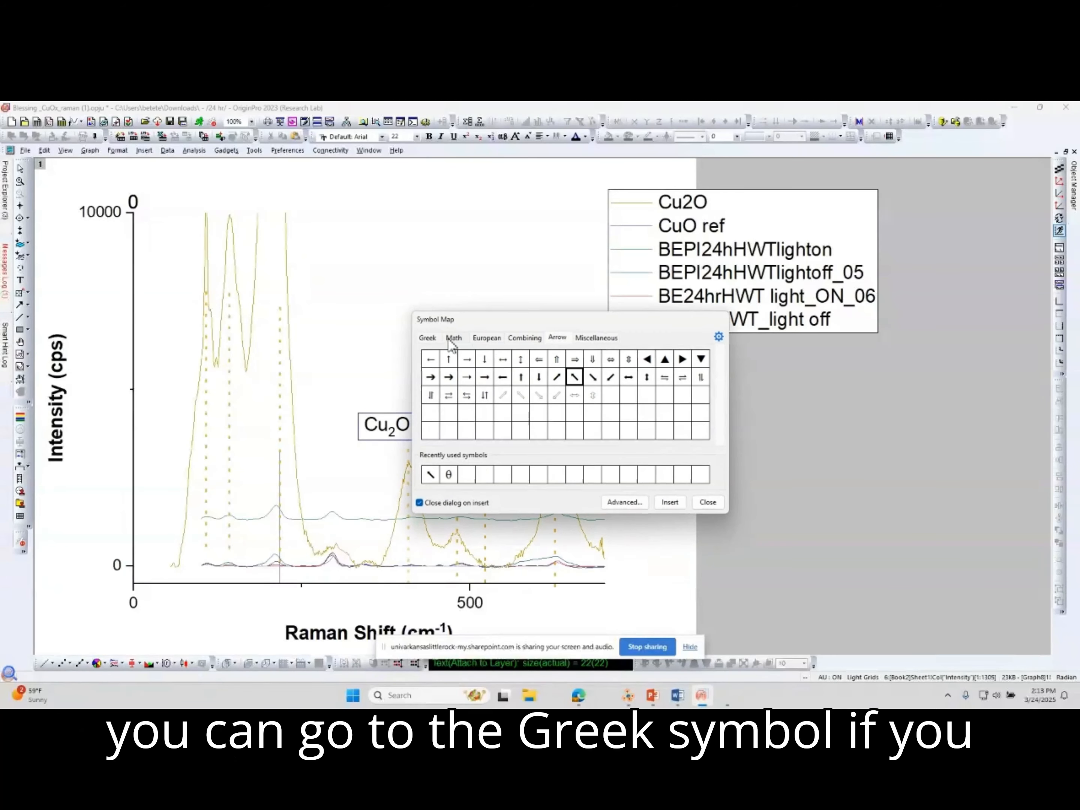
pyautogui.click(432, 340)
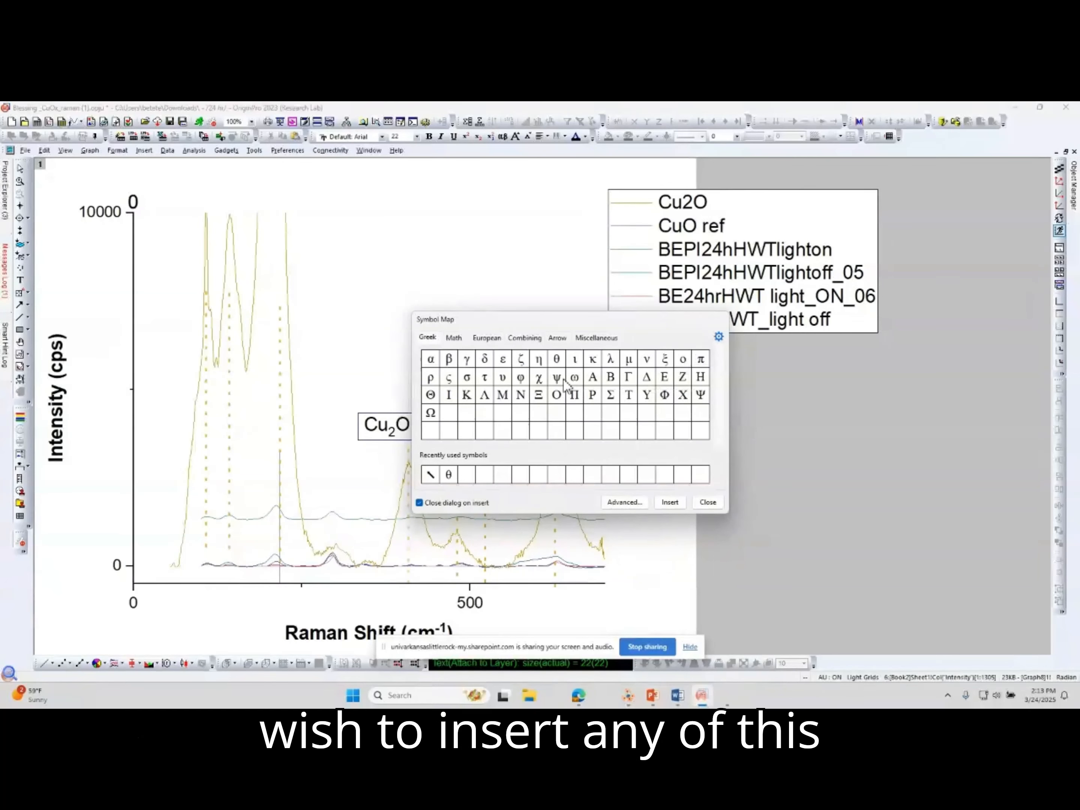
pyautogui.click(431, 359)
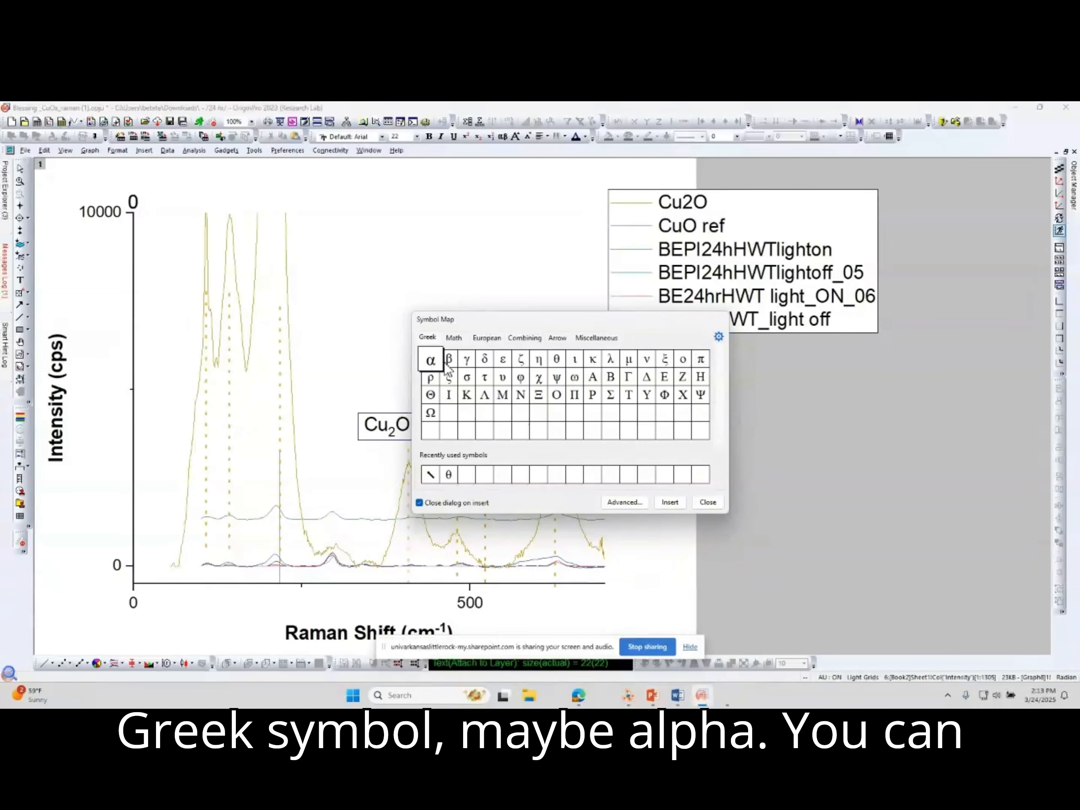
pyautogui.click(670, 502)
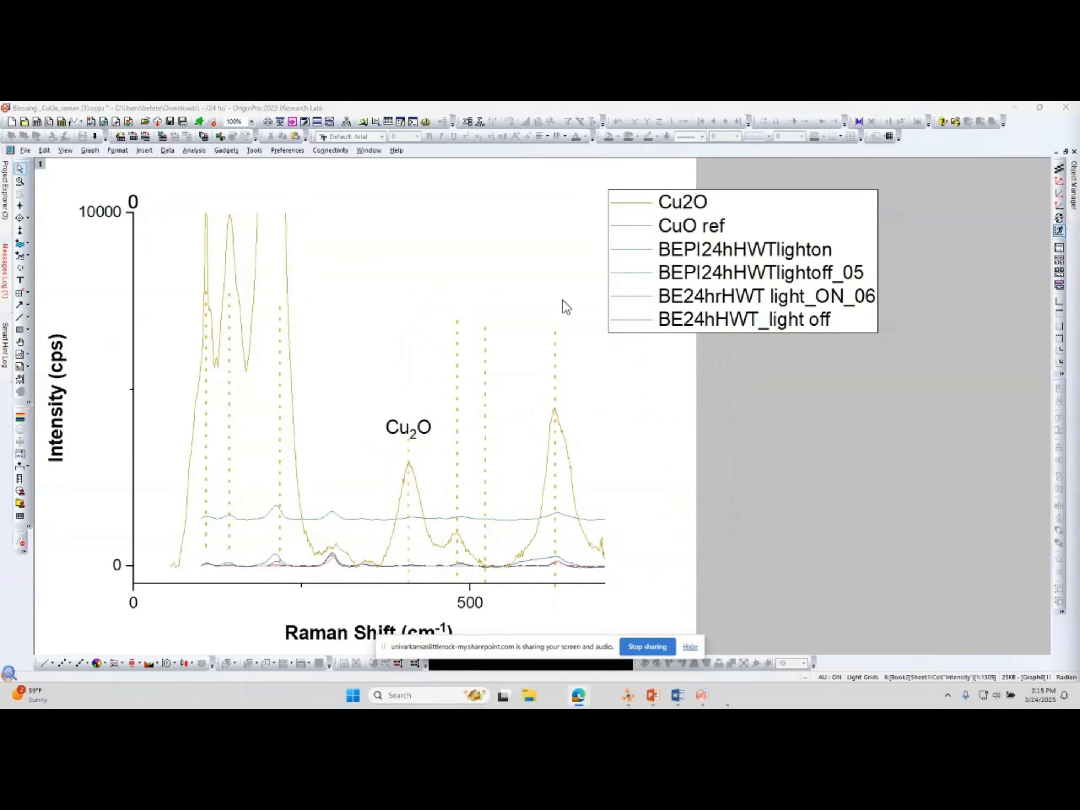
# - Copy the faded dotted line under the Cu₂O label and place copies on the other Cu2O peaks, including the small one near 300
pyautogui.click(409, 467)
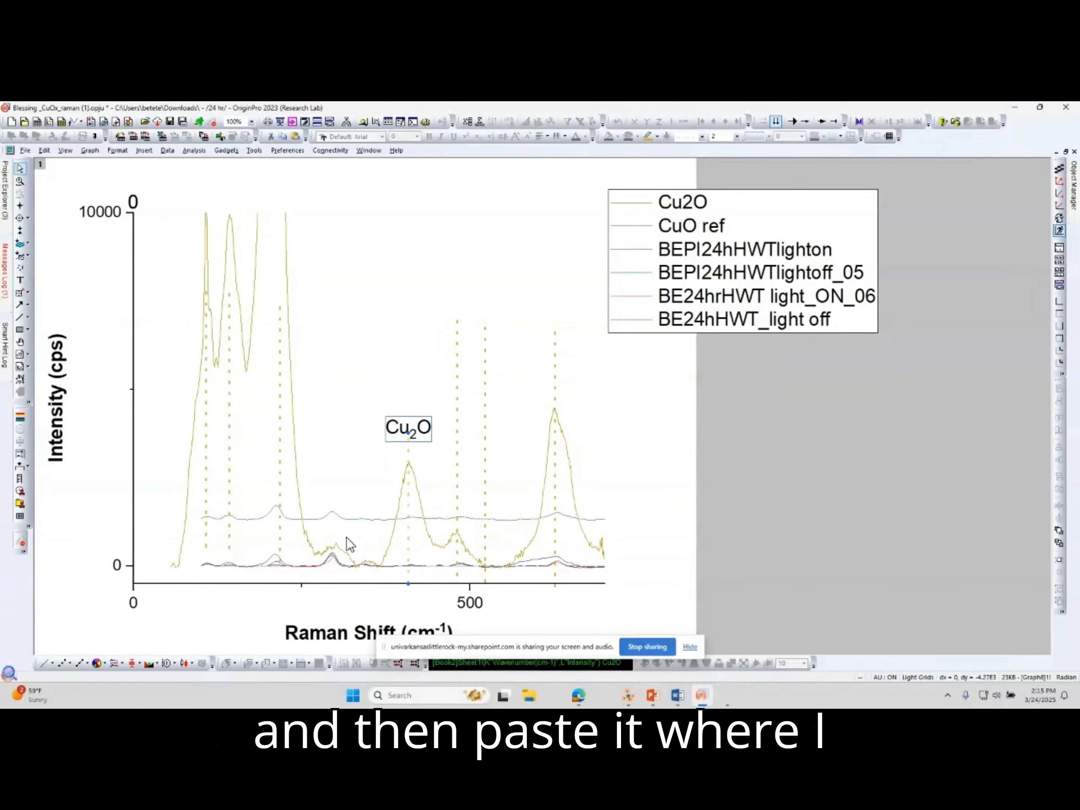
pyautogui.click(339, 546)
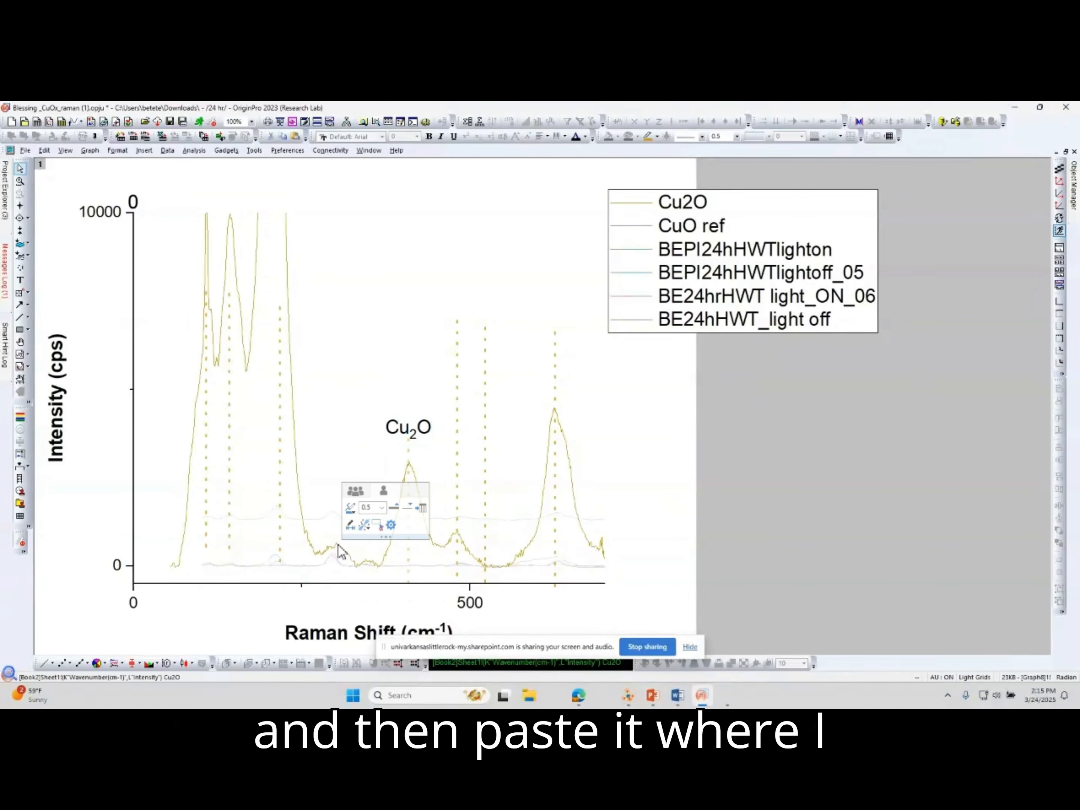
pyautogui.hotkey('ctrl', 'v')
pyautogui.moveTo(340, 575); pyautogui.dragTo(335, 458)
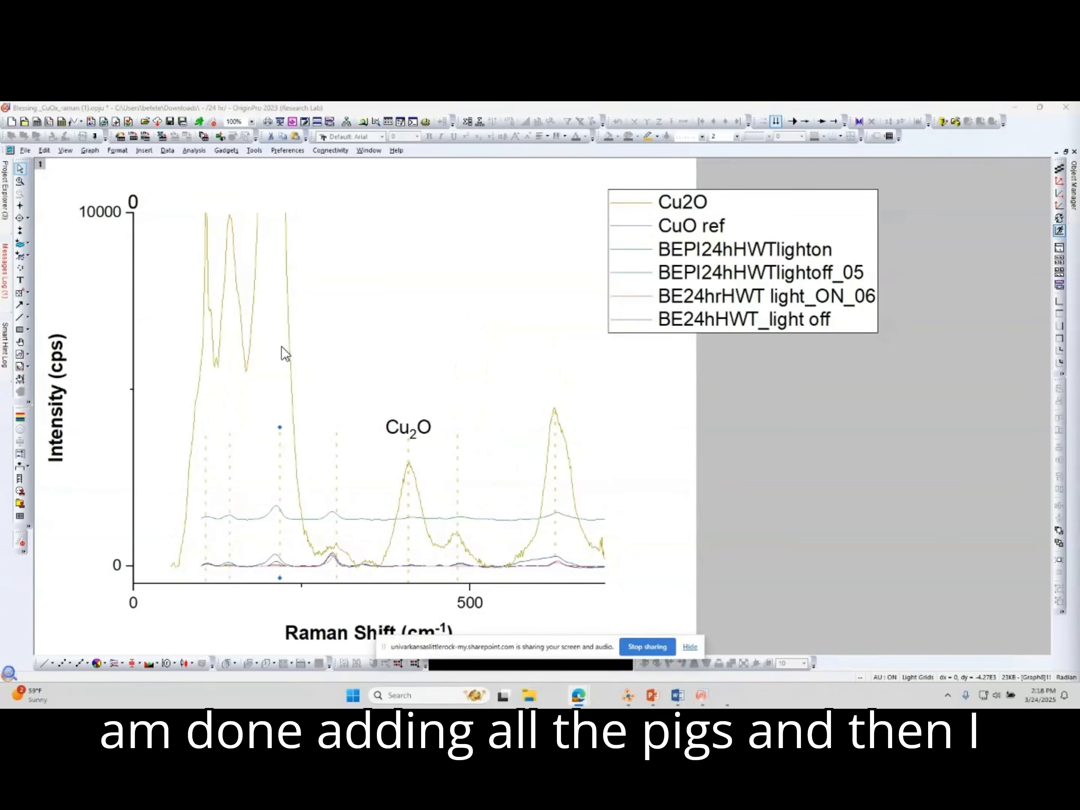
# - Hide the Cu2O data plot from the graph
pyautogui.click(289, 340)
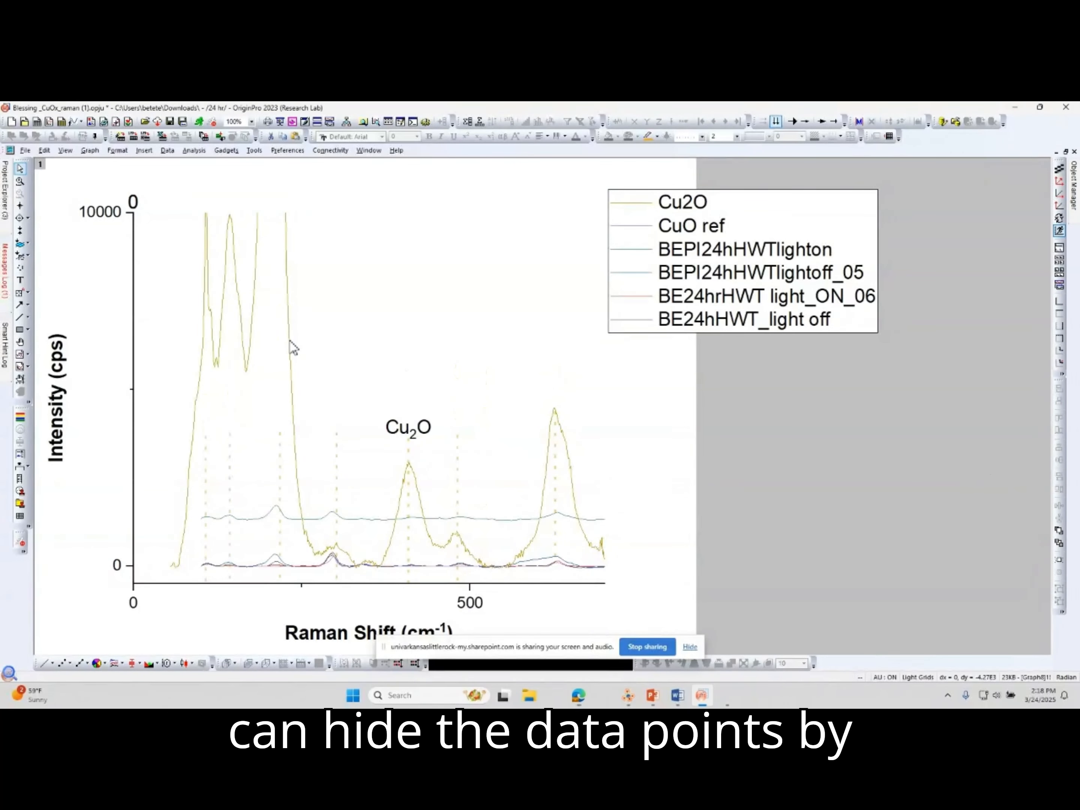
pyautogui.rightClick(290, 340)
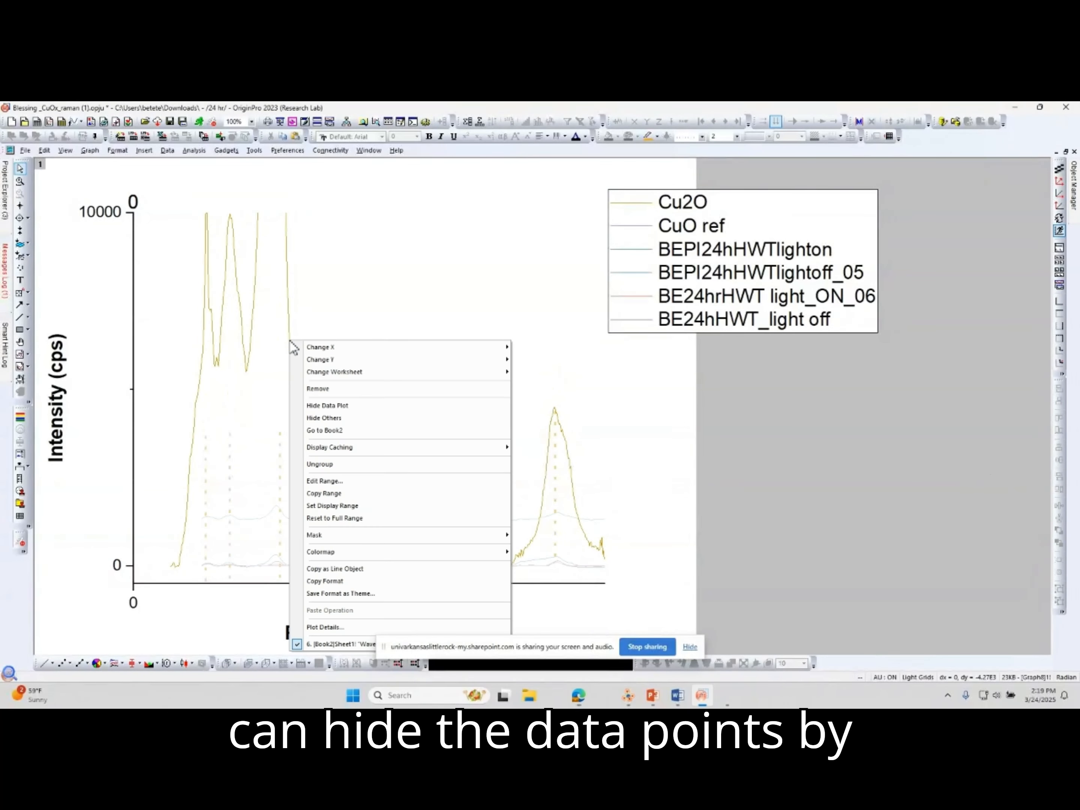
pyautogui.click(345, 405)
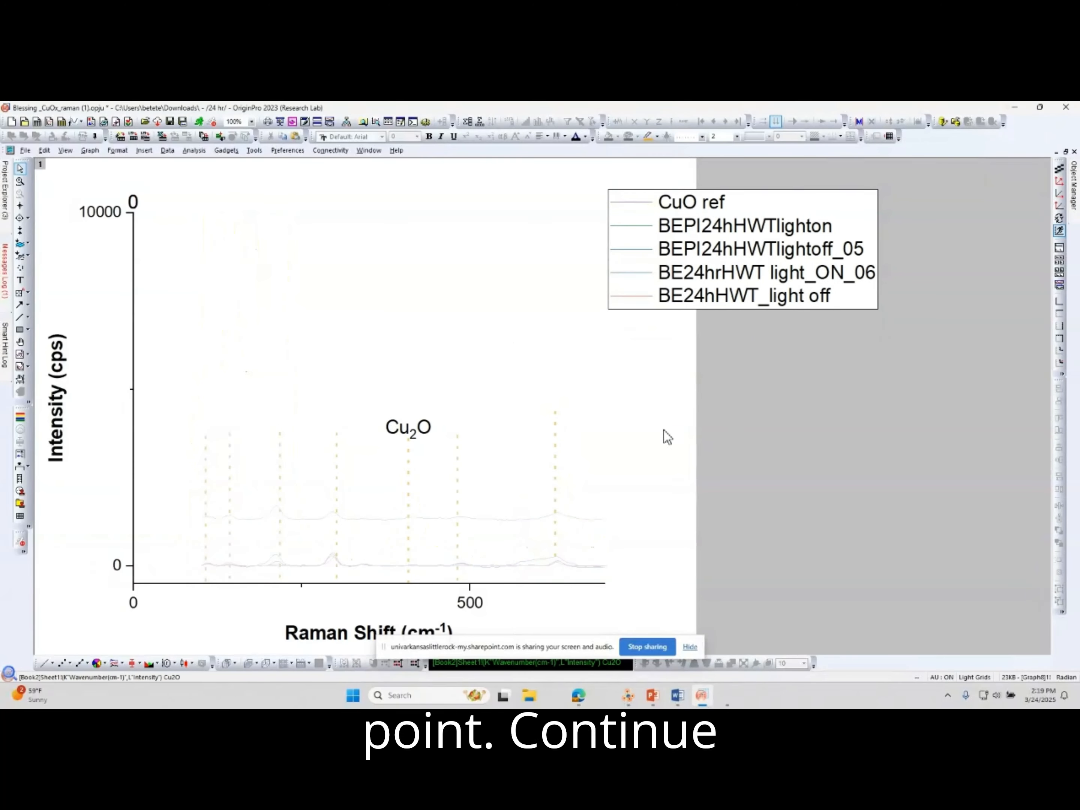
# - Keep the Cu2O plot hidden and shift the remaining Raman curves vertically apart into a stack
pyautogui.doubleClick(544, 520)
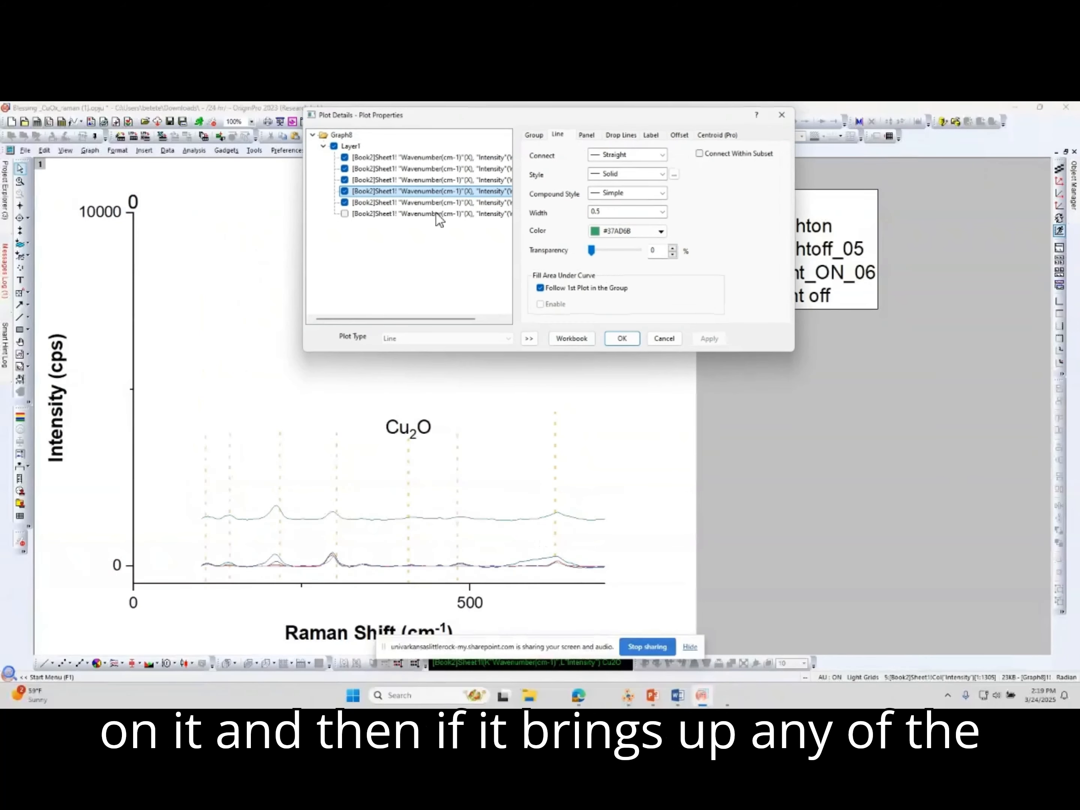
pyautogui.click(622, 339)
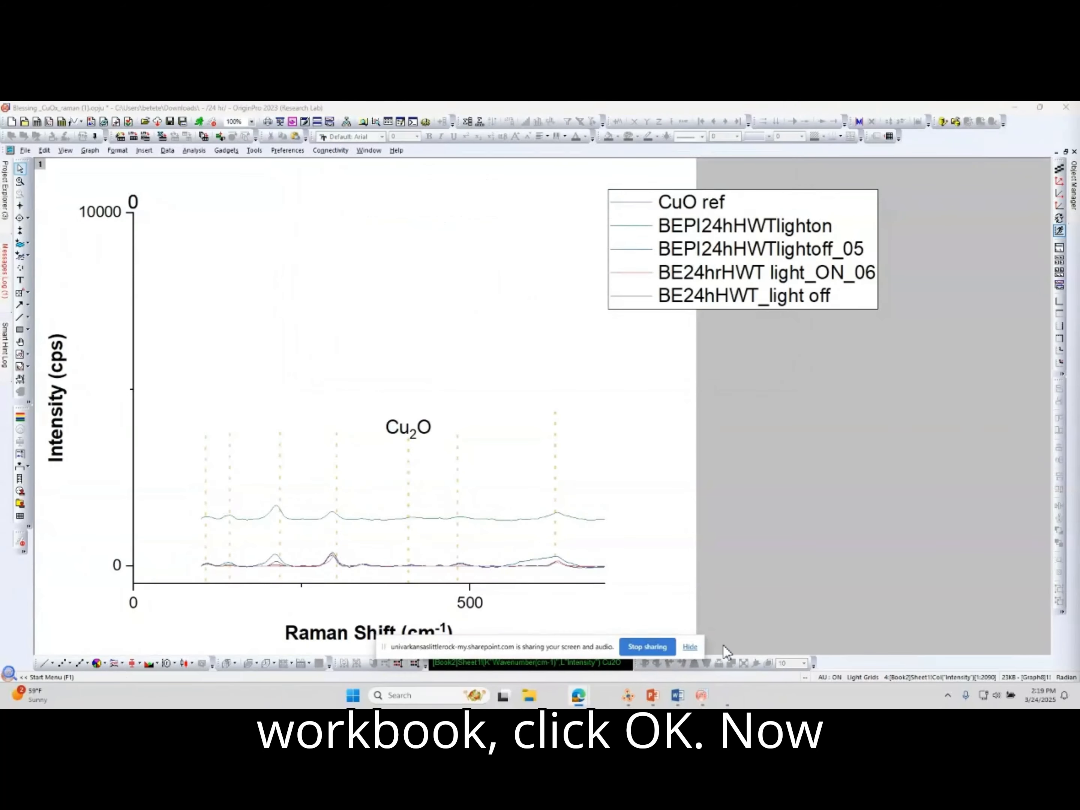
pyautogui.moveTo(524, 562); pyautogui.dragTo(513, 498)
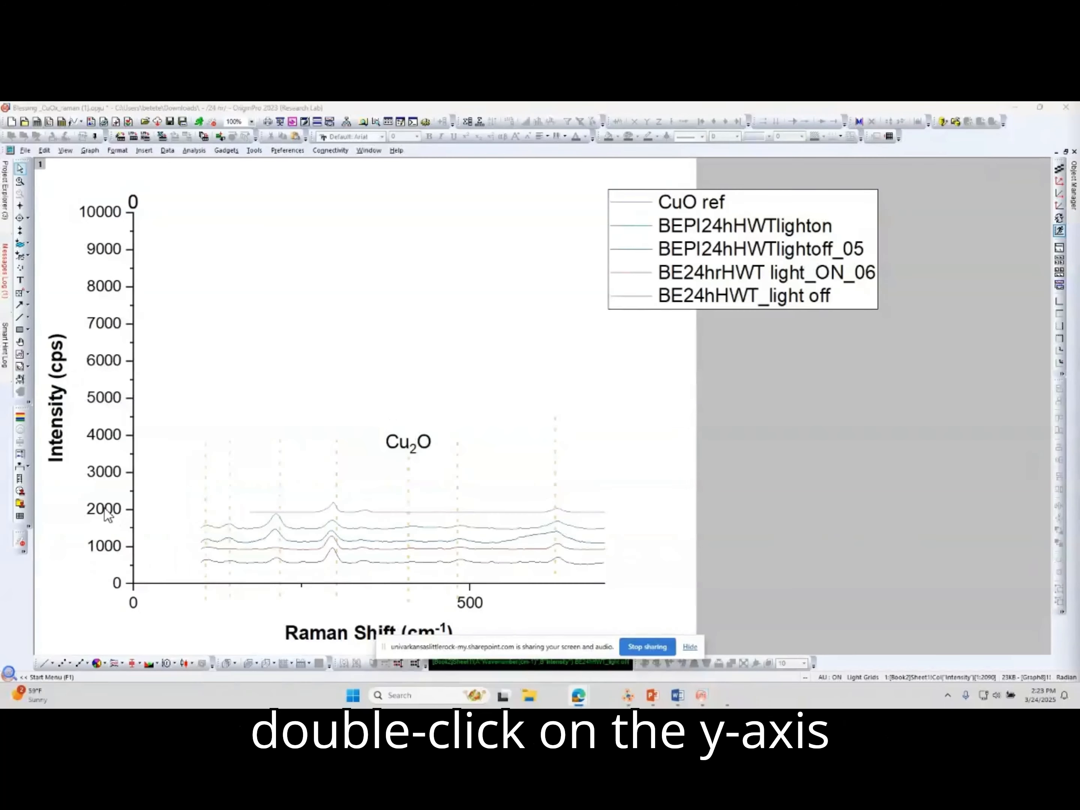
# - Set the upper limit of the intensity axis scale to 2500
pyautogui.click(105, 514)
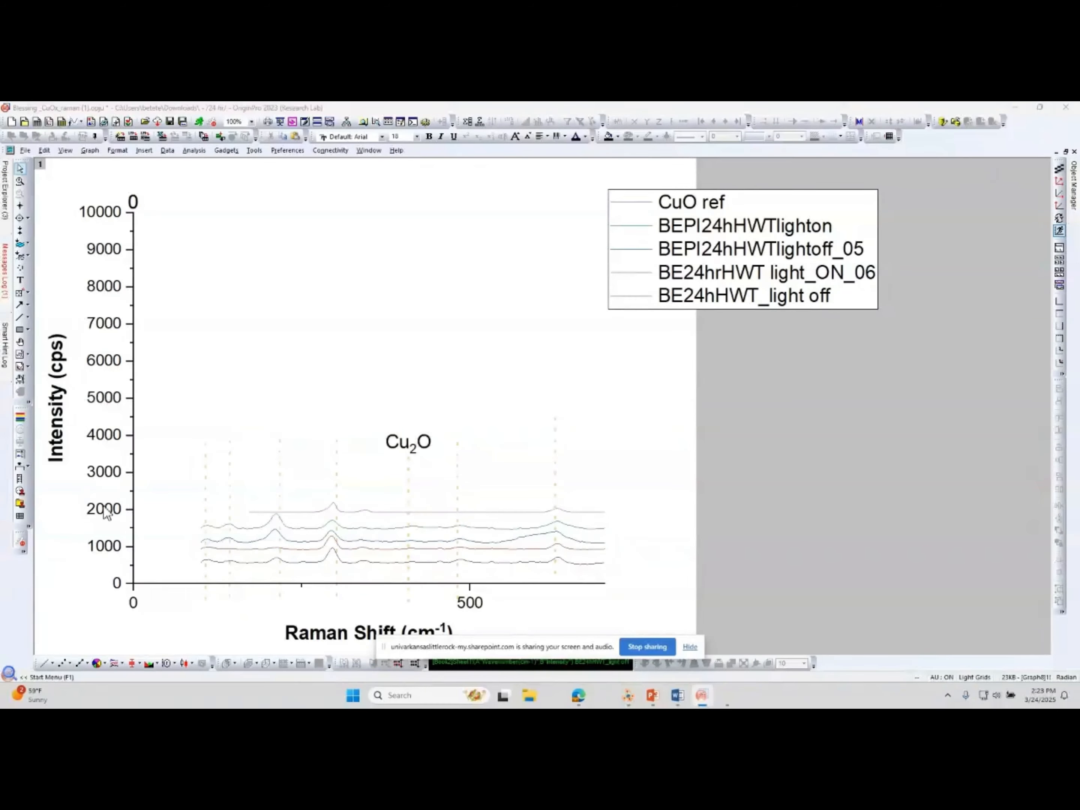
pyautogui.doubleClick(105, 514)
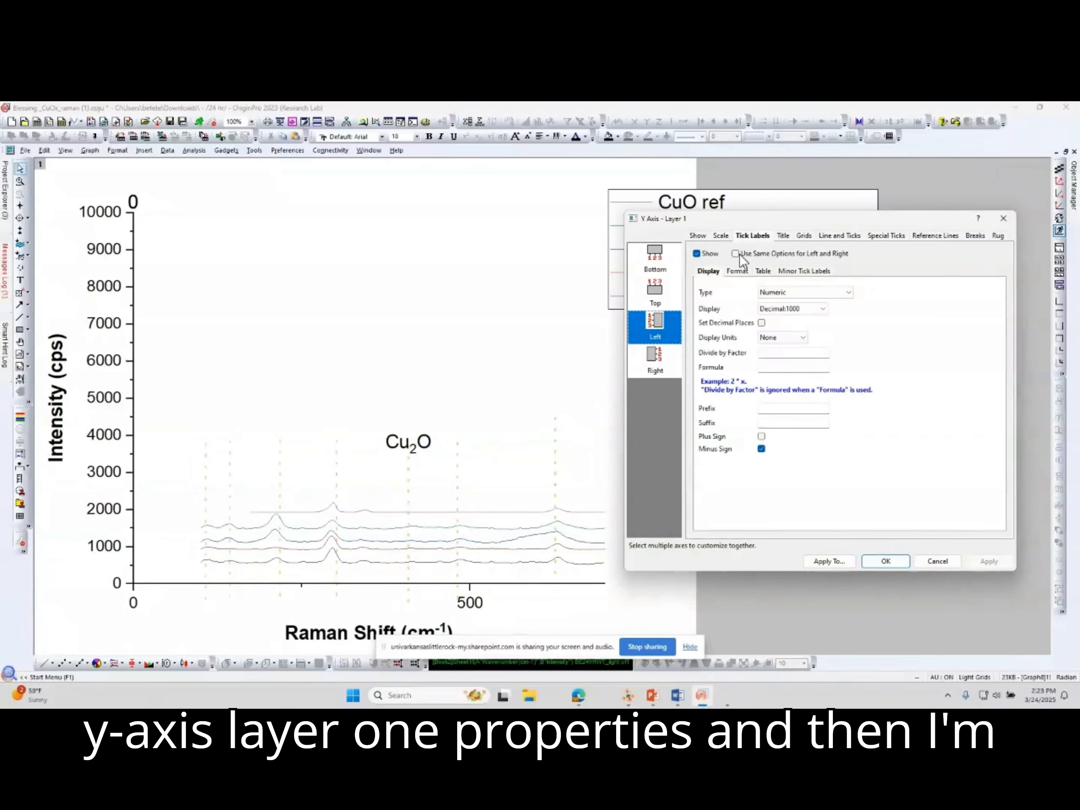
pyautogui.click(724, 238)
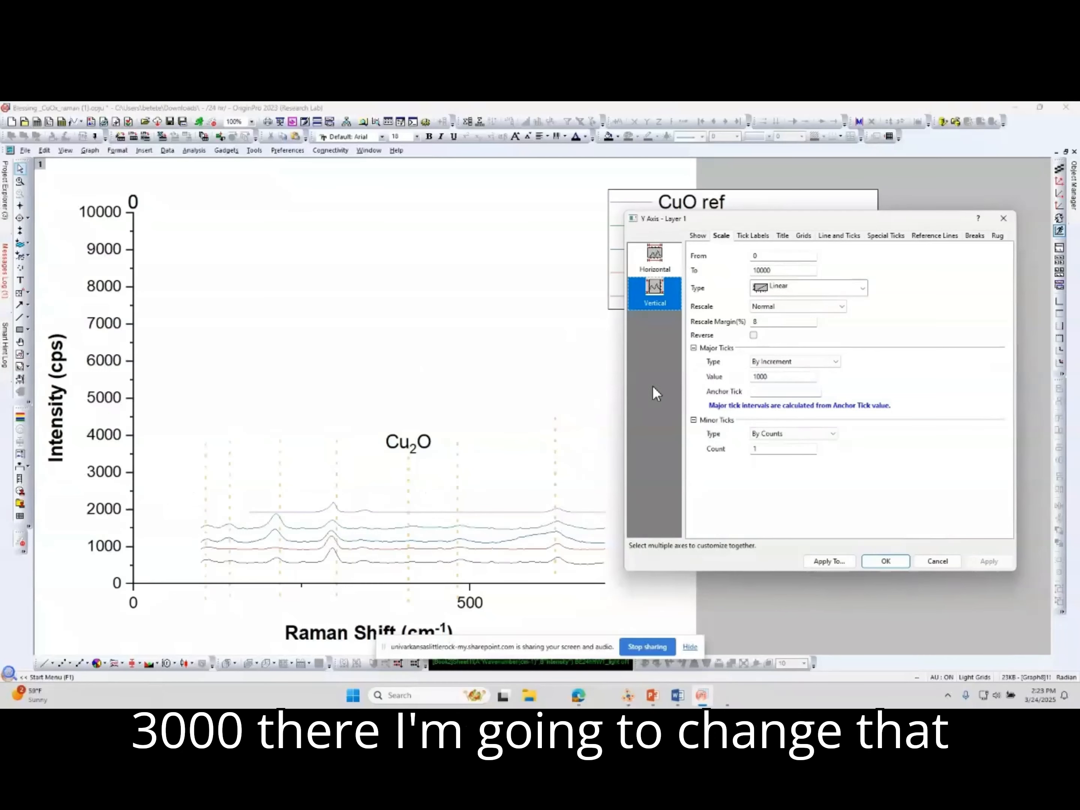
pyautogui.doubleClick(762, 270)
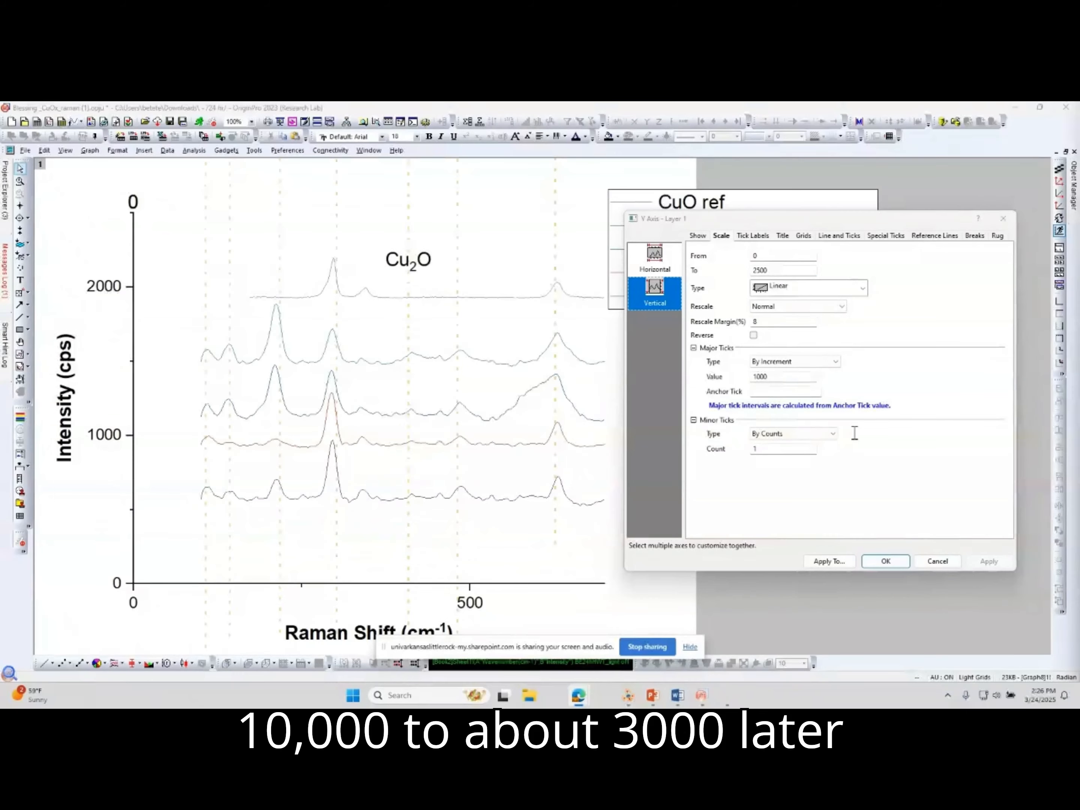
pyautogui.click(884, 562)
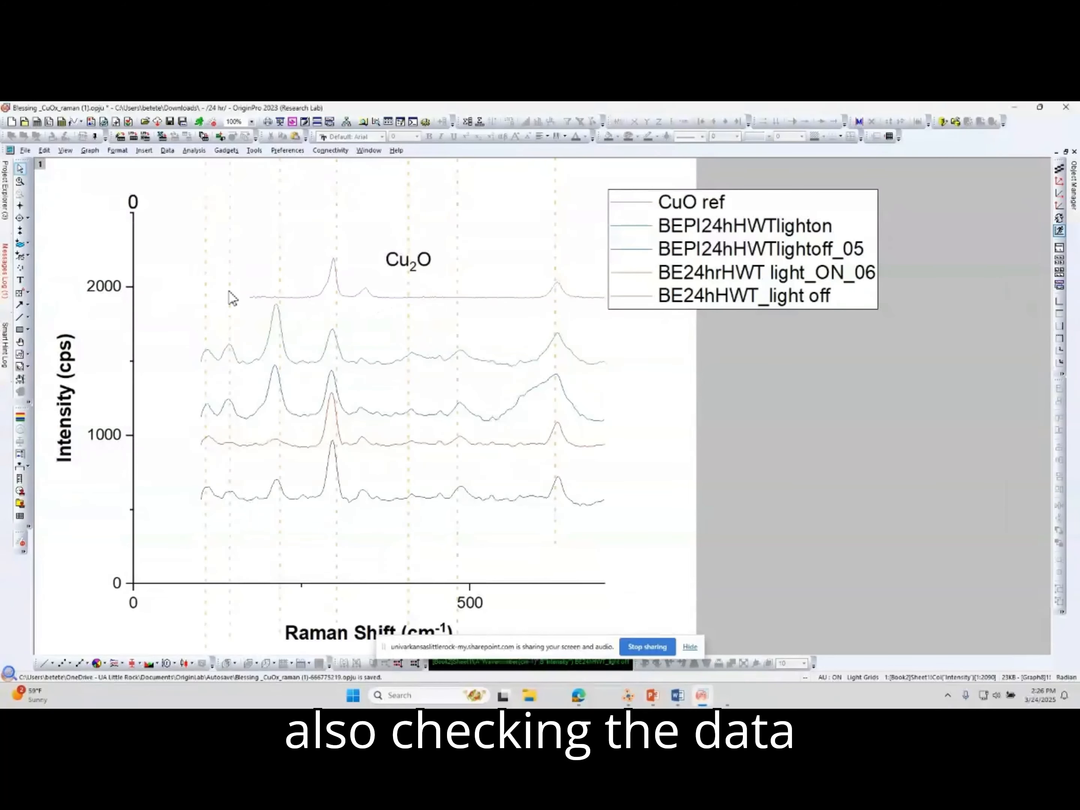
# - Locate the tallest CuO ref peak with the crosshair reader and add a vertical straight line at x = 296.815986
pyautogui.click(20, 207)
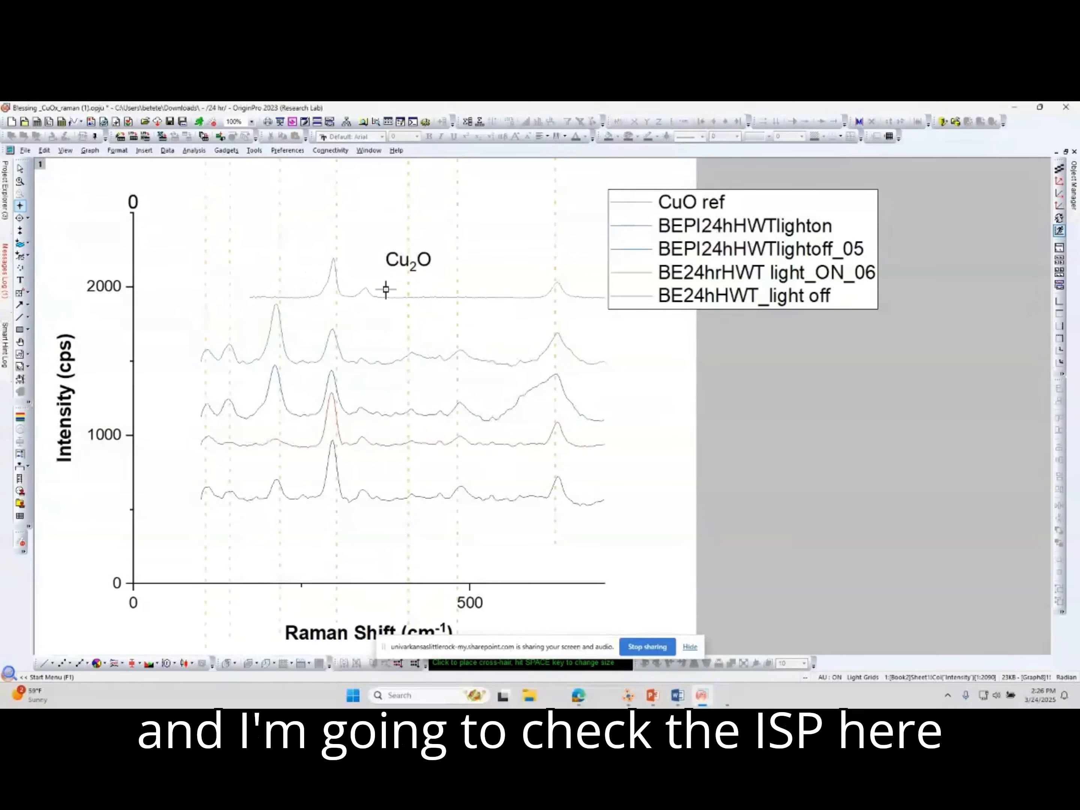
pyautogui.click(333, 257)
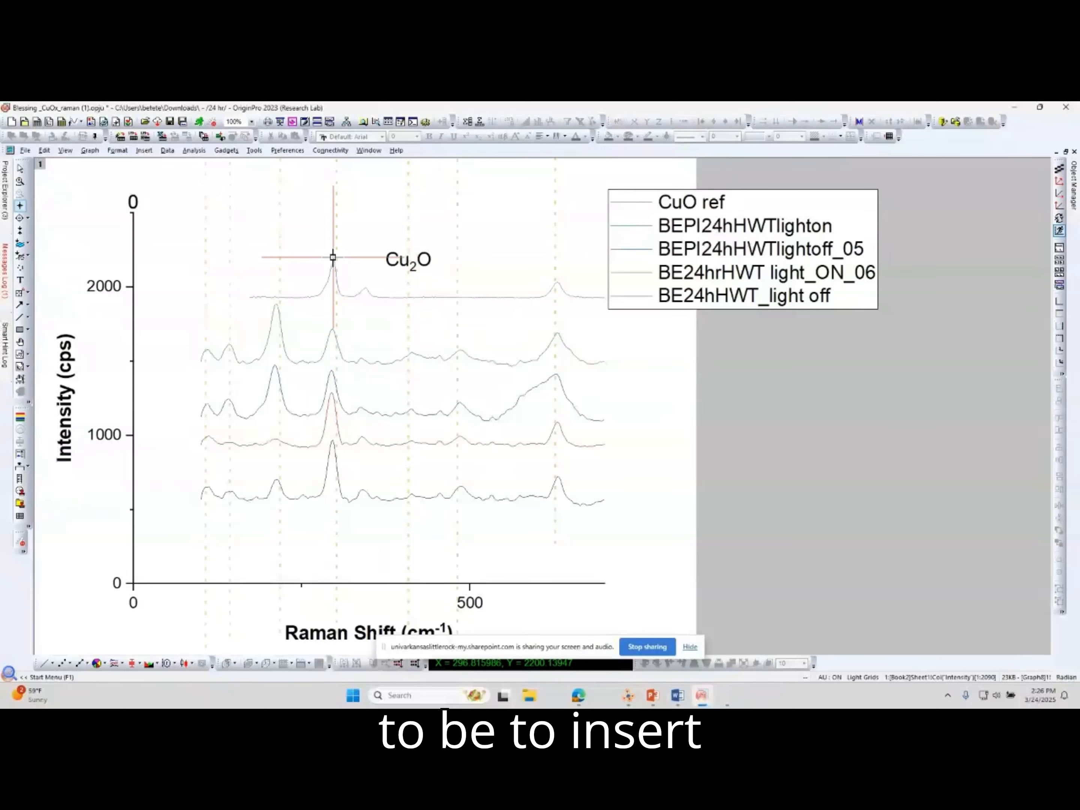
pyautogui.click(144, 150)
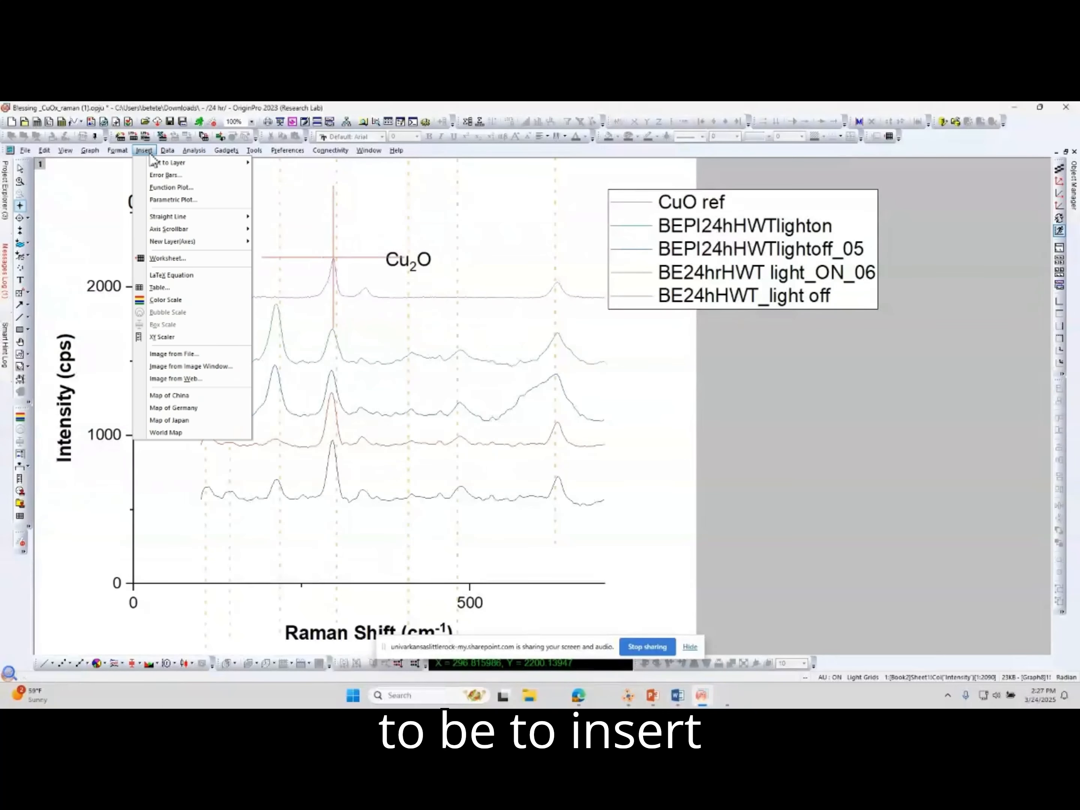
pyautogui.moveTo(235, 216)
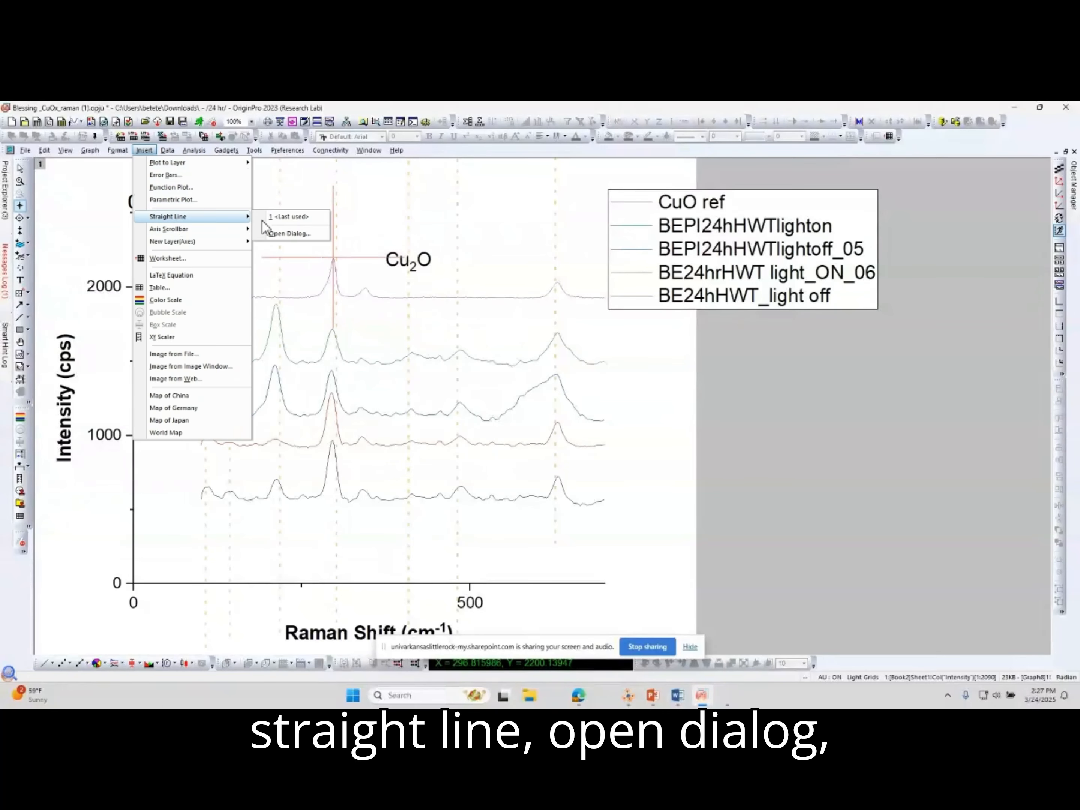
pyautogui.click(301, 235)
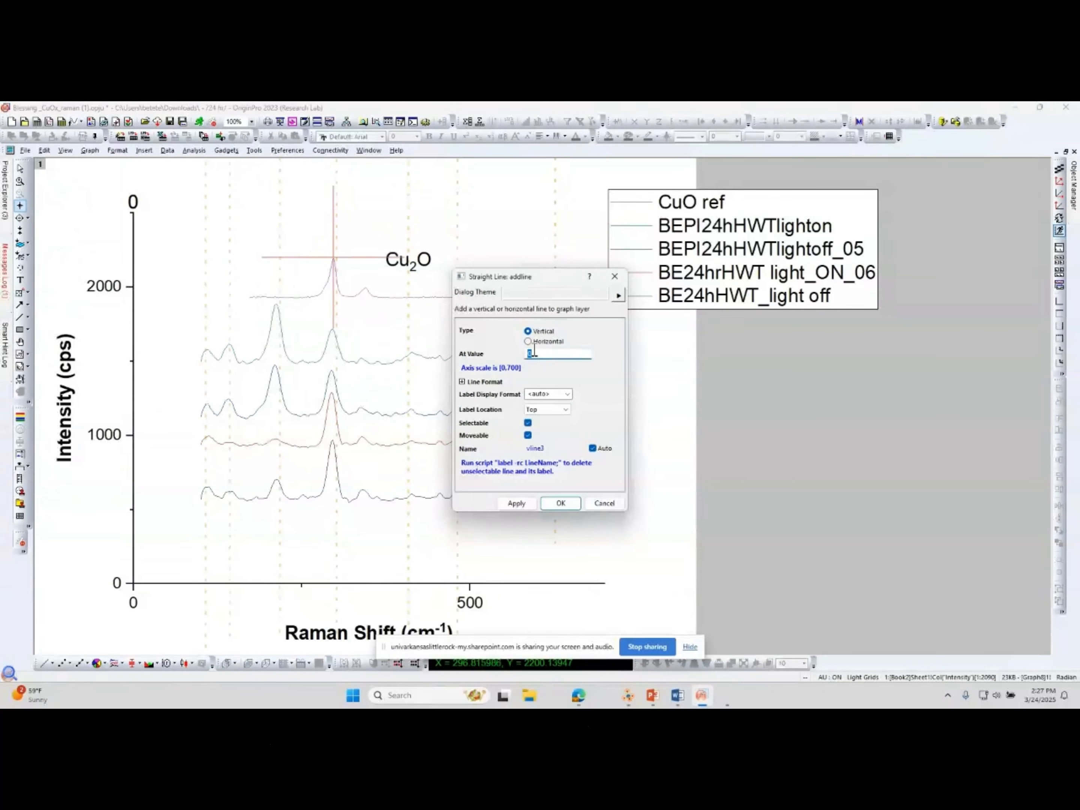
pyautogui.write('296.81')
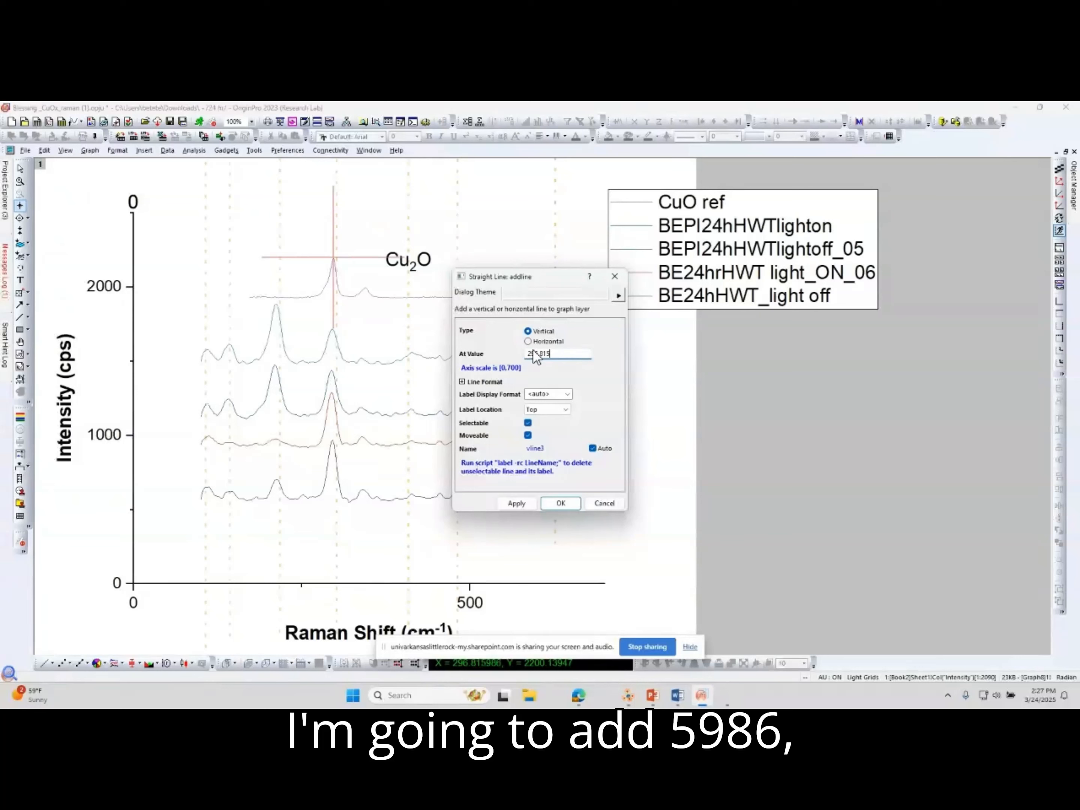
pyautogui.write('59')
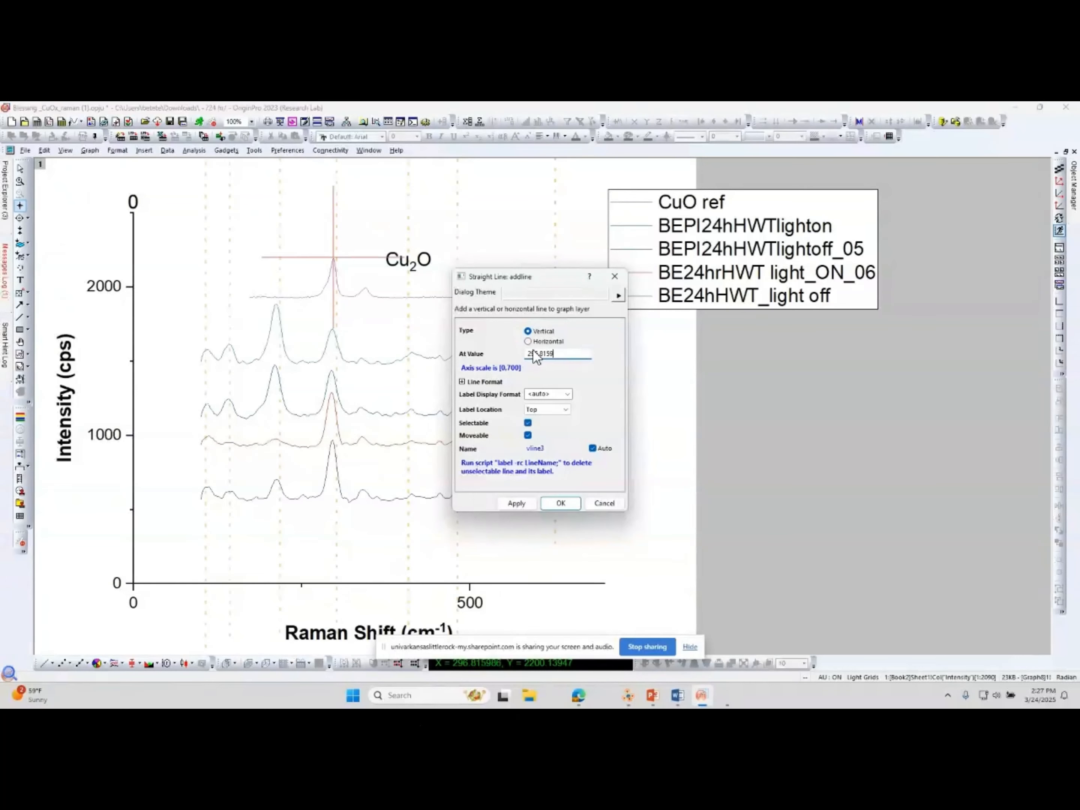
pyautogui.write('86')
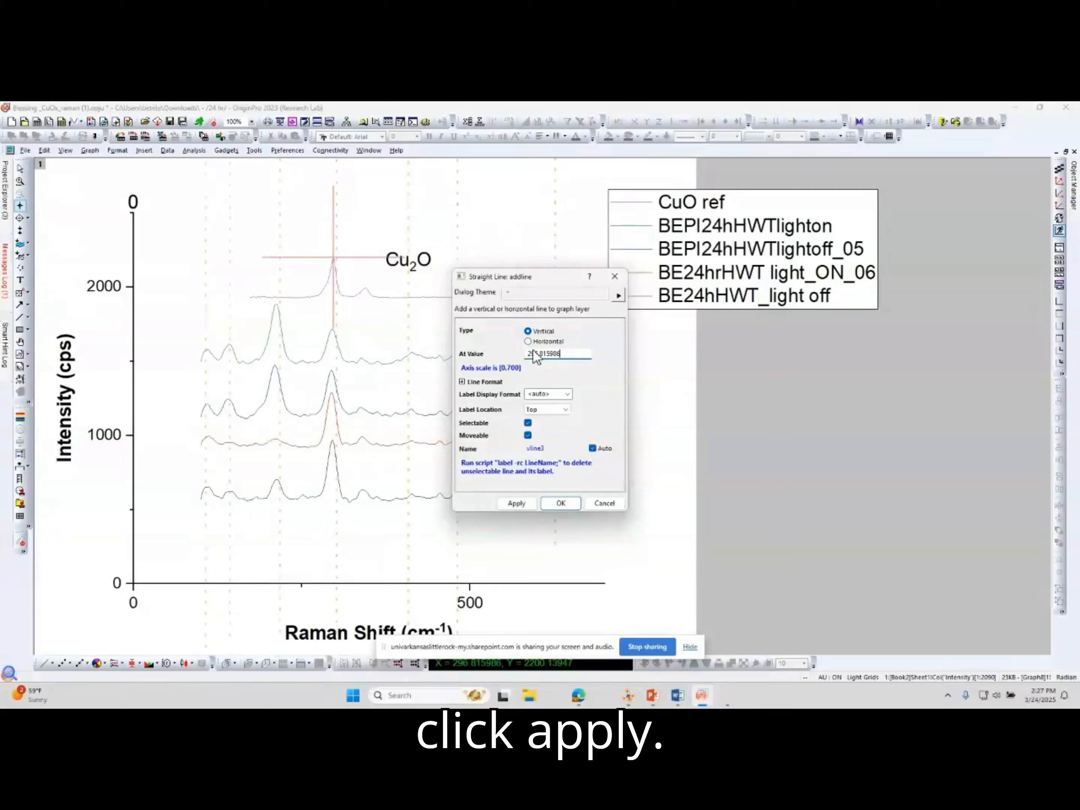
pyautogui.click(521, 501)
pyautogui.click(604, 503)
# - Read the position of the CuO ref peak beyond 500 on the Raman shift axis with the crosshair
pyautogui.click(677, 379)
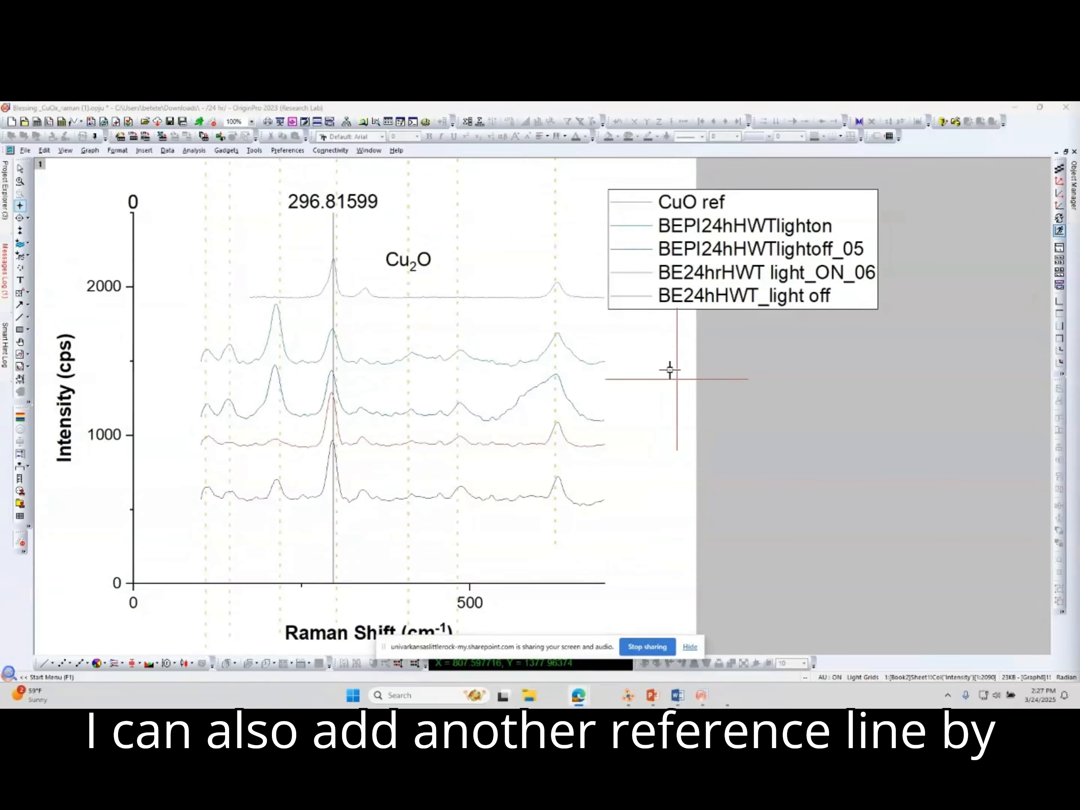
pyautogui.click(558, 283)
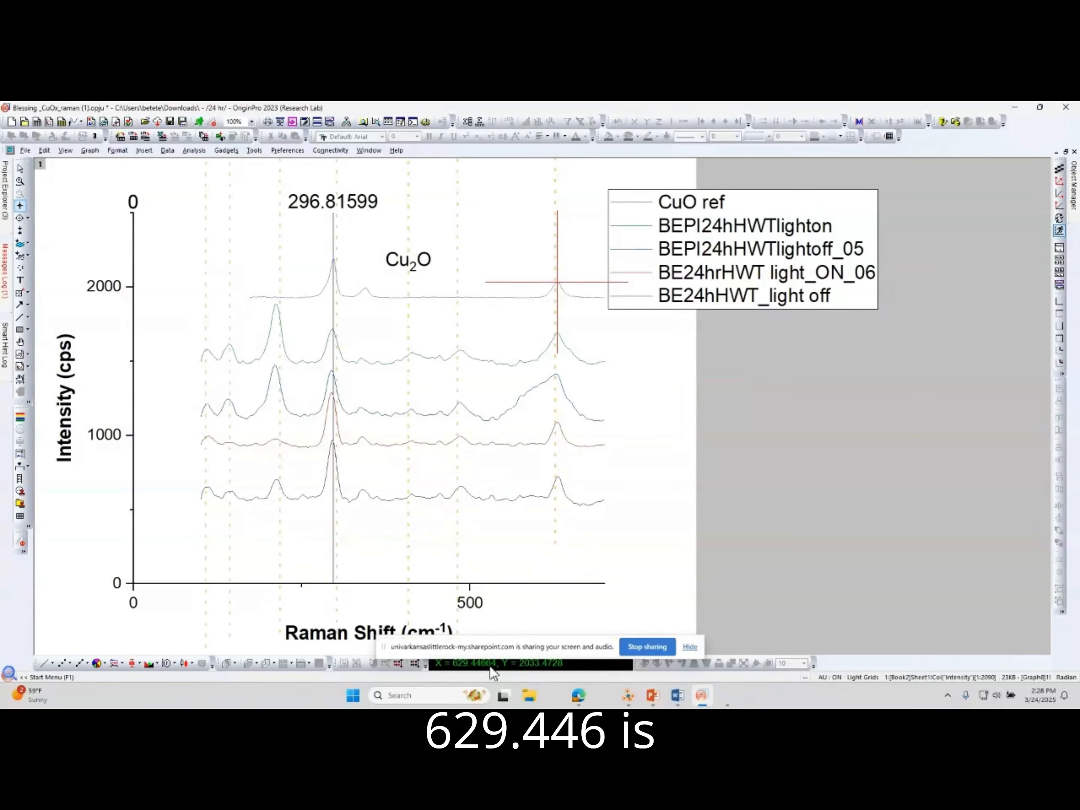
pyautogui.click(145, 151)
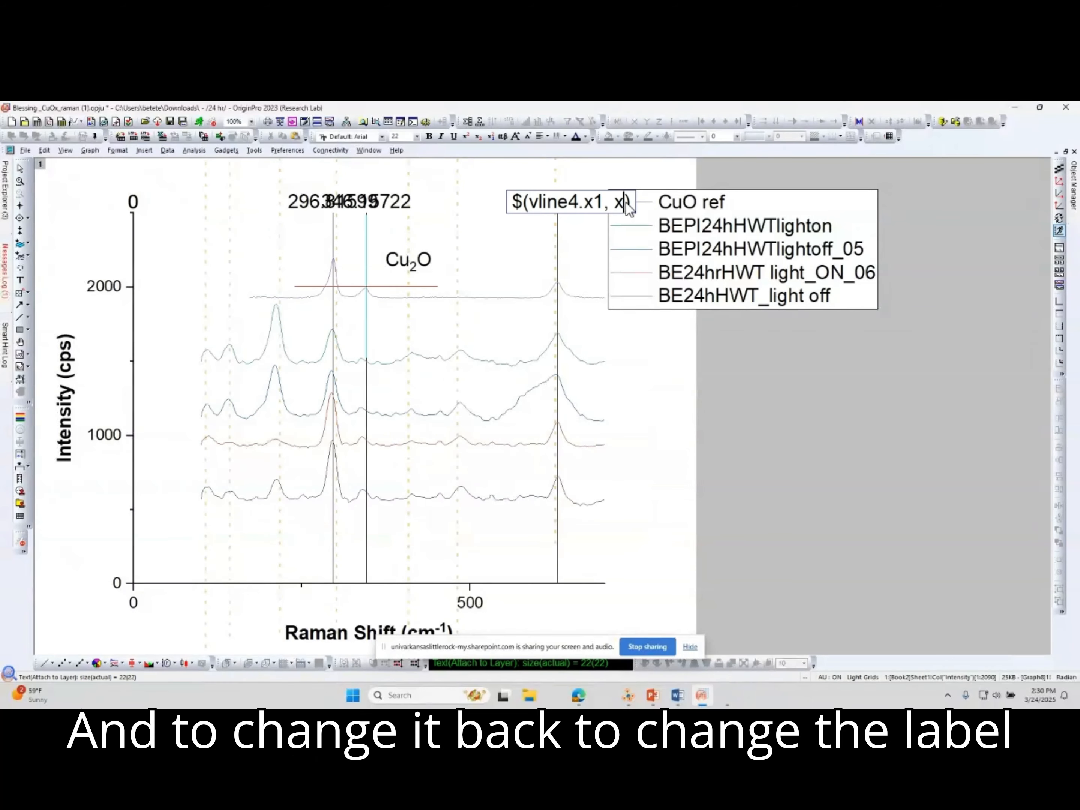
# - Replace the label text $(vline4.x1, x) of the reference line on the peak beyond 500 with CuO
pyautogui.doubleClick(617, 202)
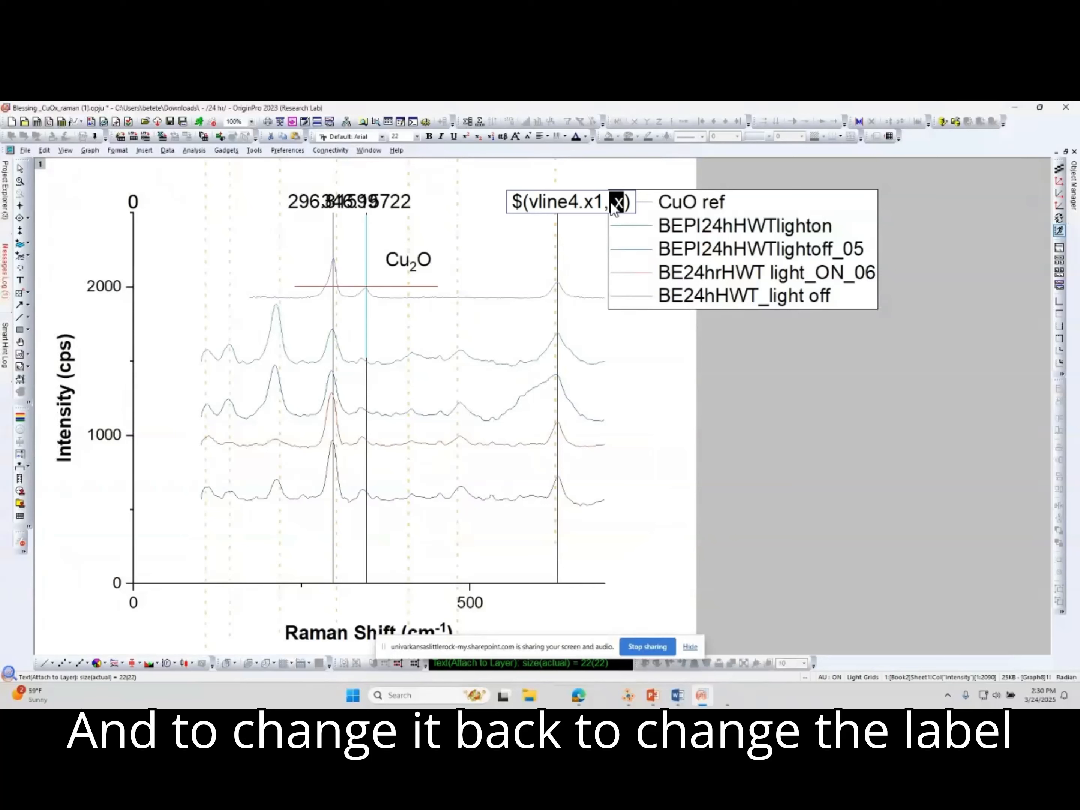
pyautogui.moveTo(633, 209); pyautogui.dragTo(496, 208)
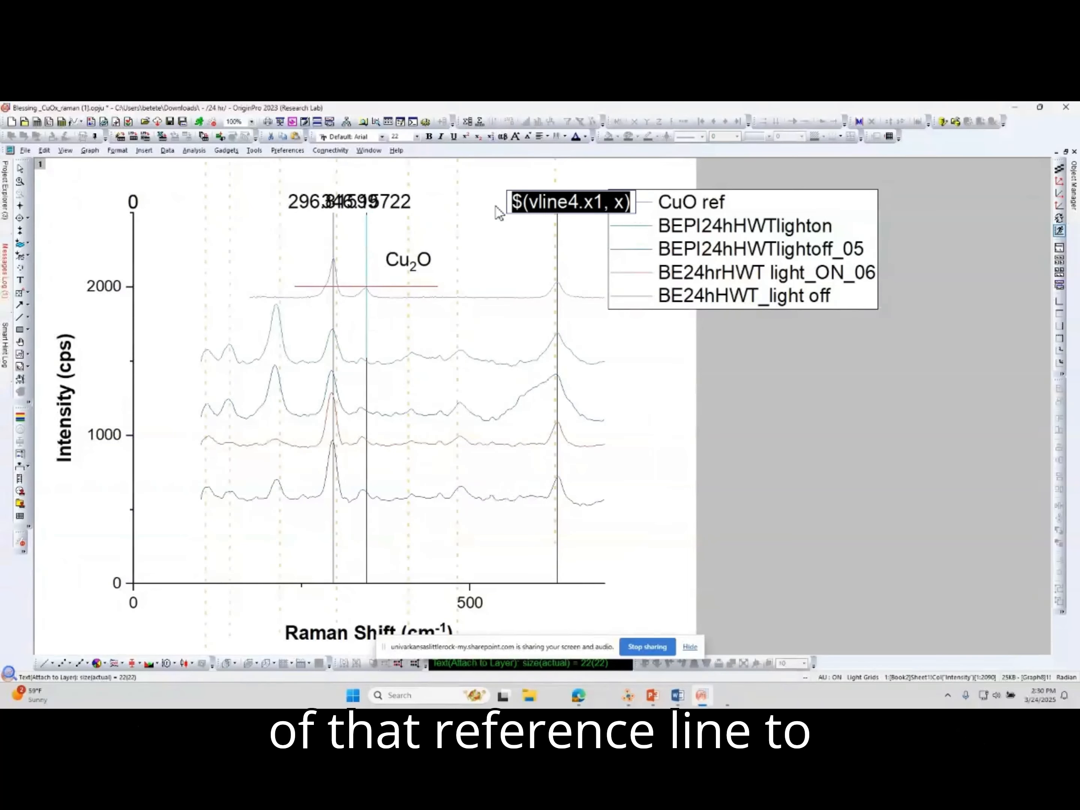
pyautogui.write('C')
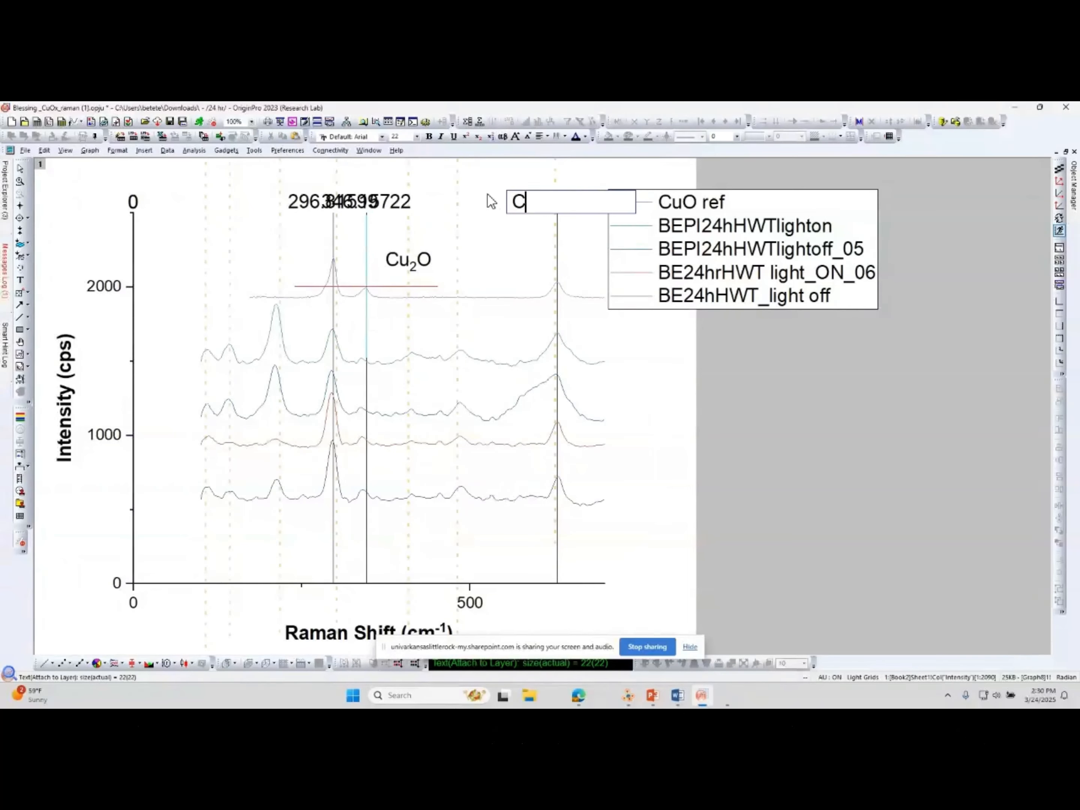
pyautogui.write('u2O')
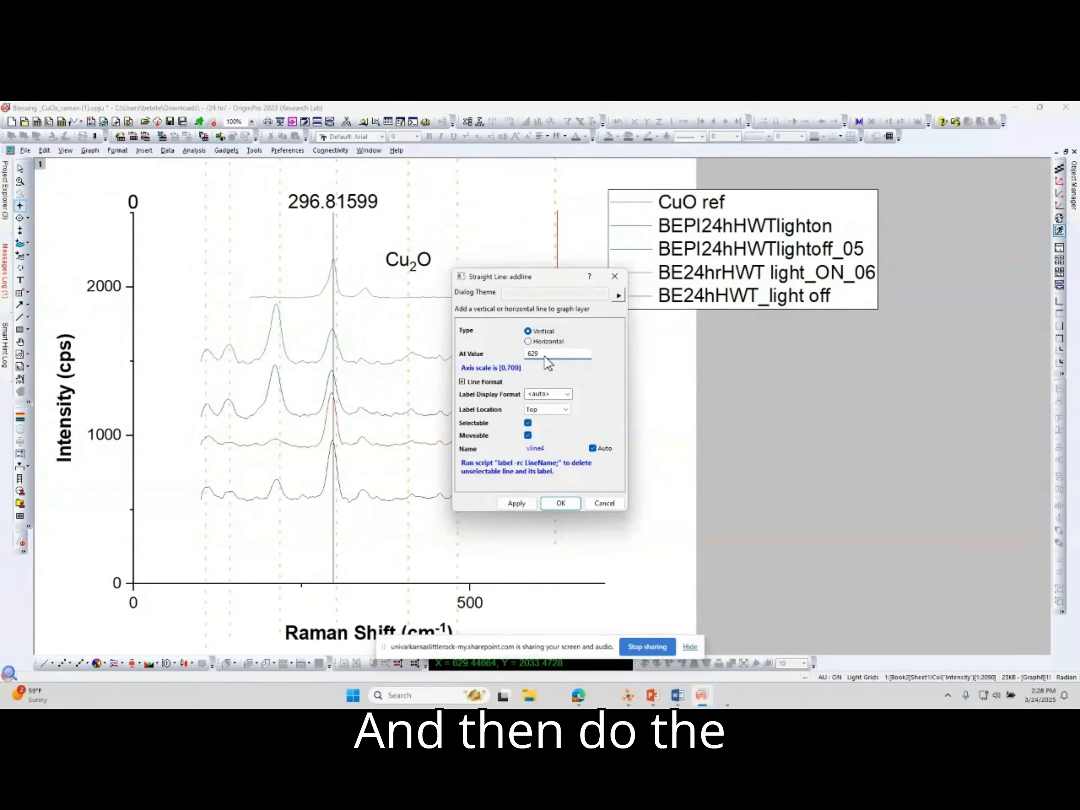
# - Add a vertical straight line to the graph at x = 629.44664
pyautogui.write('.44')
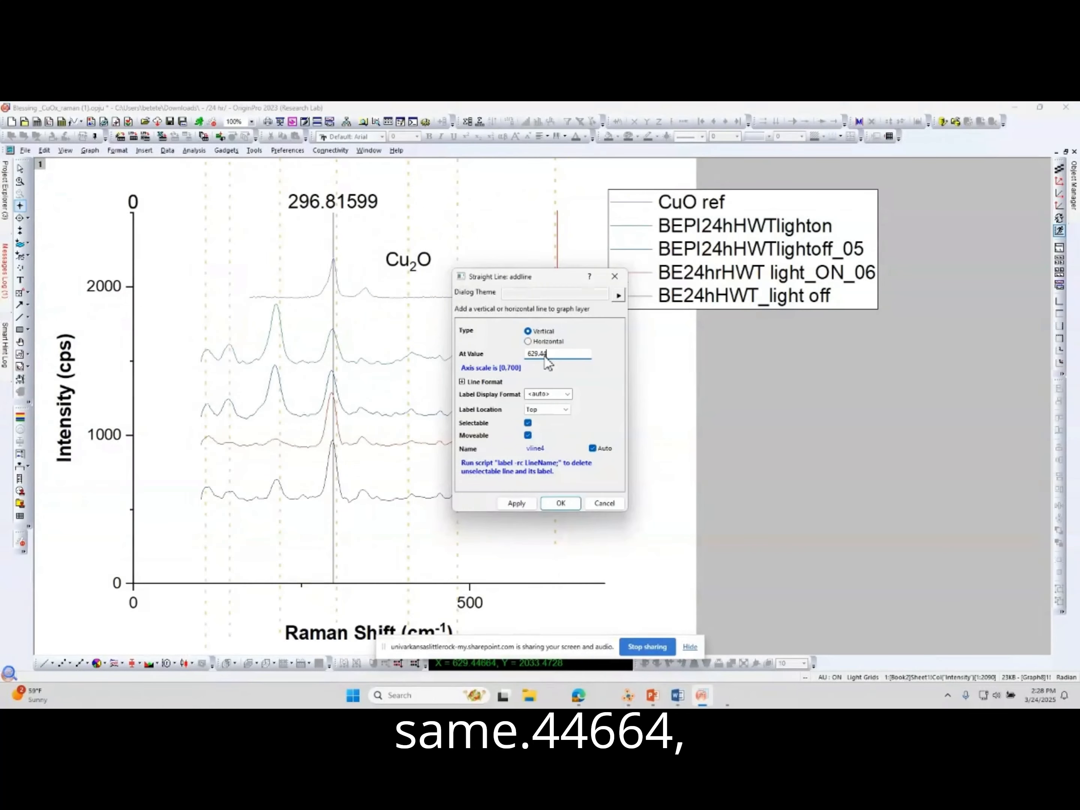
pyautogui.write('664')
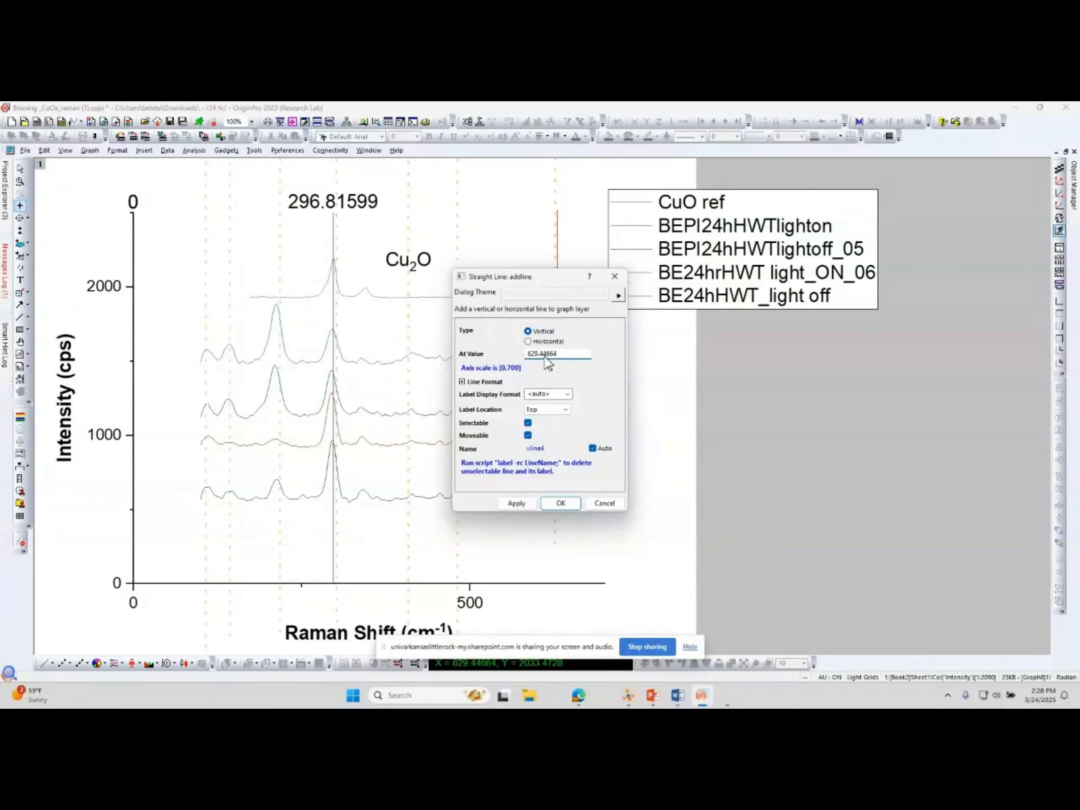
pyautogui.click(551, 507)
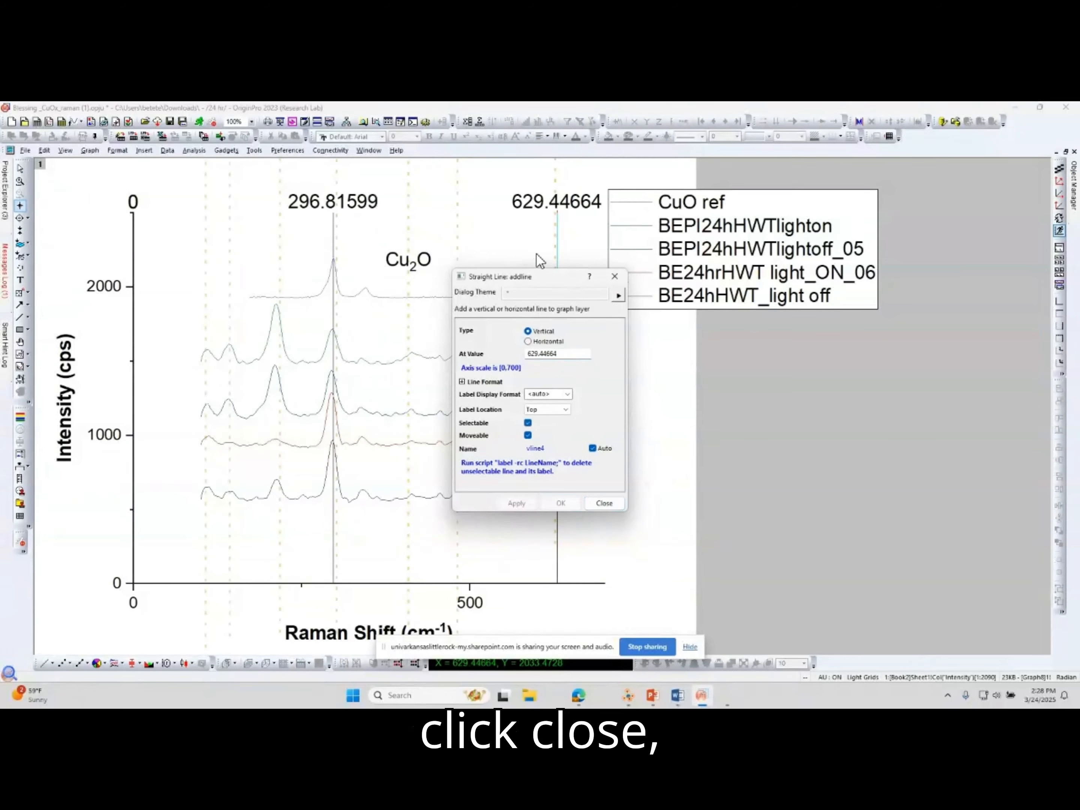
pyautogui.click(603, 504)
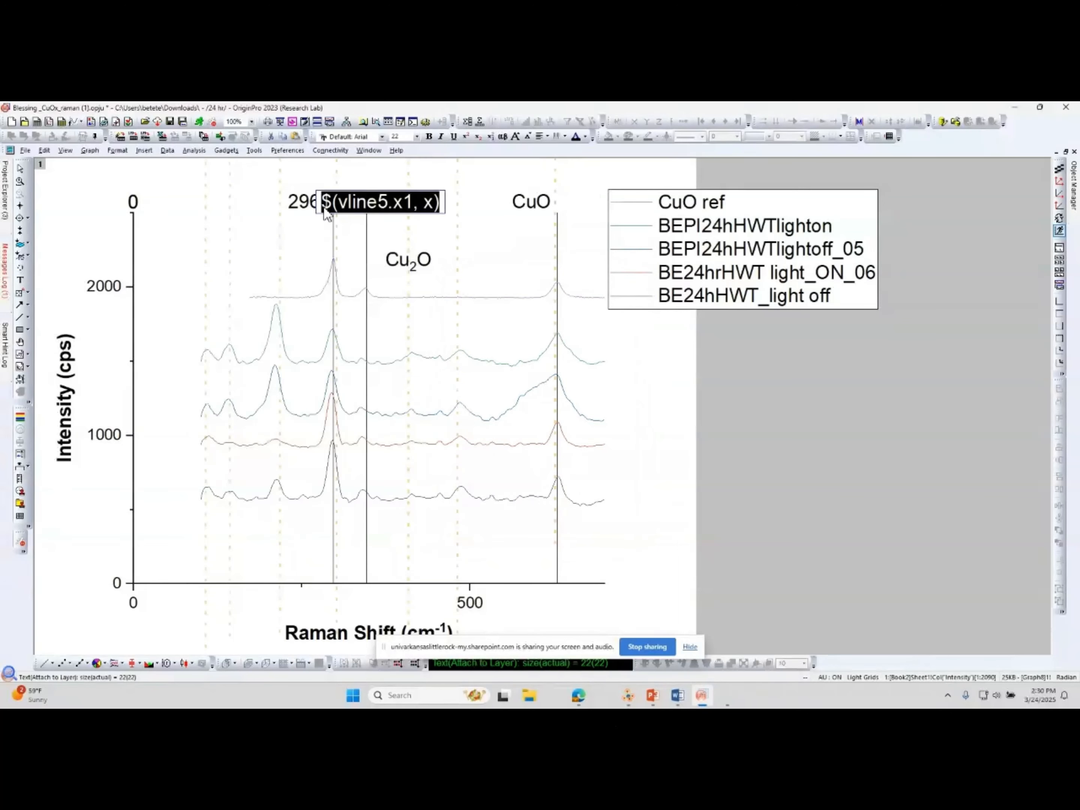
# - Replace the label text $(vline5.x1, x) of the reference line on the small CuO ref peak with CuO
pyautogui.write('CuO')
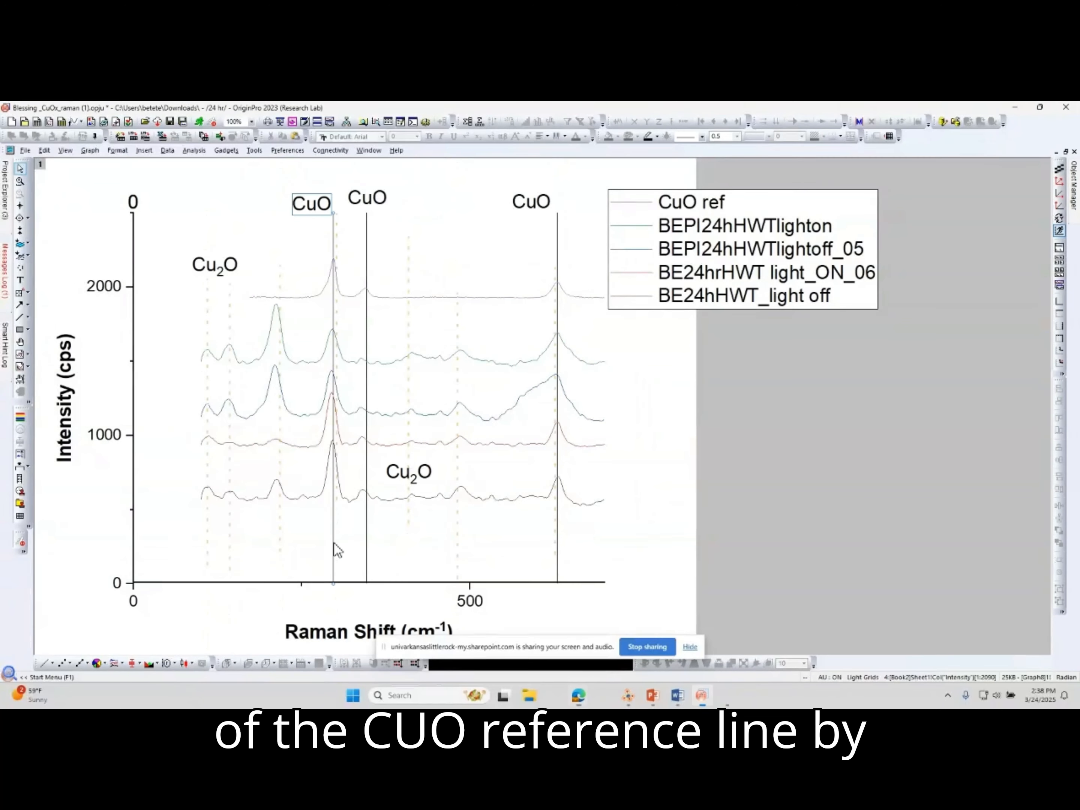
# - Format the CuO reference line on the peak near 300 with width 2, Dot type and purple color #A000C8
pyautogui.click(334, 545)
pyautogui.rightClick(335, 546)
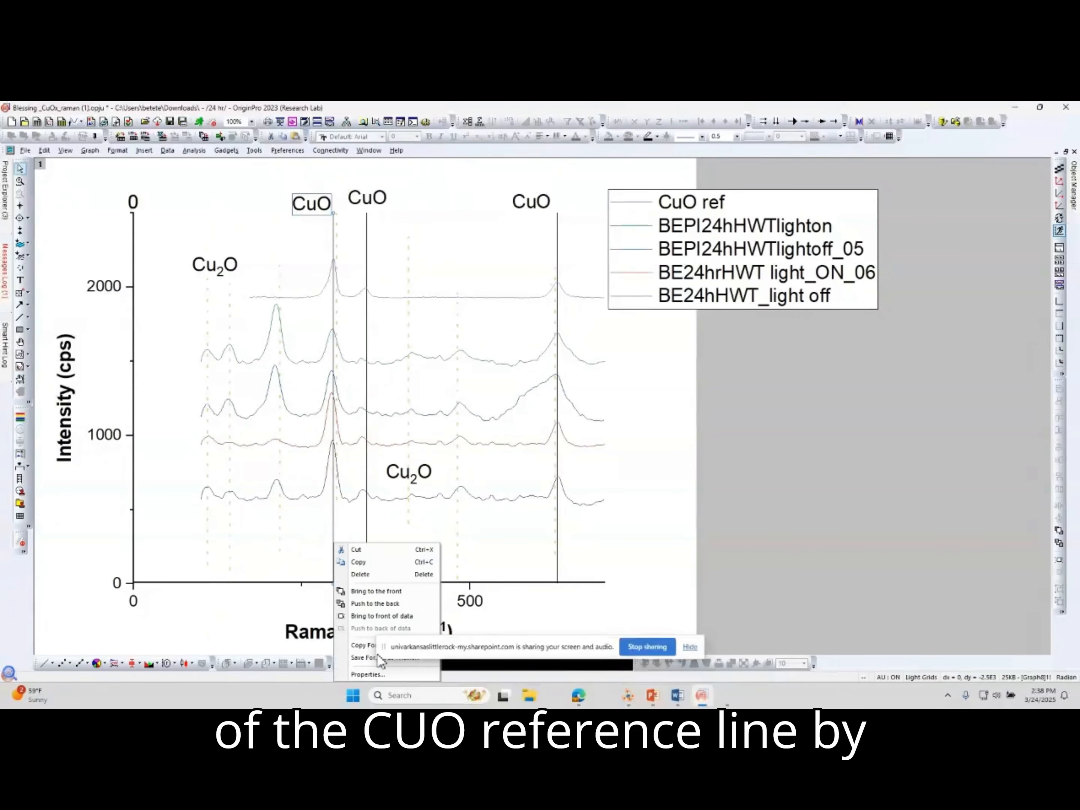
pyautogui.click(364, 675)
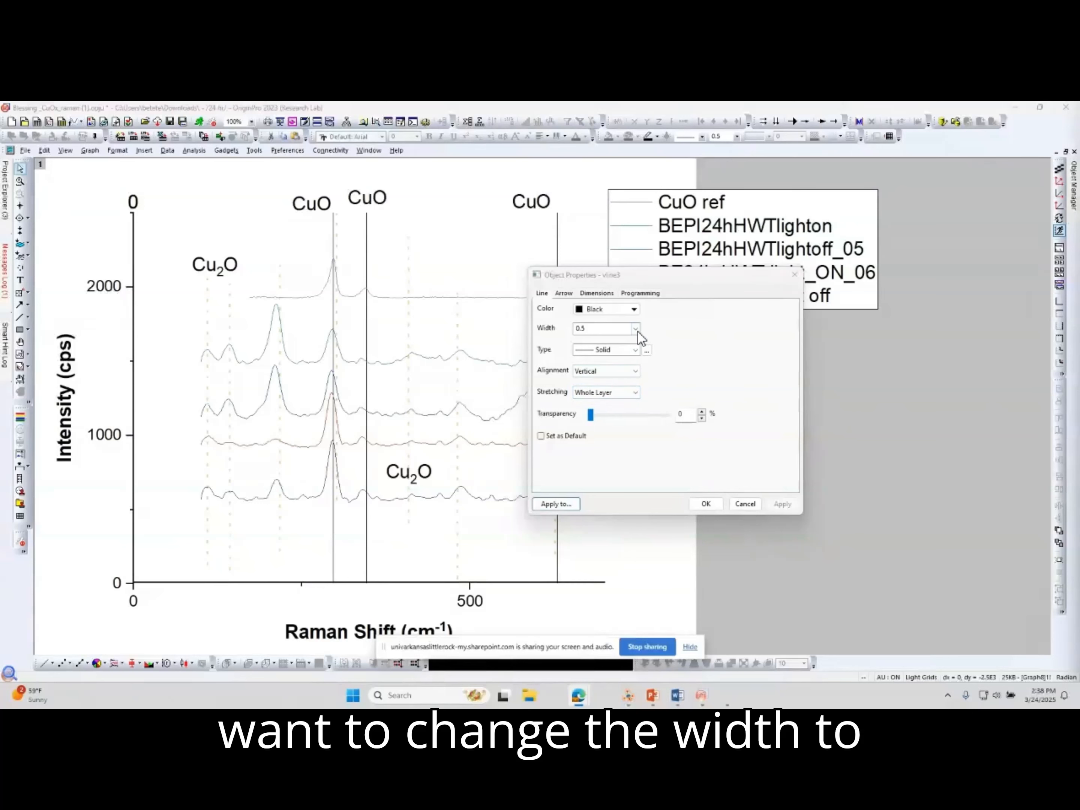
pyautogui.click(635, 329)
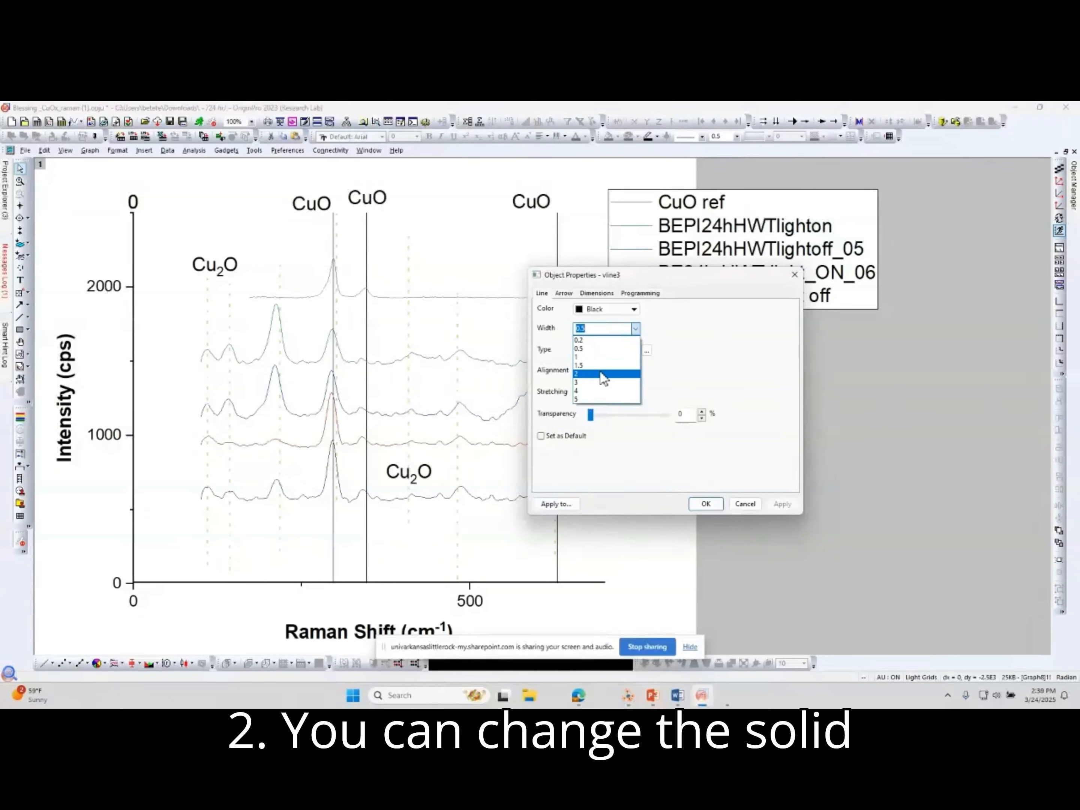
pyautogui.click(602, 375)
pyautogui.click(632, 350)
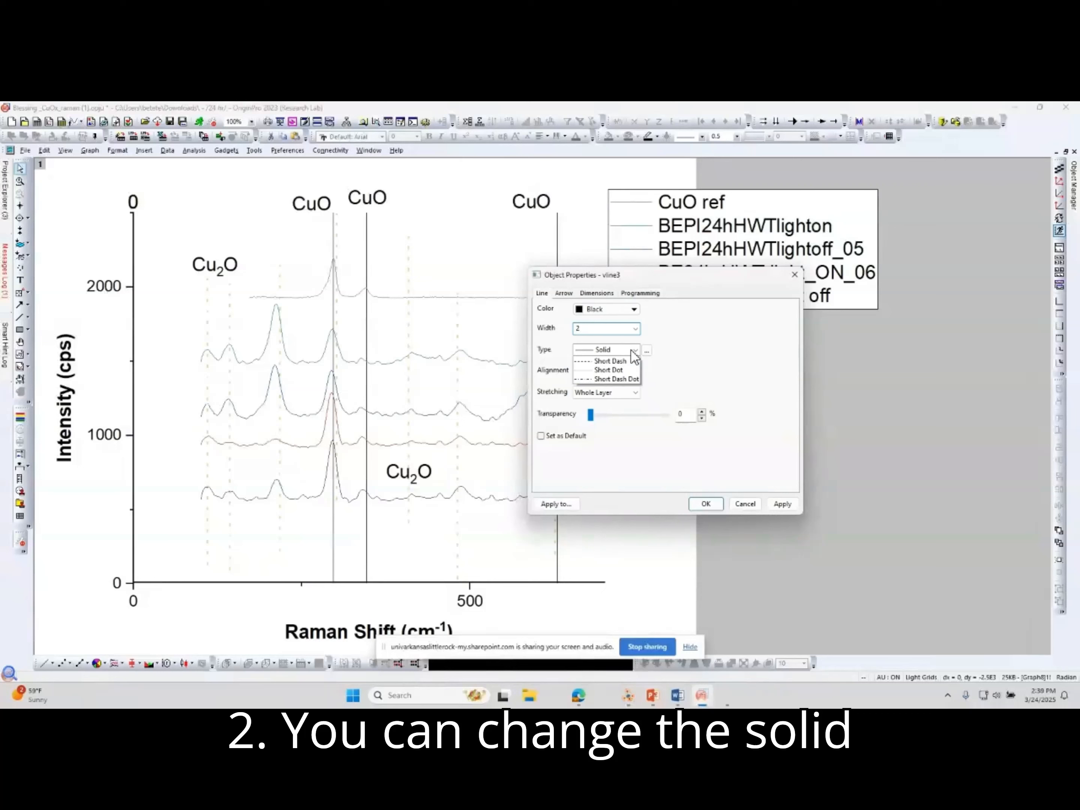
pyautogui.click(621, 380)
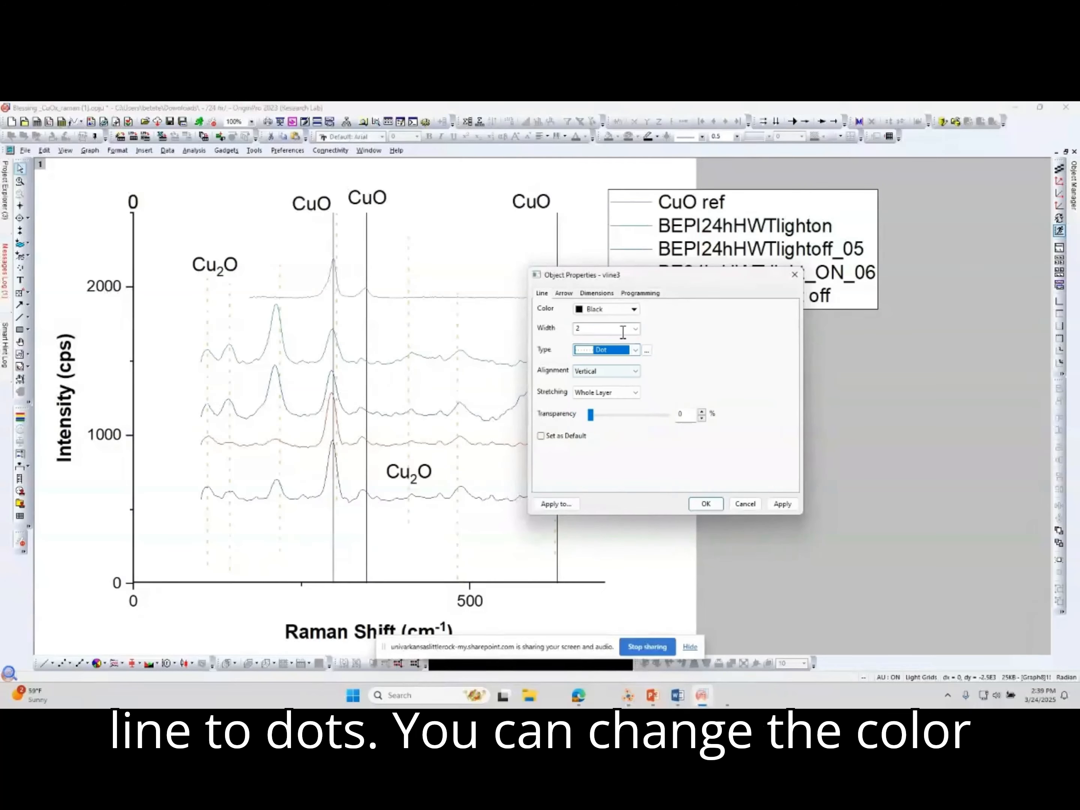
pyautogui.click(633, 310)
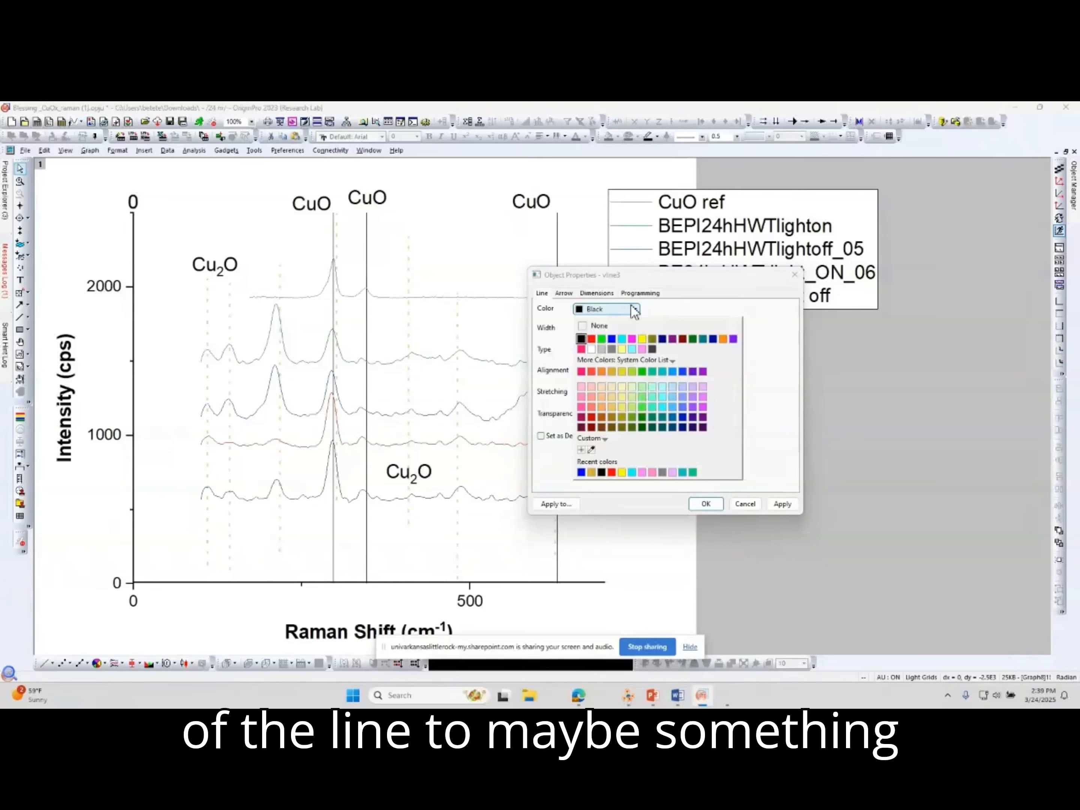
pyautogui.click(703, 372)
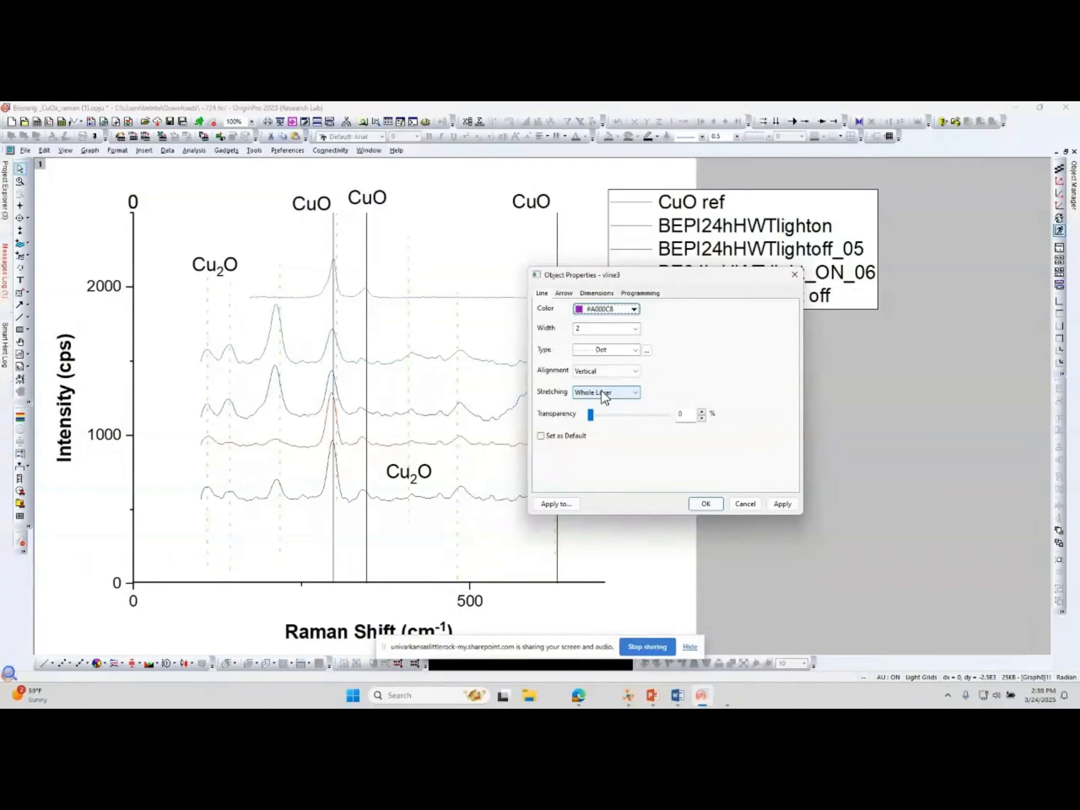
# - Set that CuO line's stretching to None and its transparency to 50%, and apply the formatting
pyautogui.click(624, 394)
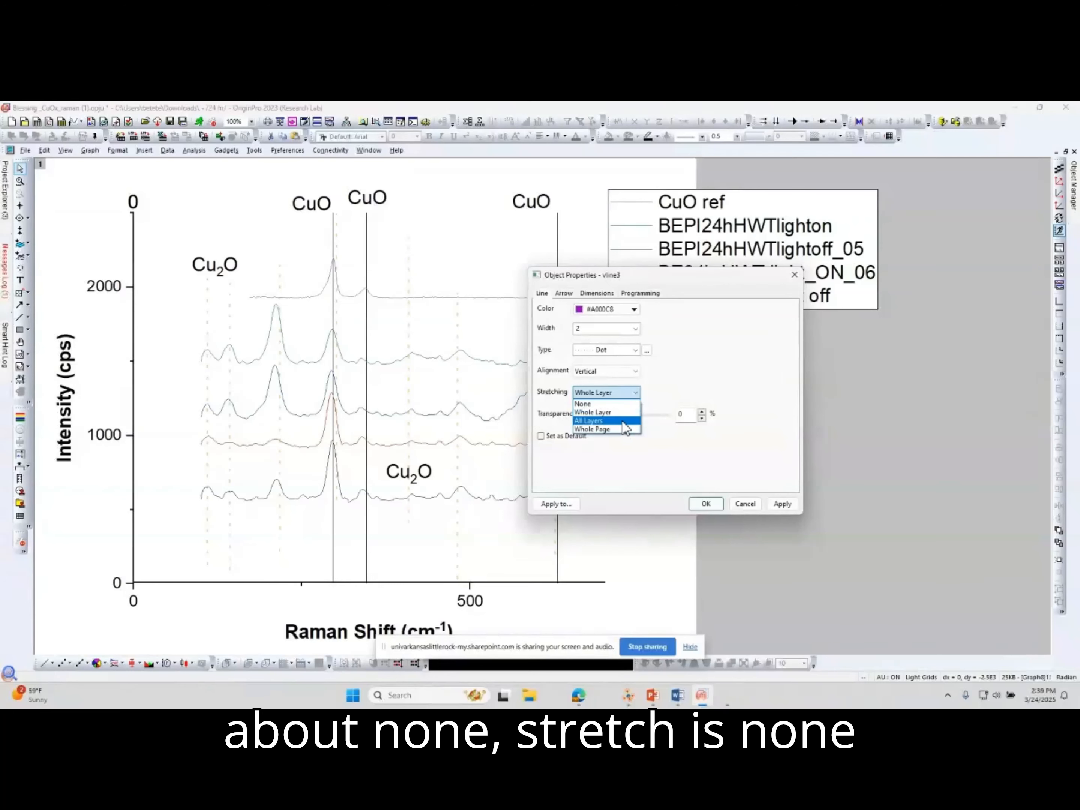
pyautogui.click(620, 404)
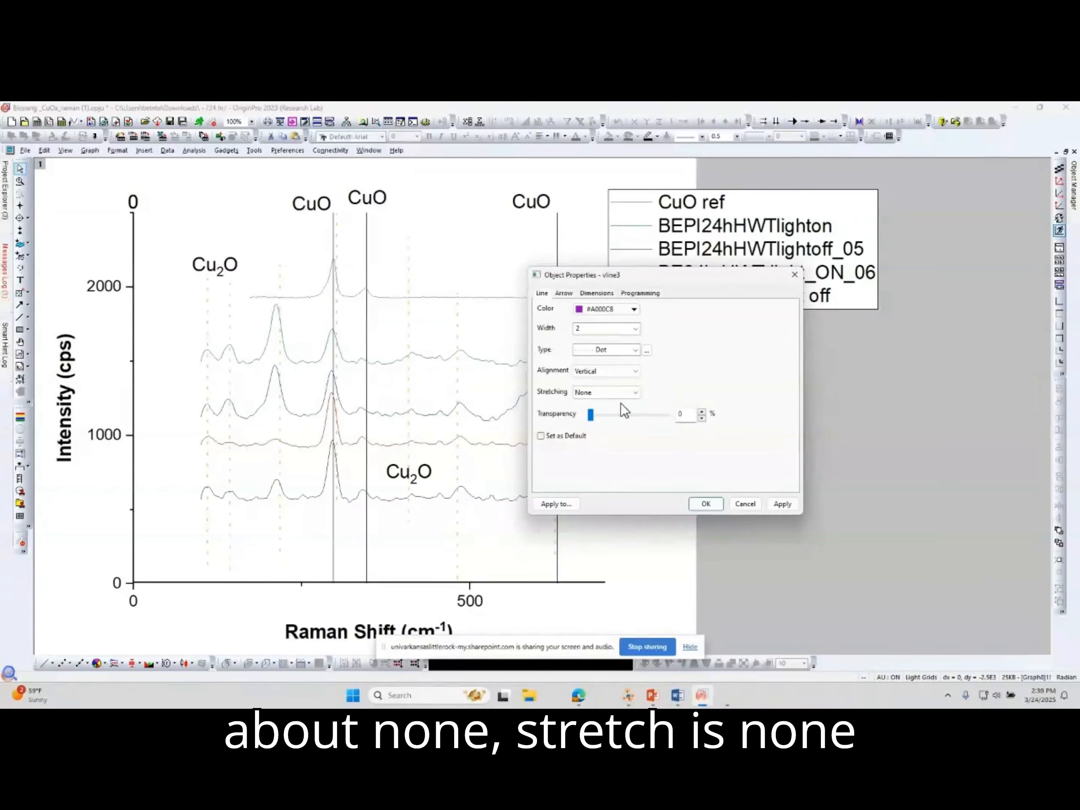
pyautogui.moveTo(592, 419); pyautogui.dragTo(630, 415)
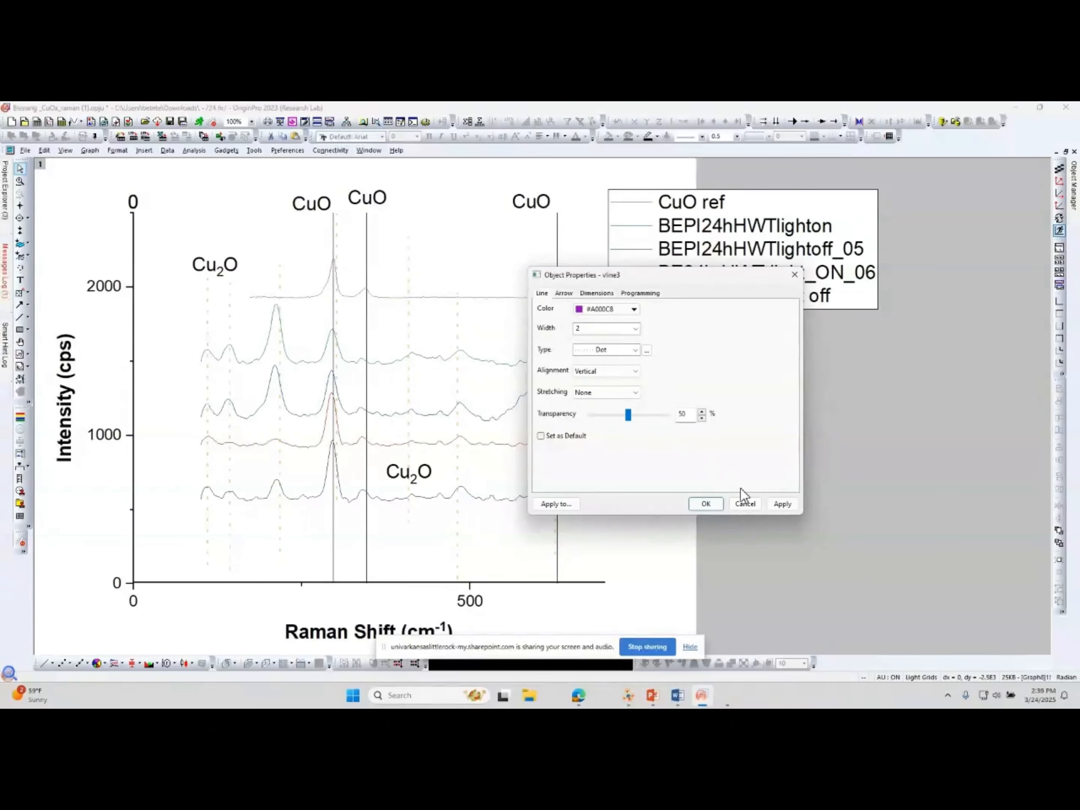
pyautogui.click(783, 505)
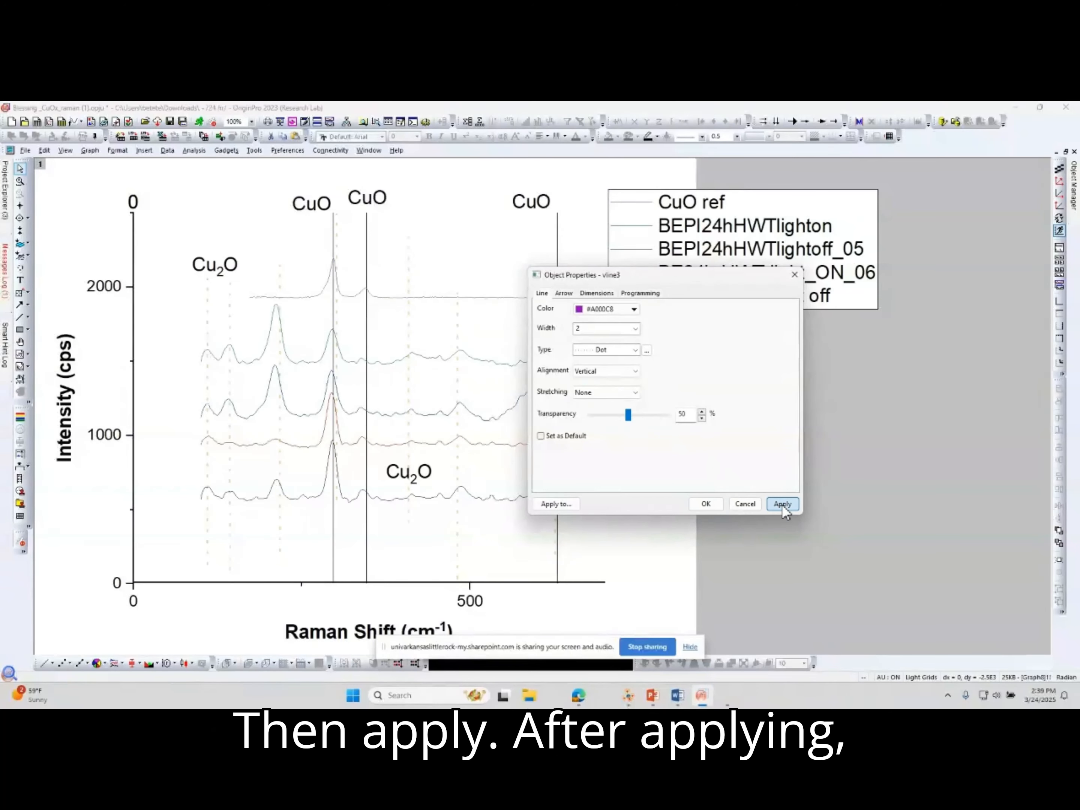
pyautogui.click(703, 505)
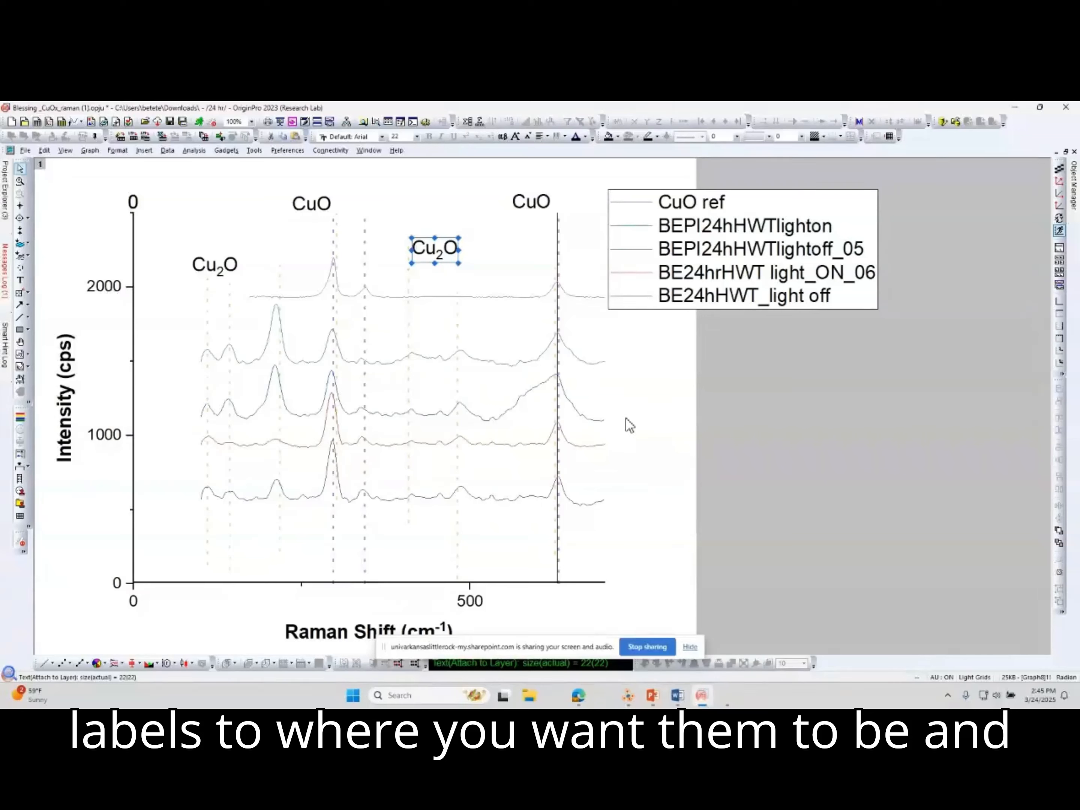
# - Shift the stacked spectra down toward the Raman shift axis, keeping them vertically separated
pyautogui.click(311, 203)
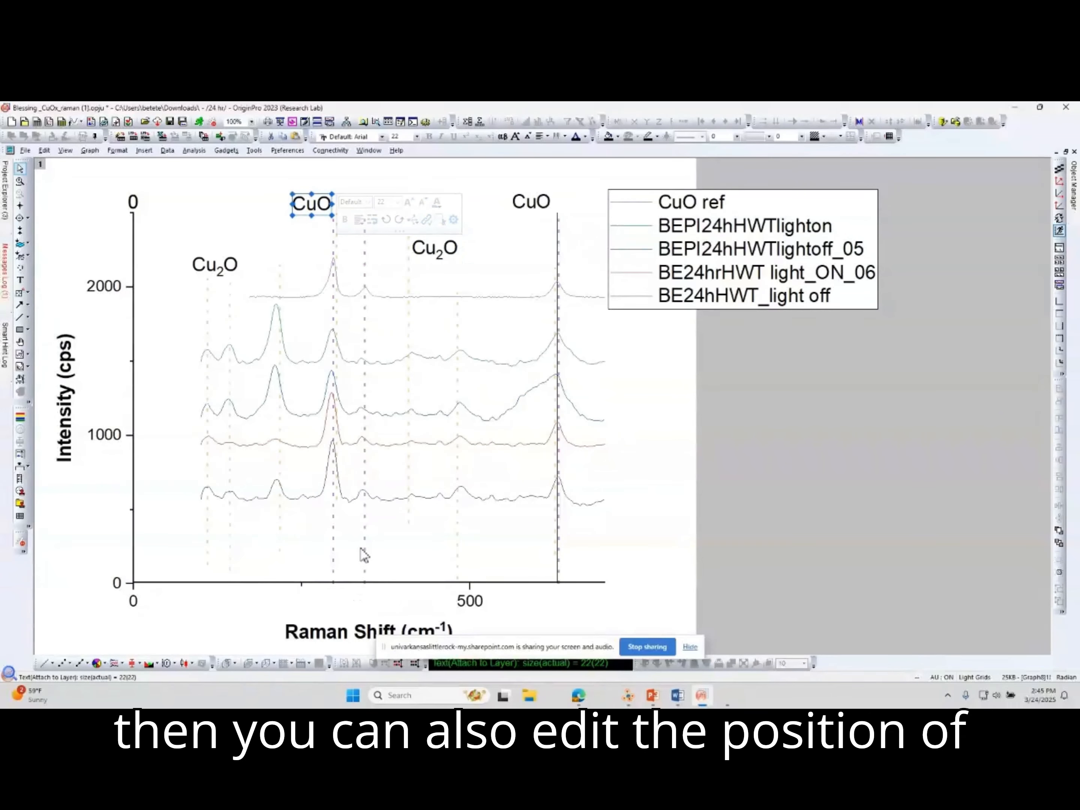
pyautogui.click(397, 494)
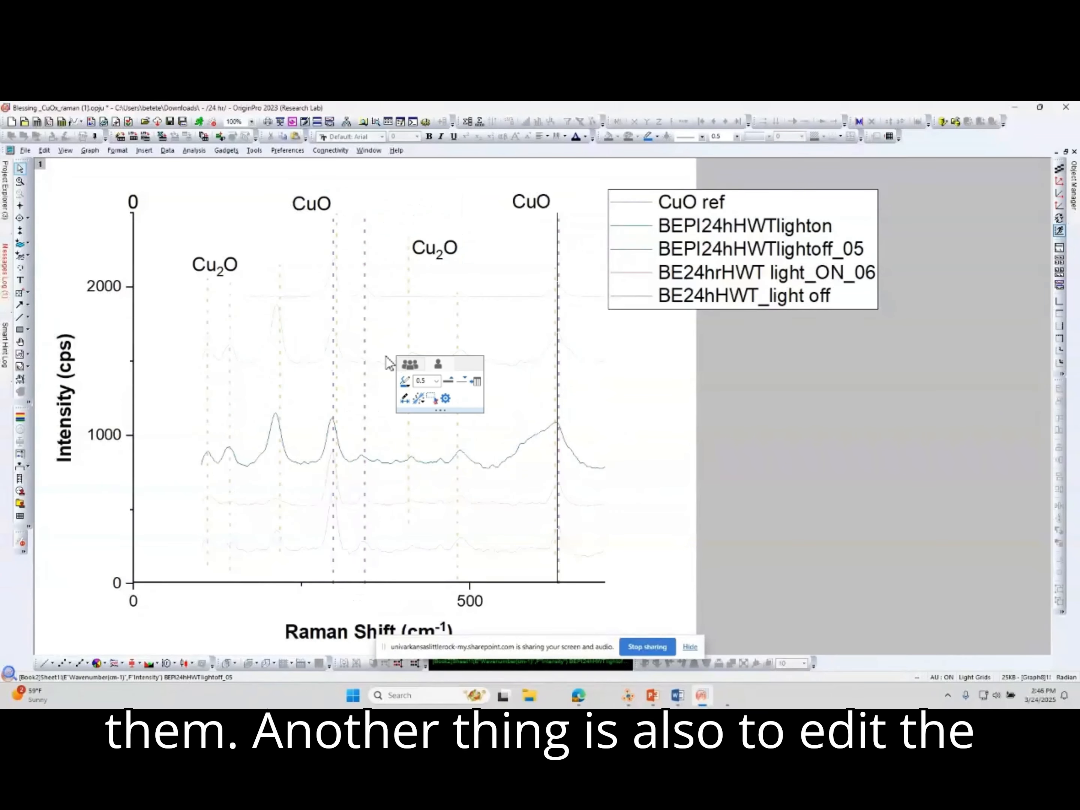
pyautogui.moveTo(383, 362); pyautogui.dragTo(382, 415)
# - Set the line thickness of the BE24hrHWT light_ON_06 spectrum to 2
pyautogui.click(380, 503)
pyautogui.click(383, 449)
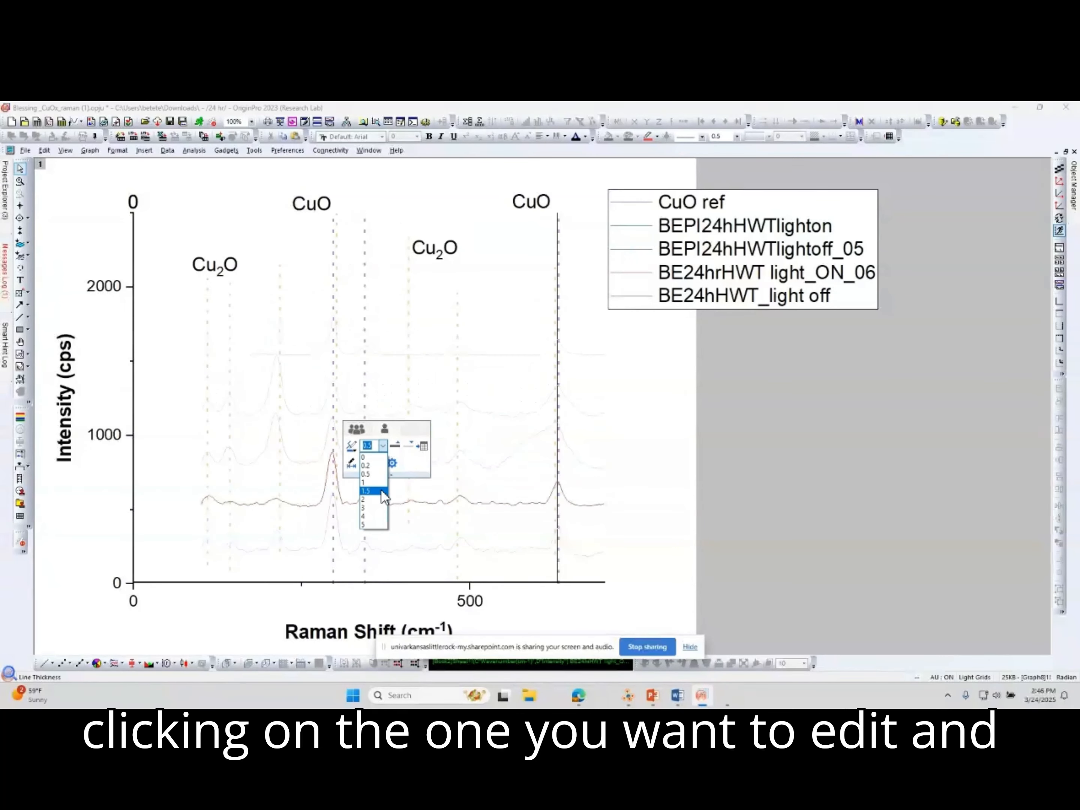
pyautogui.click(380, 500)
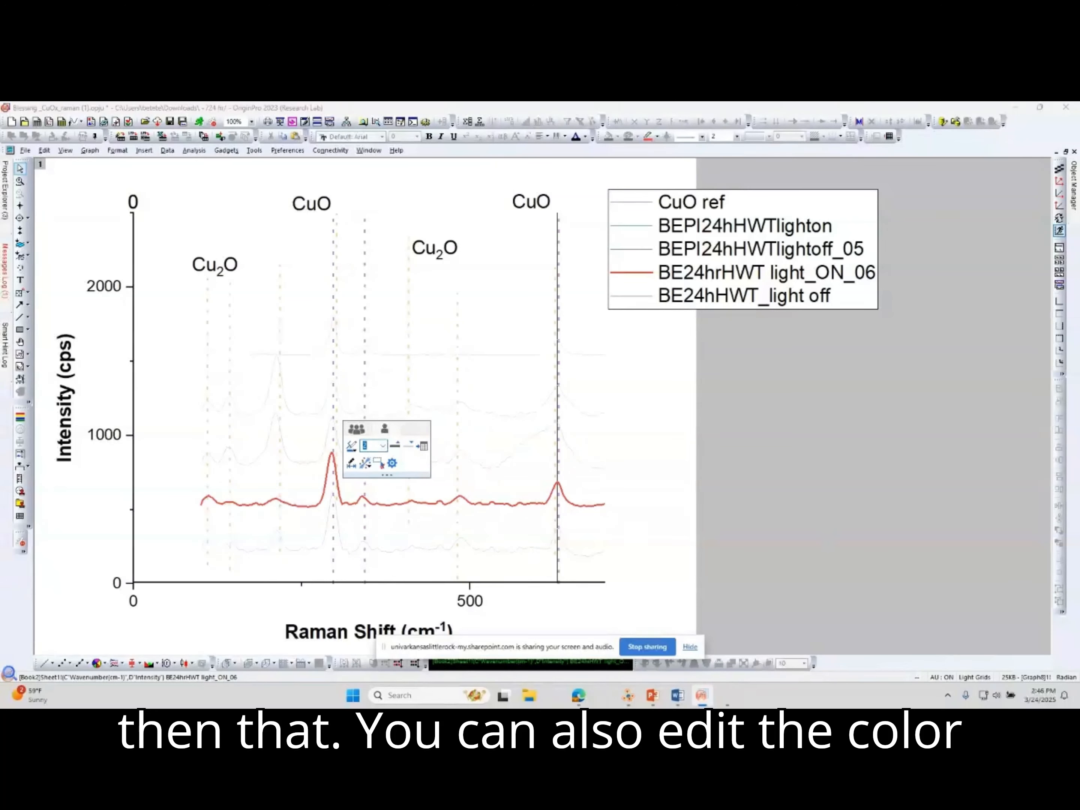
pyautogui.click(1047, 446)
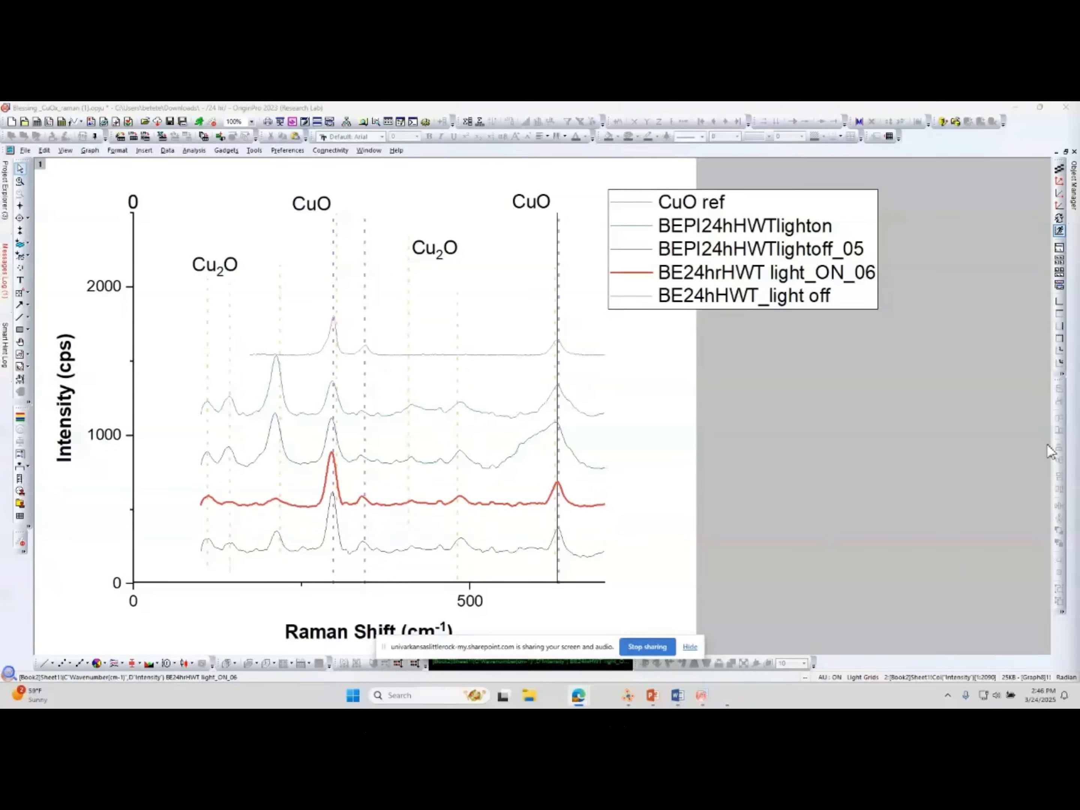
# - Format the lowest spectrum, BE24hHWT_light off, with line width 2 and dark blue color #000080
pyautogui.rightClick(398, 550)
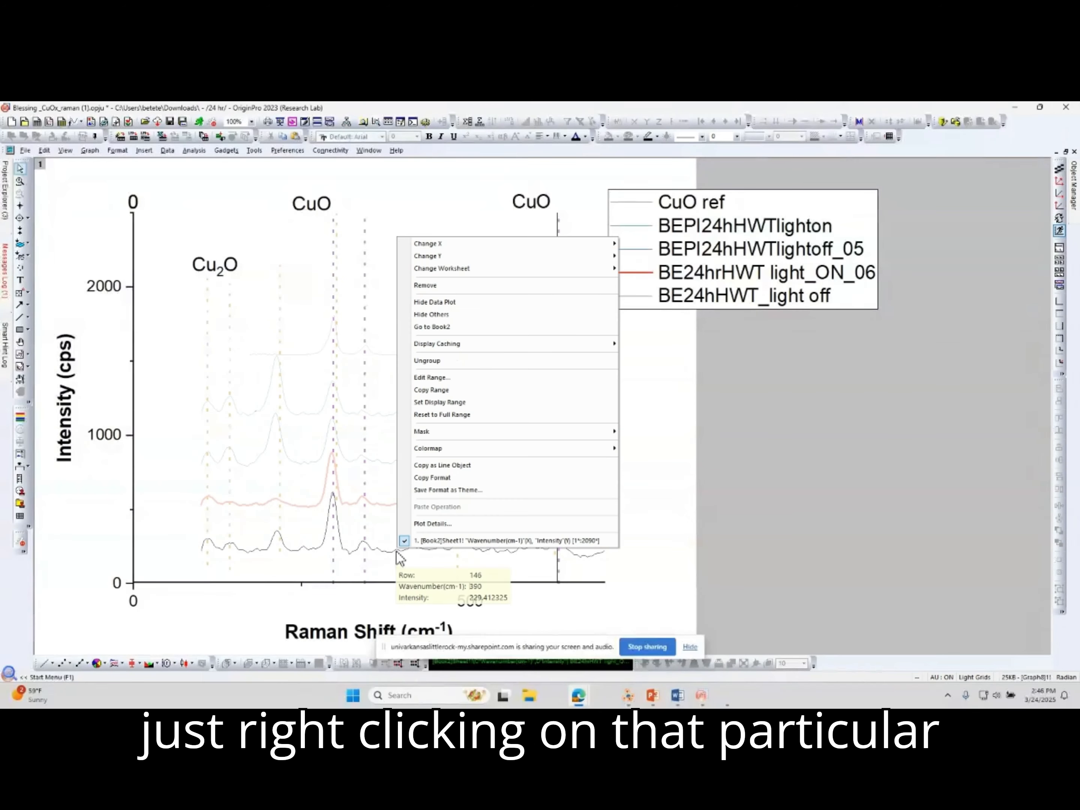
pyautogui.click(435, 524)
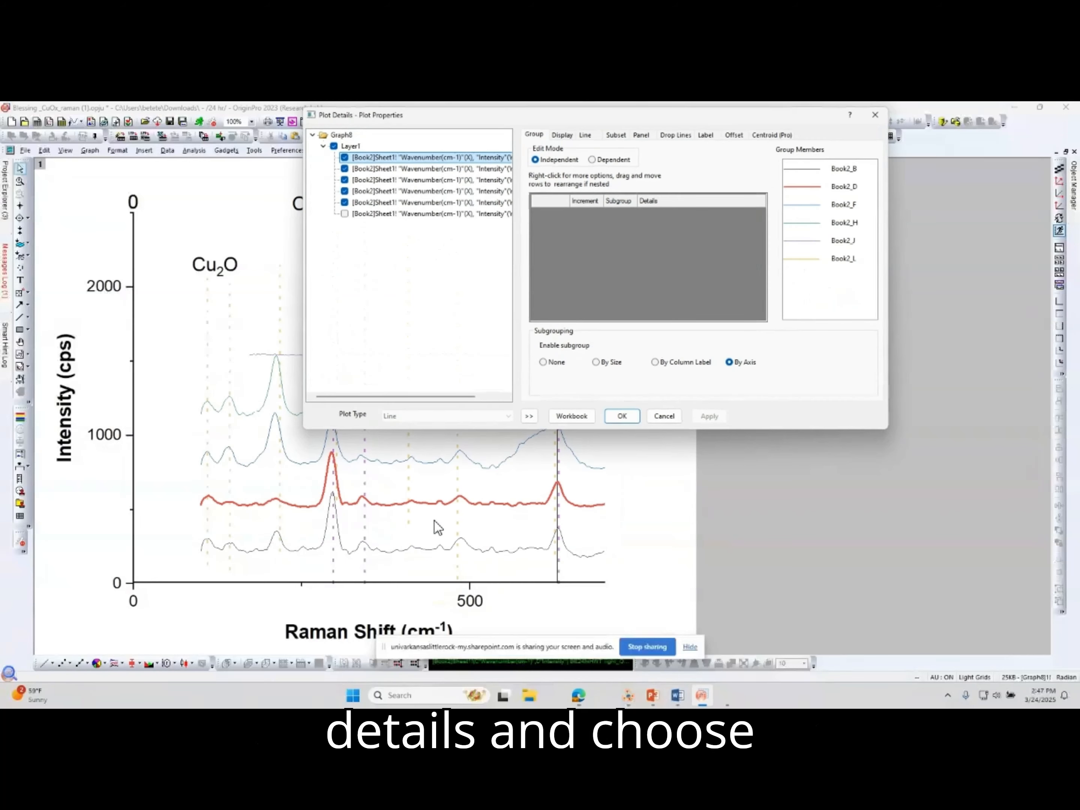
pyautogui.click(586, 135)
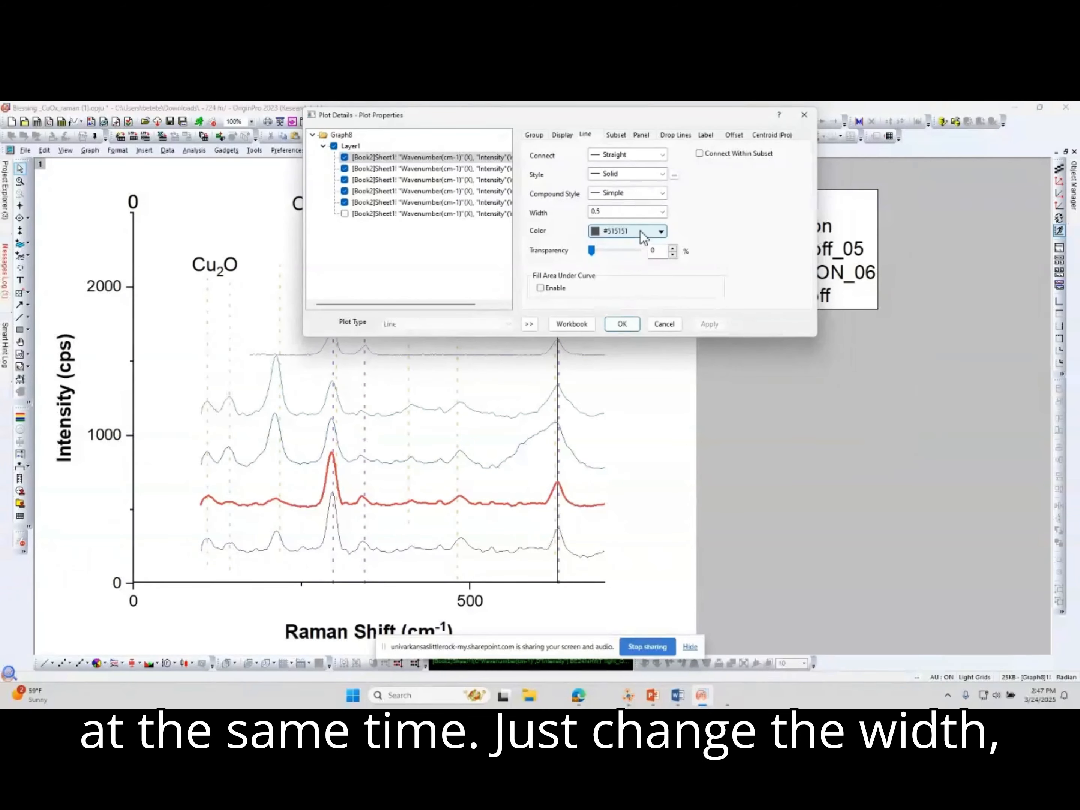
pyautogui.click(650, 214)
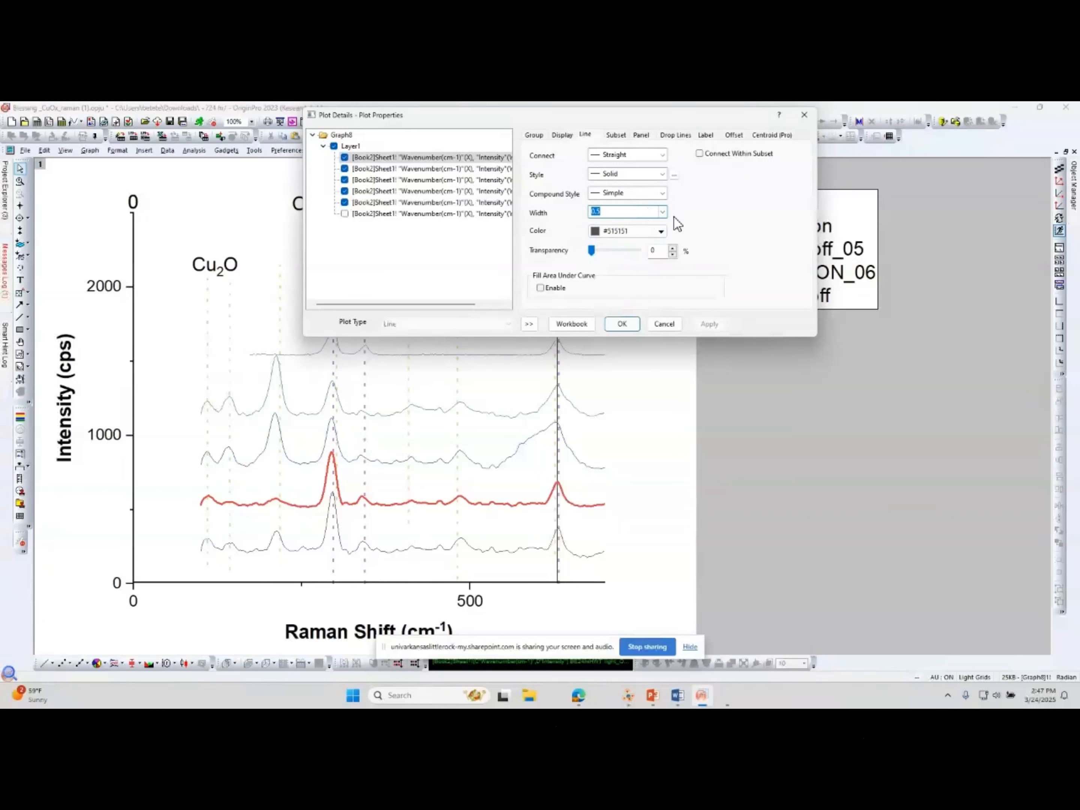
pyautogui.click(665, 212)
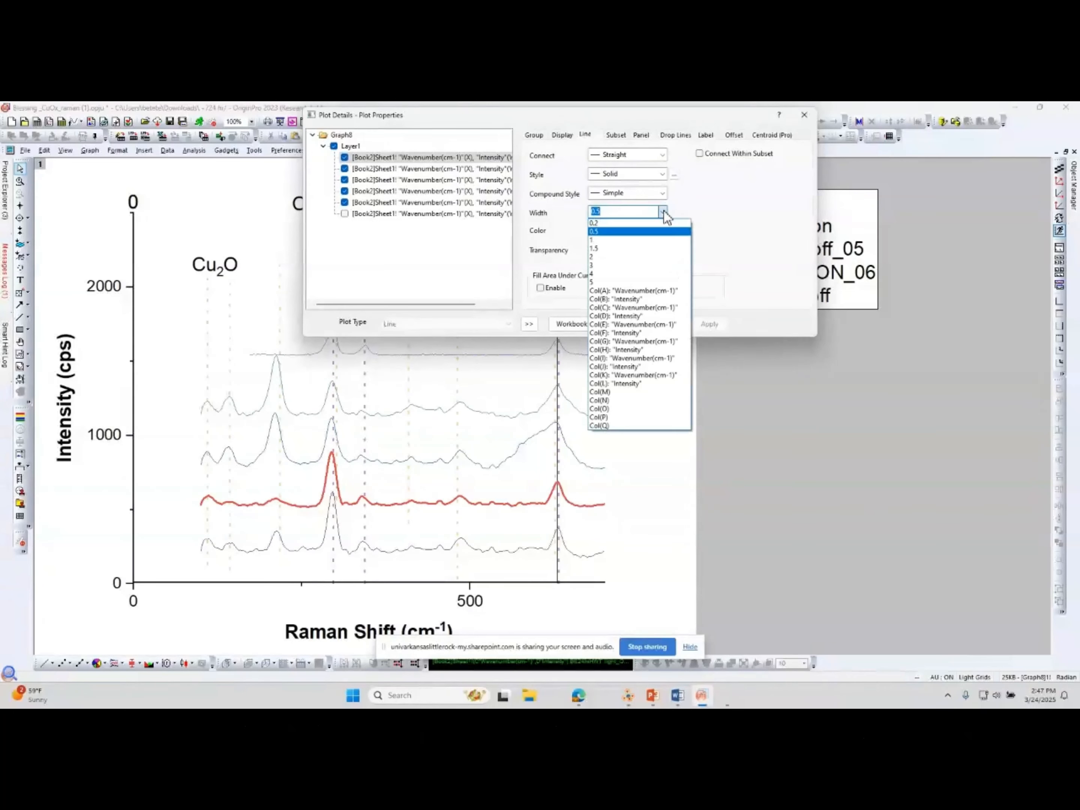
pyautogui.click(627, 268)
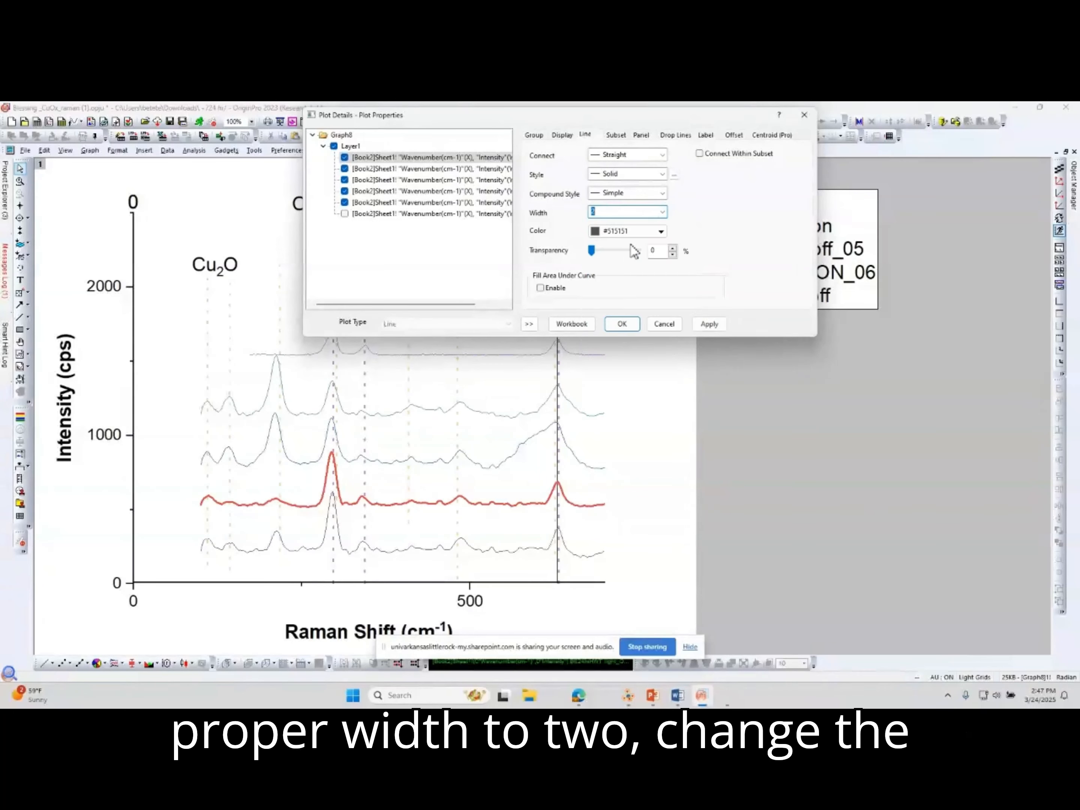
pyautogui.click(661, 229)
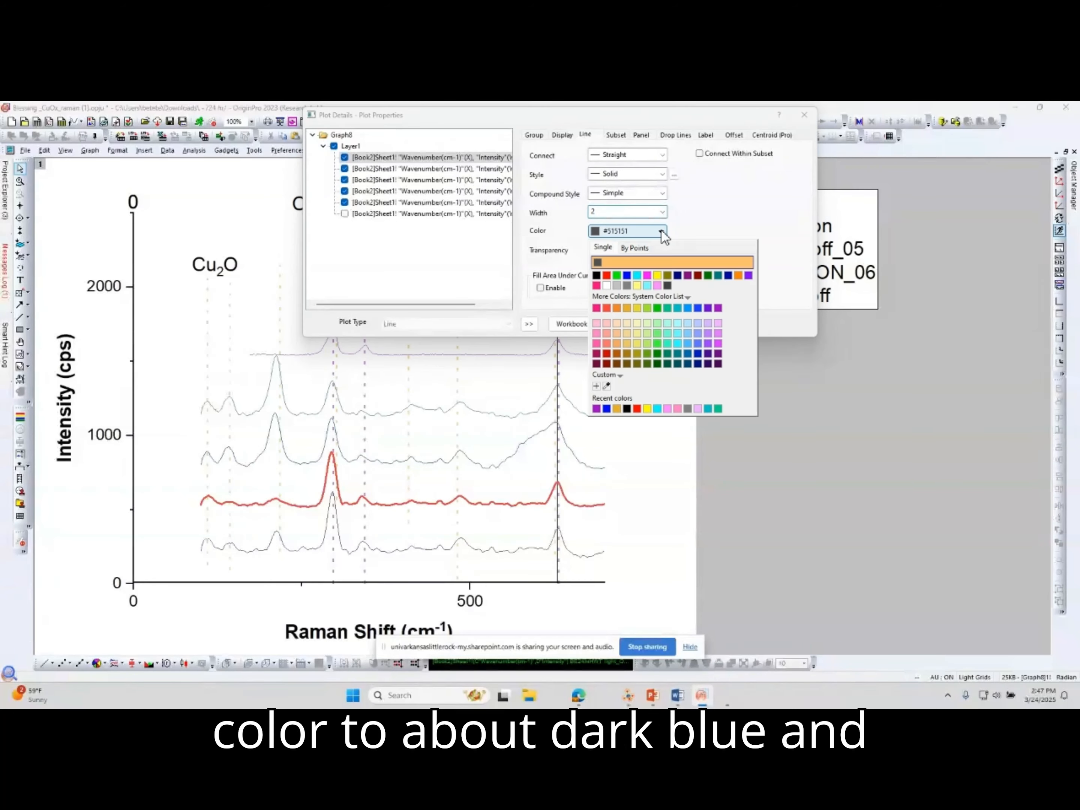
pyautogui.click(658, 283)
pyautogui.click(706, 327)
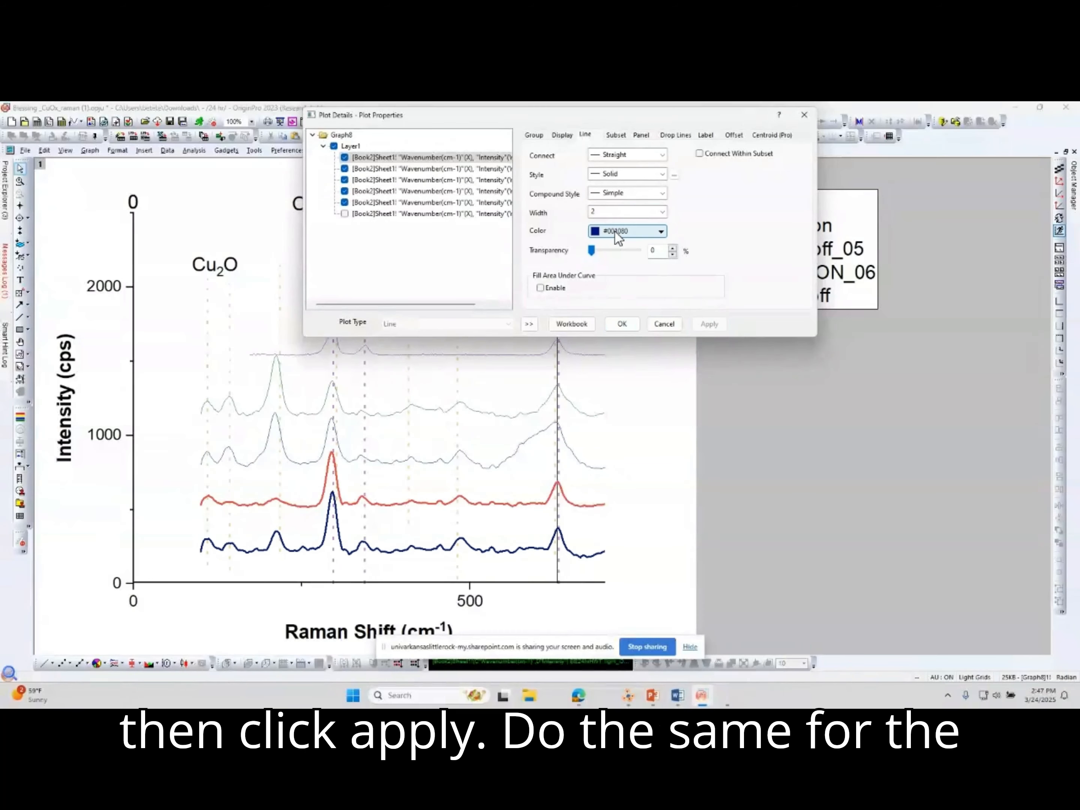
# - Format the fourth data plot, BEPI24hHWTlighton, with red color and line width 2
pyautogui.click(421, 192)
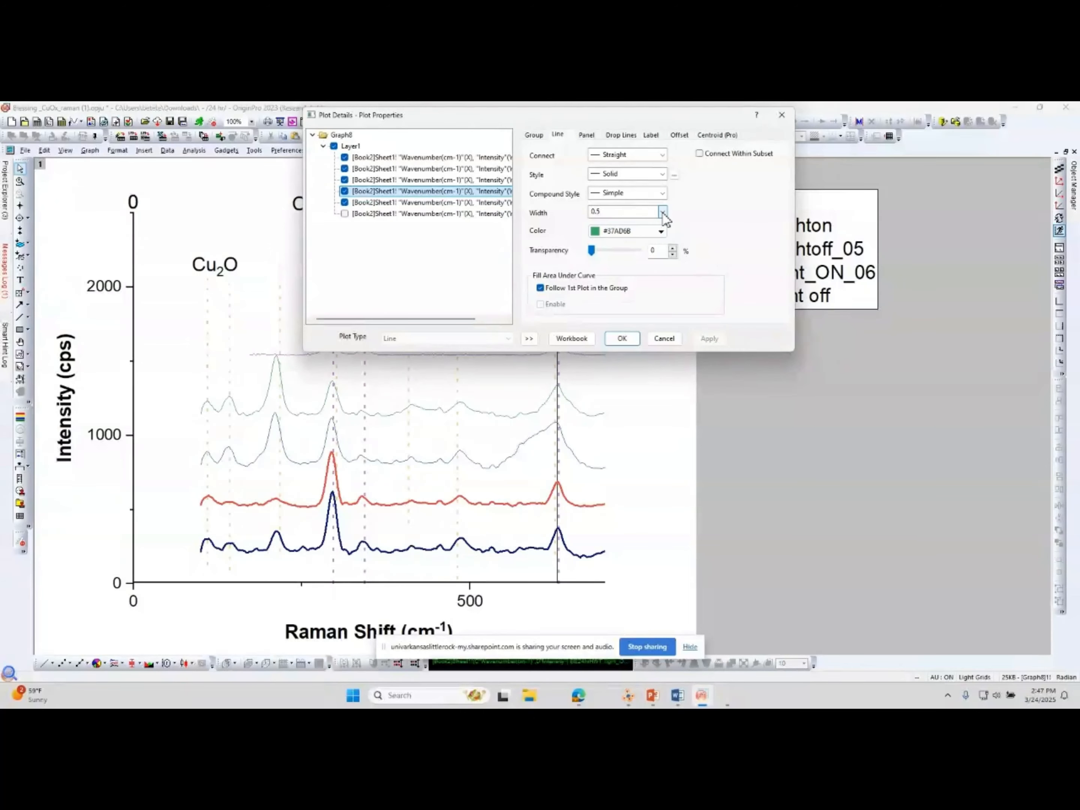
pyautogui.click(660, 231)
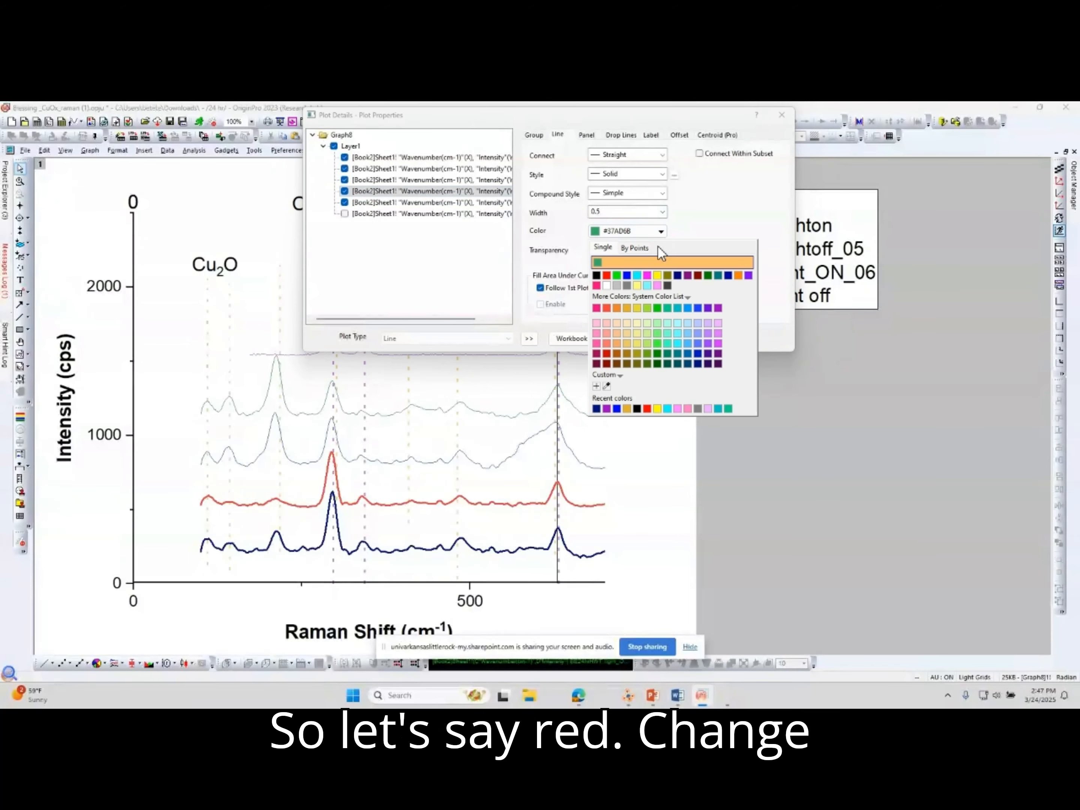
pyautogui.click(607, 276)
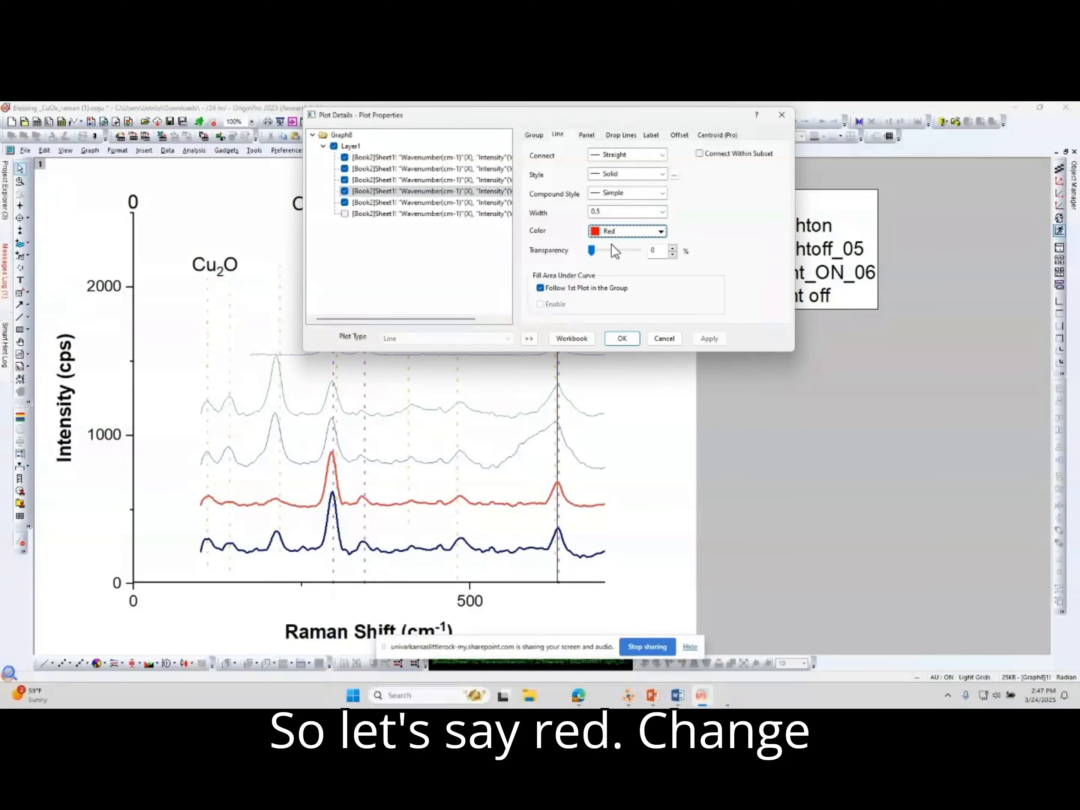
pyautogui.click(662, 213)
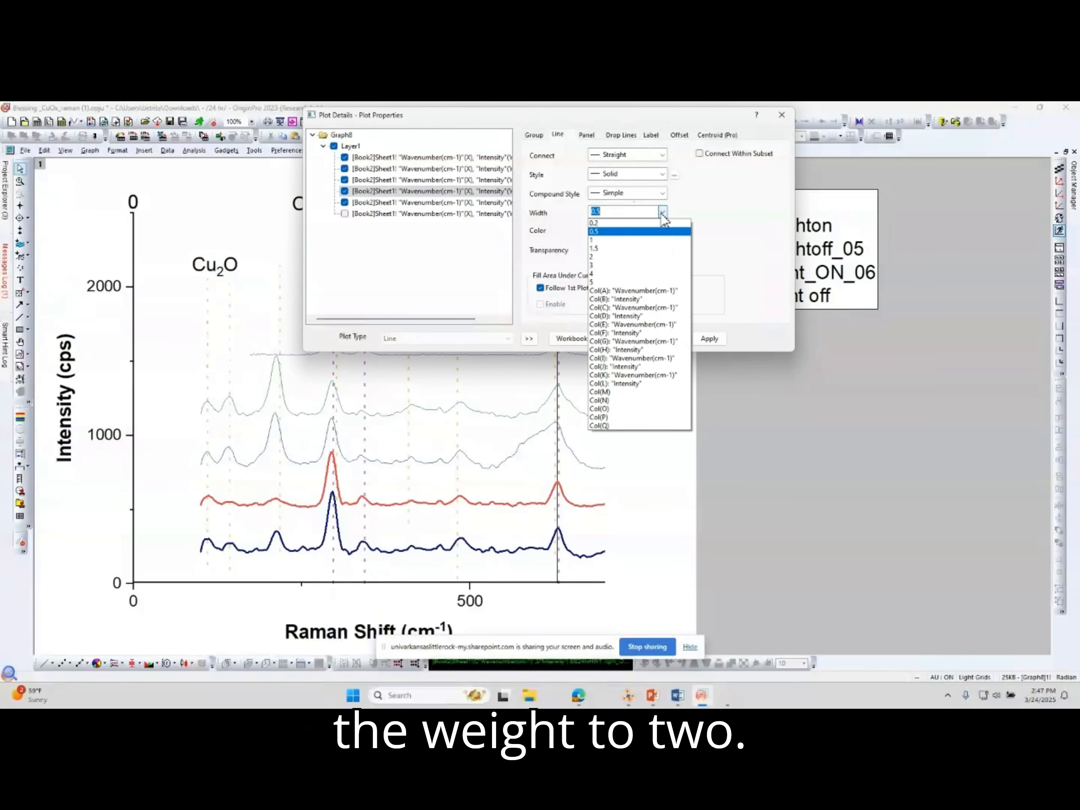
pyautogui.click(631, 258)
pyautogui.click(710, 338)
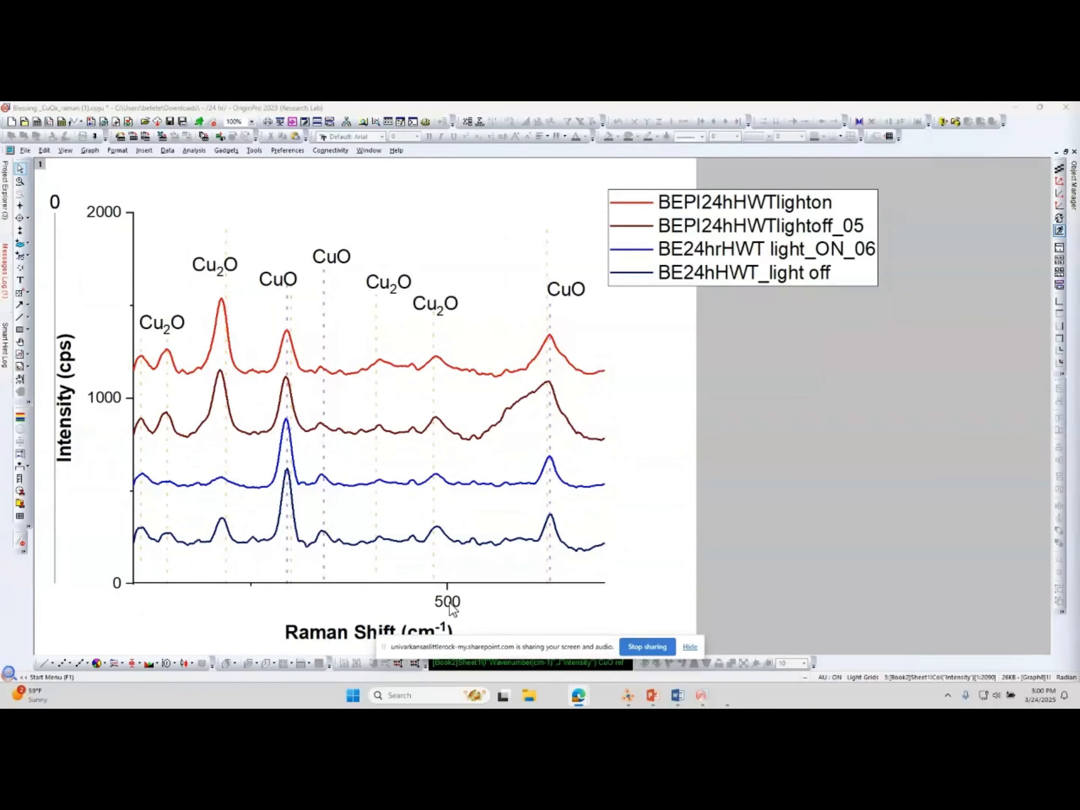
# - Set the major tick increment of the Raman shift axis to 100
pyautogui.click(453, 610)
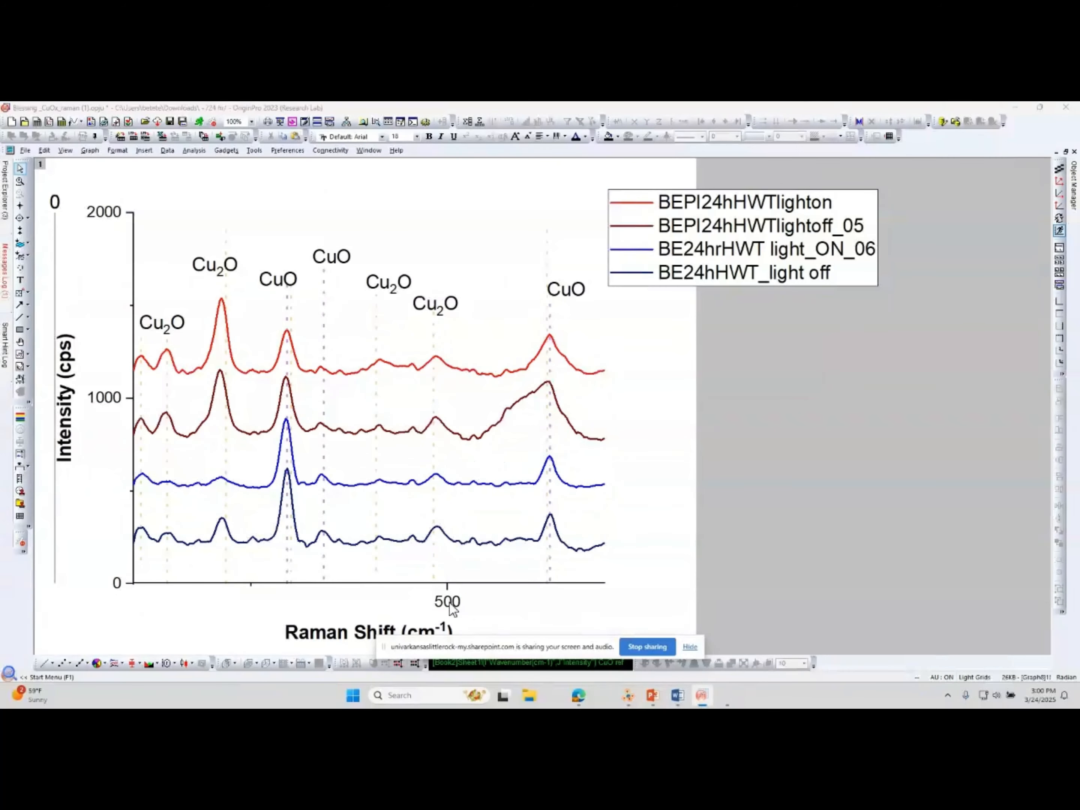
pyautogui.doubleClick(453, 611)
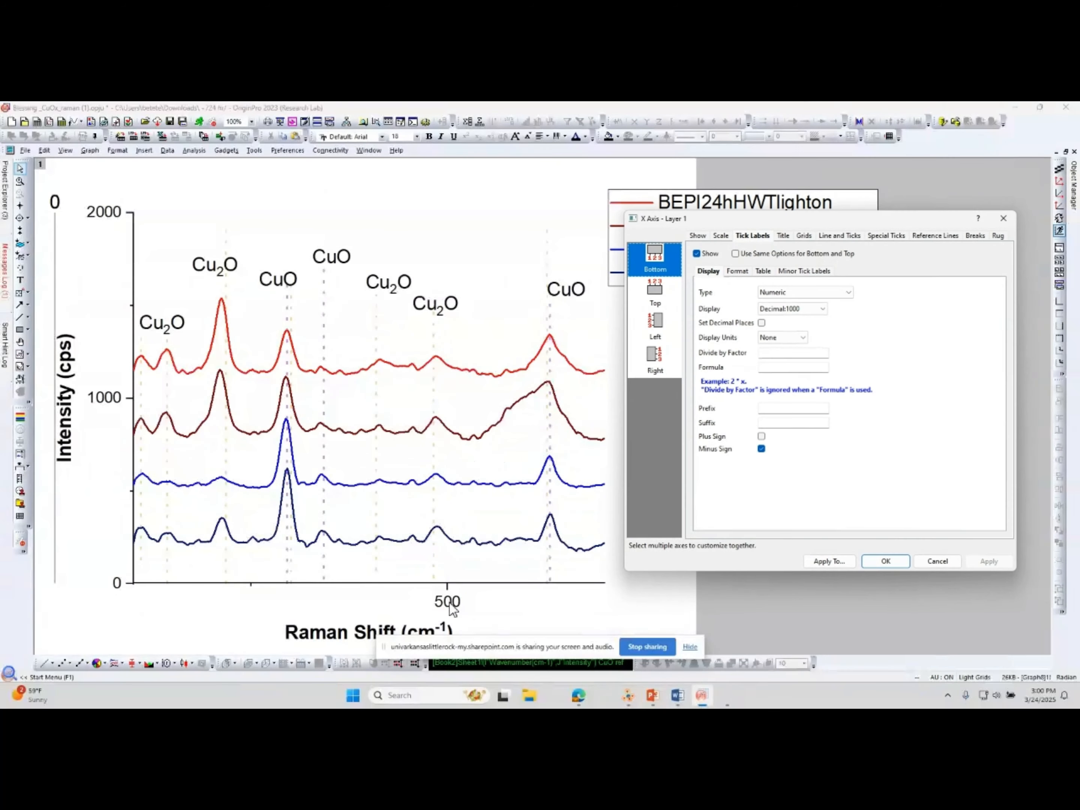
pyautogui.click(721, 236)
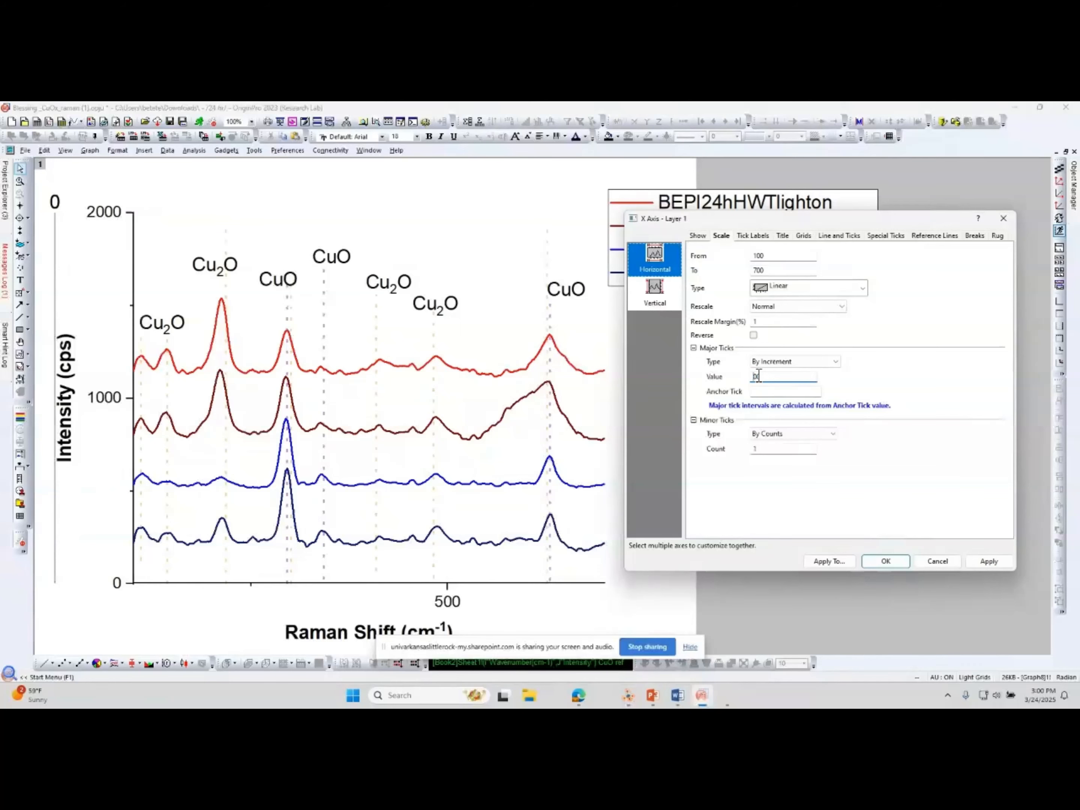
pyautogui.press('Return')
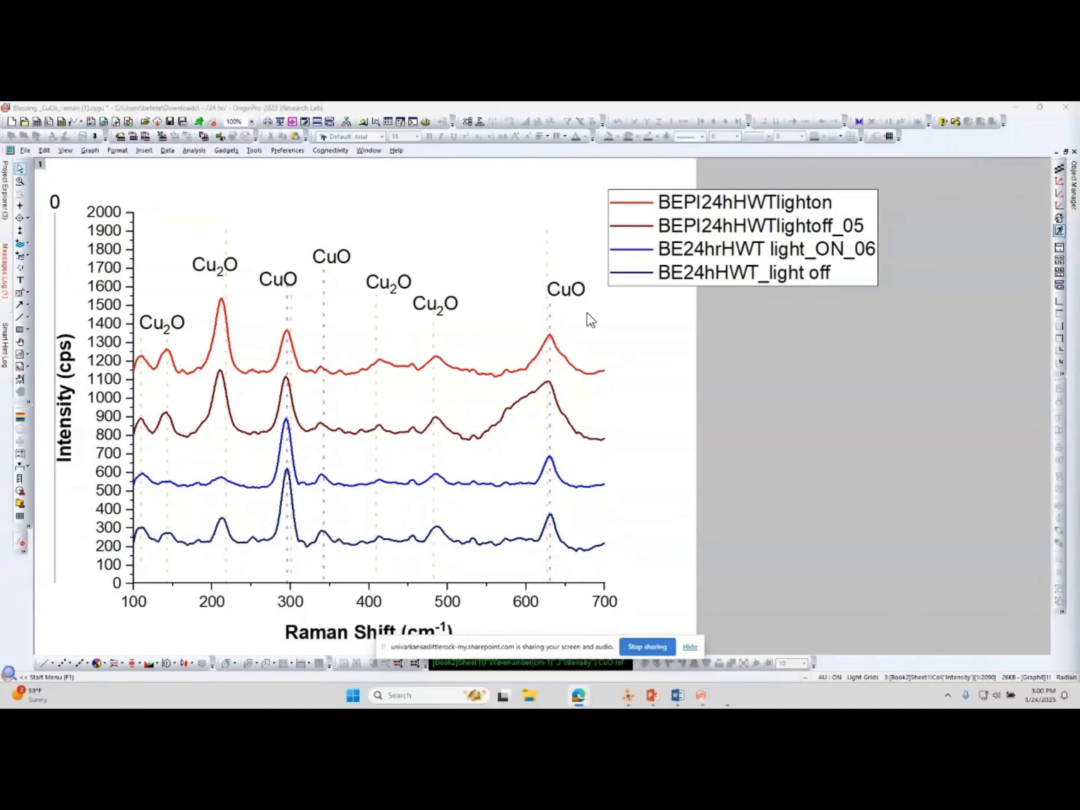
# - Remove the Intensity axis line with its ticks and tick labels from the graph
pyautogui.rightClick(102, 323)
pyautogui.click(119, 328)
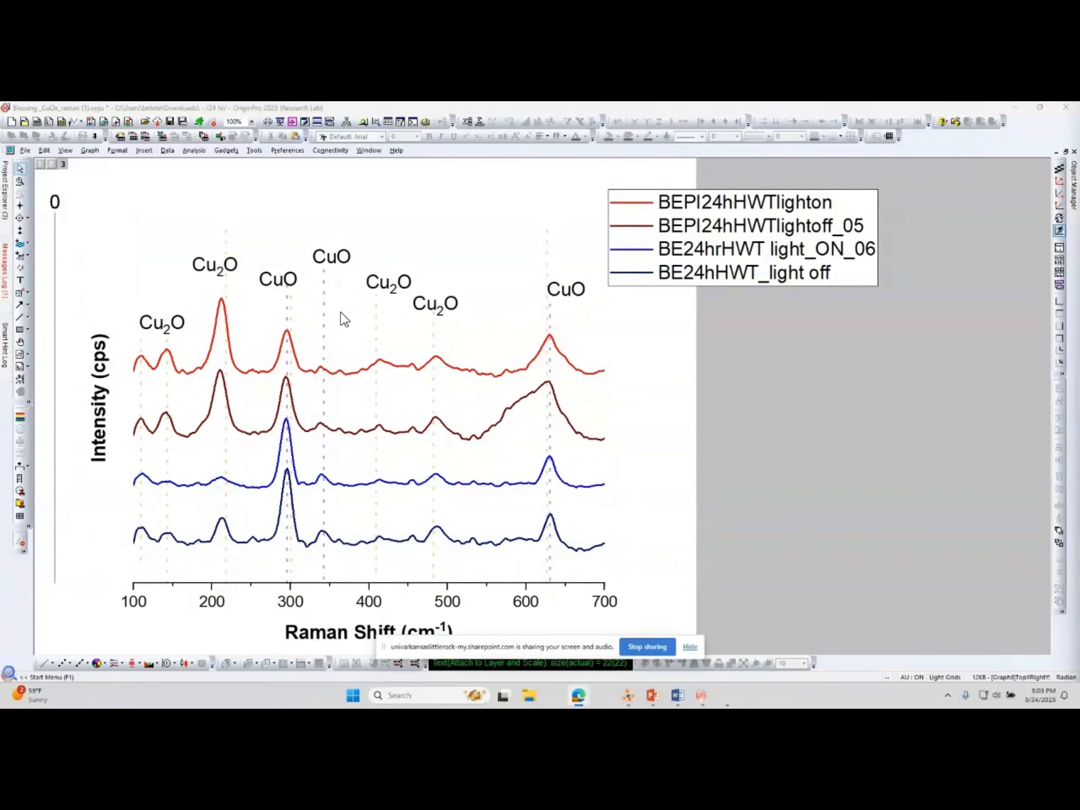
# - Add a frame around the plot layer and place the Intensity (cps) axis title close beside it
pyautogui.click(414, 240)
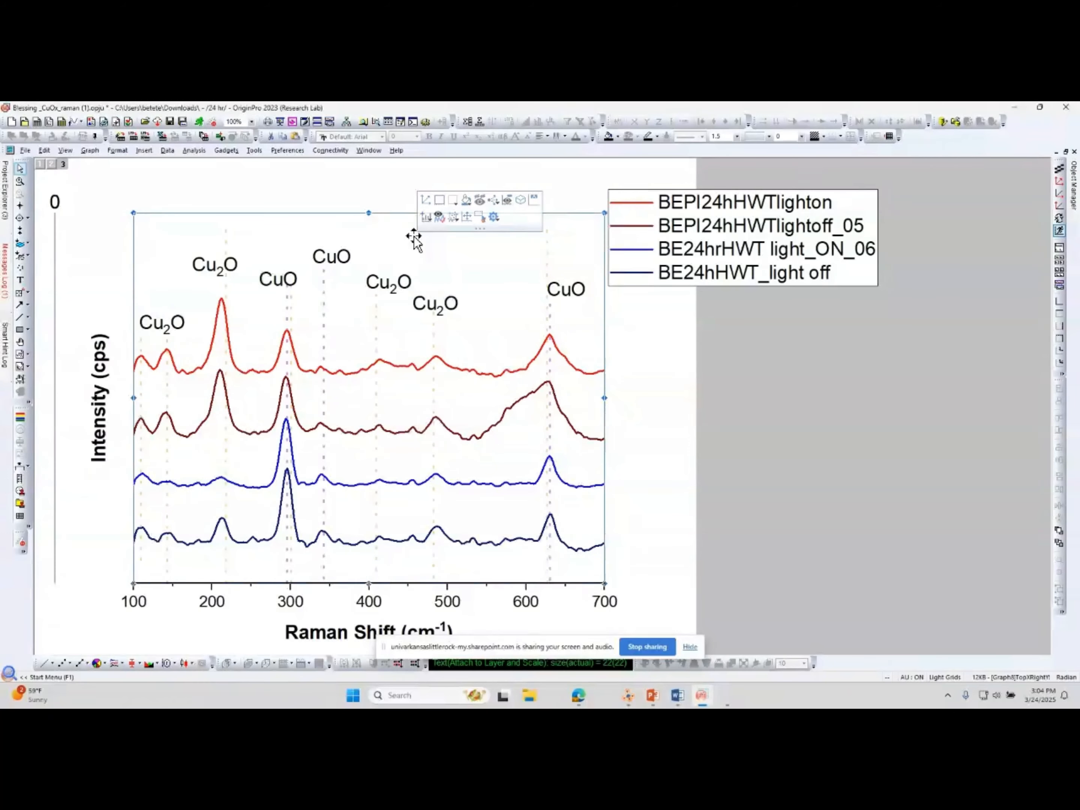
pyautogui.click(439, 206)
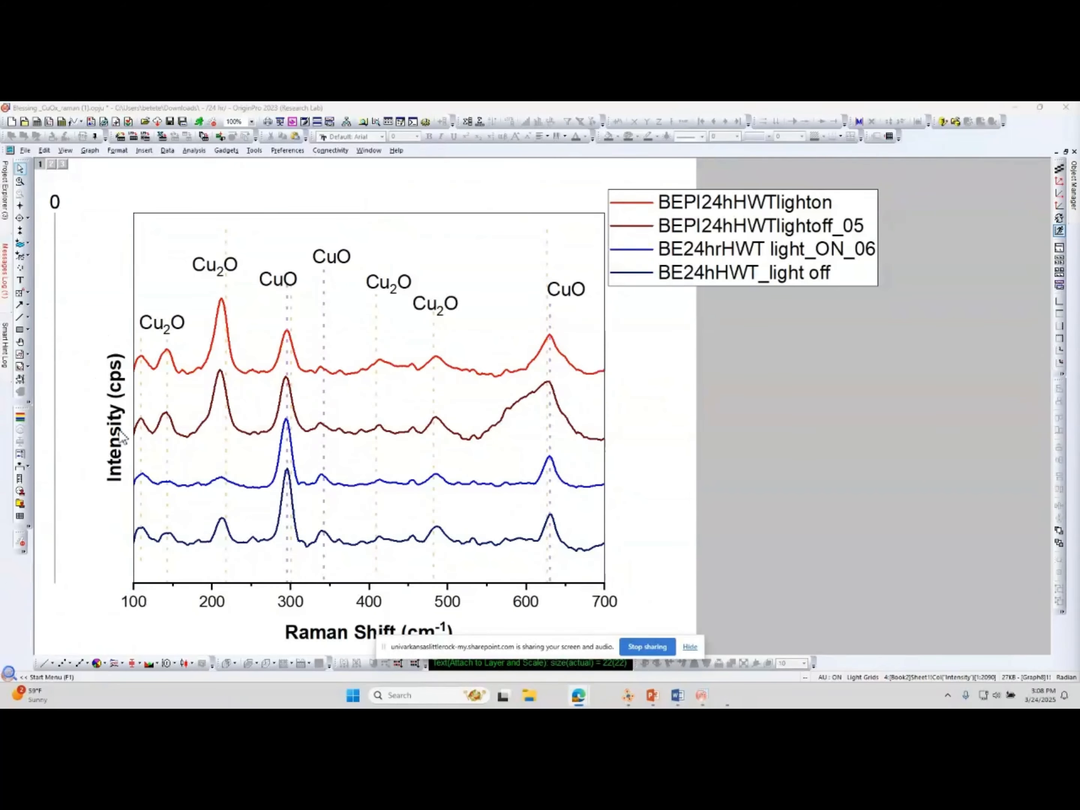
pyautogui.click(107, 432)
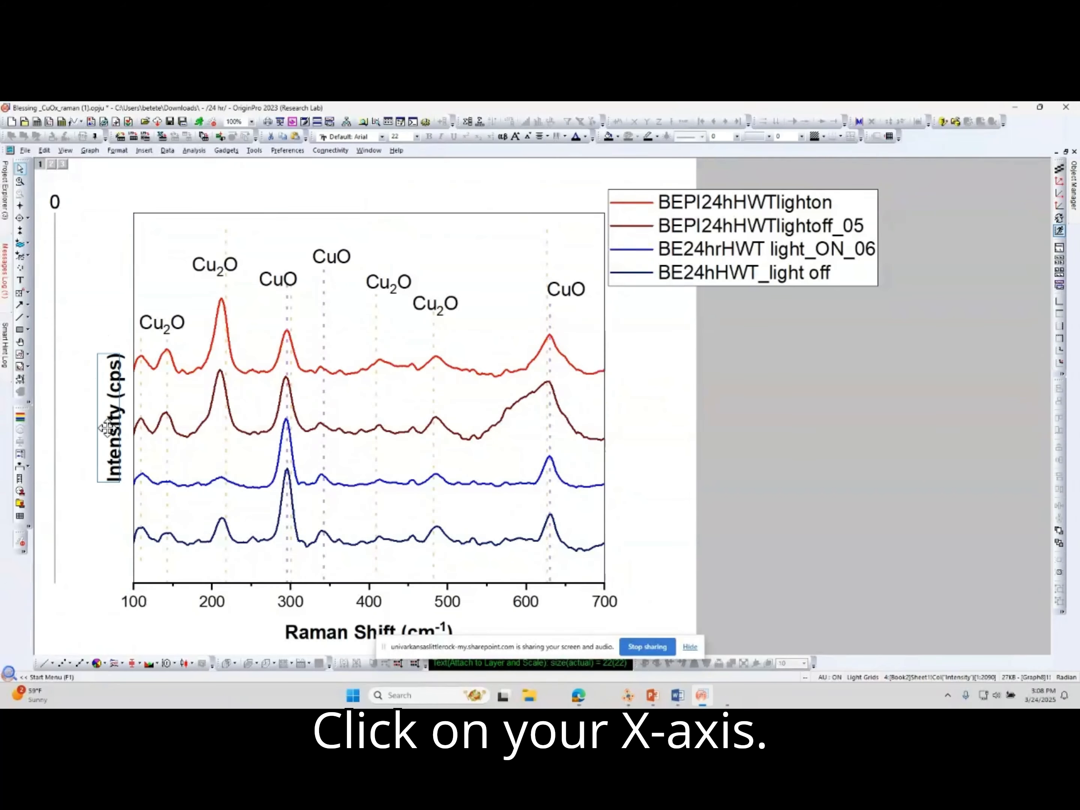
pyautogui.moveTo(112, 432); pyautogui.dragTo(115, 431)
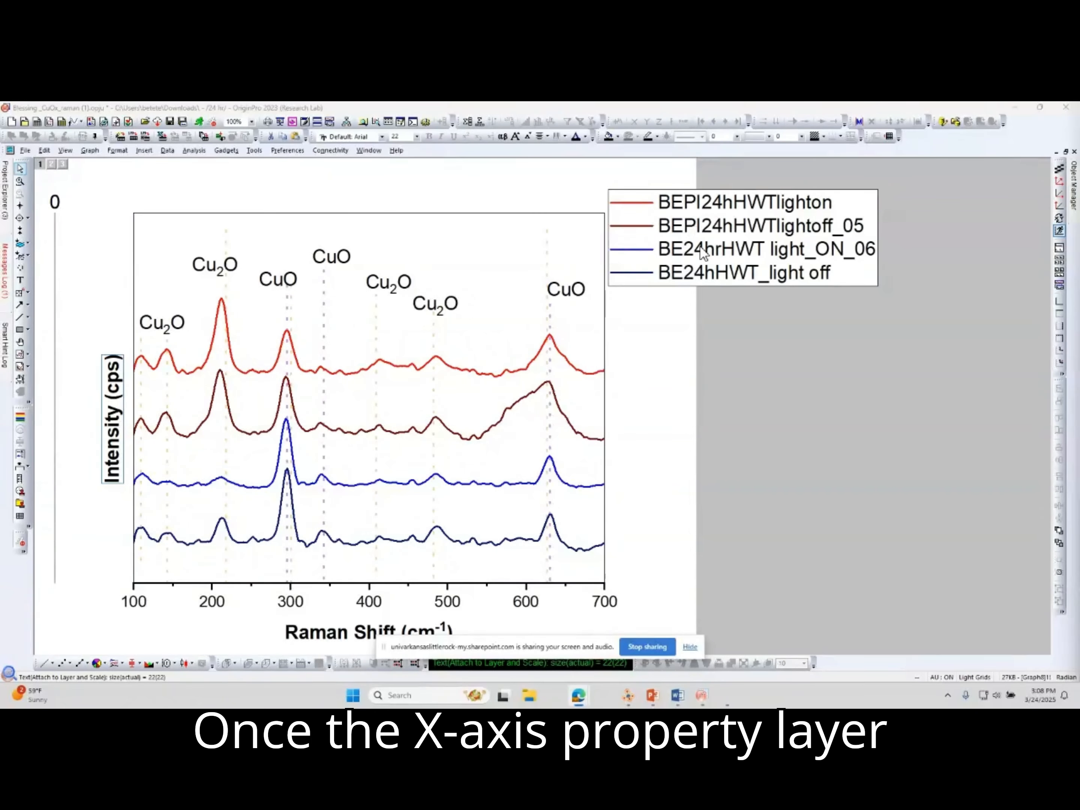
# - Rename the four legend entries, from first to last, RL-On_UV-On_24h_PIHWT, RL-Off_UV-On_24h_PIHWT, RL-On_UV-Off_24h_HWT and RL-Off_UV-Off_24h_HWT
pyautogui.click(715, 253)
pyautogui.moveTo(776, 188); pyautogui.dragTo(607, 184)
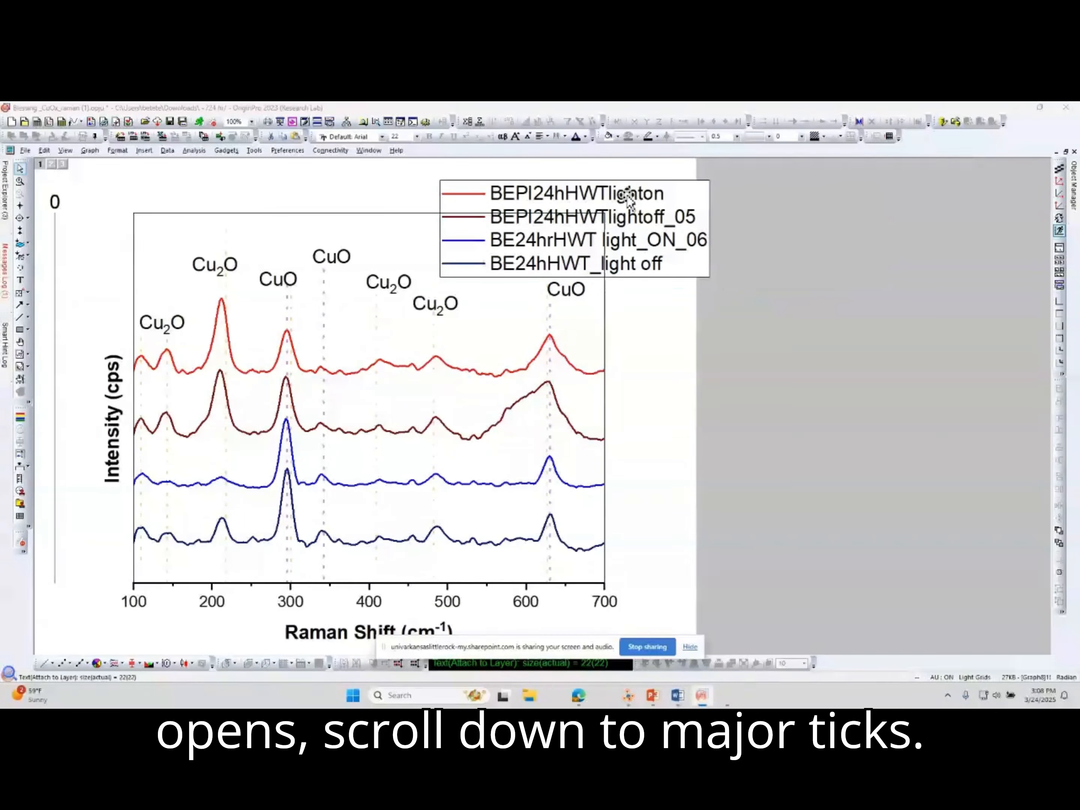
pyautogui.doubleClick(632, 206)
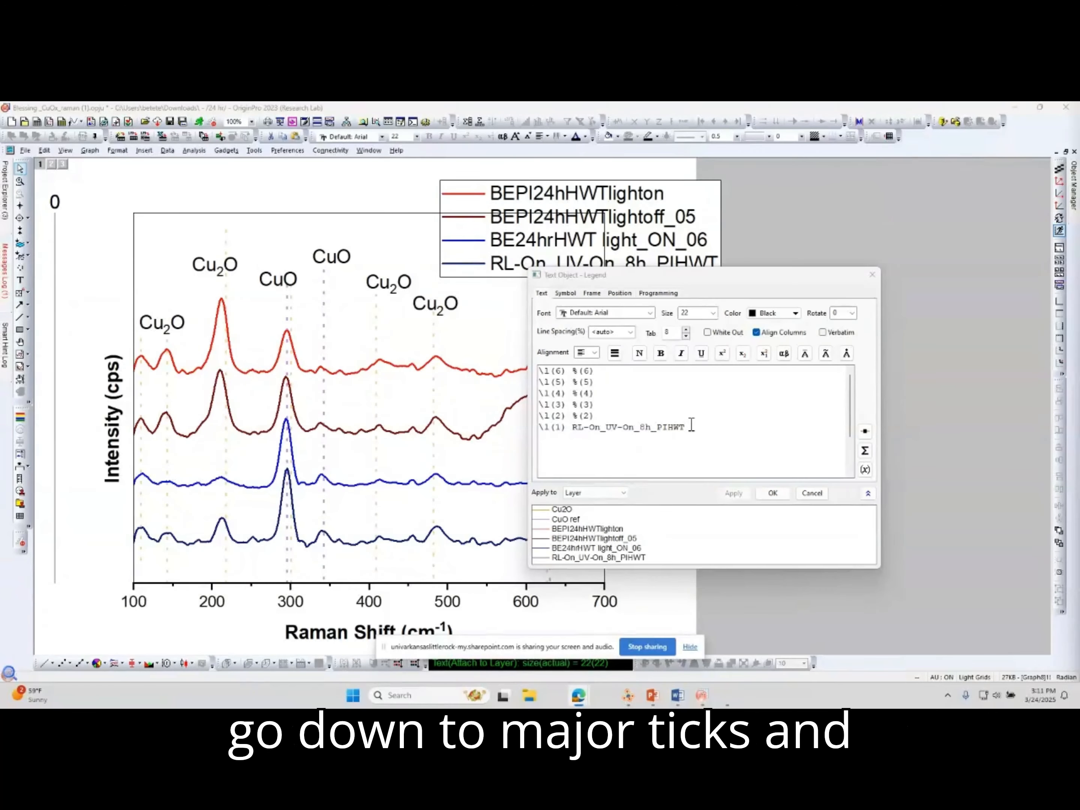
pyautogui.moveTo(691, 426); pyautogui.dragTo(574, 429)
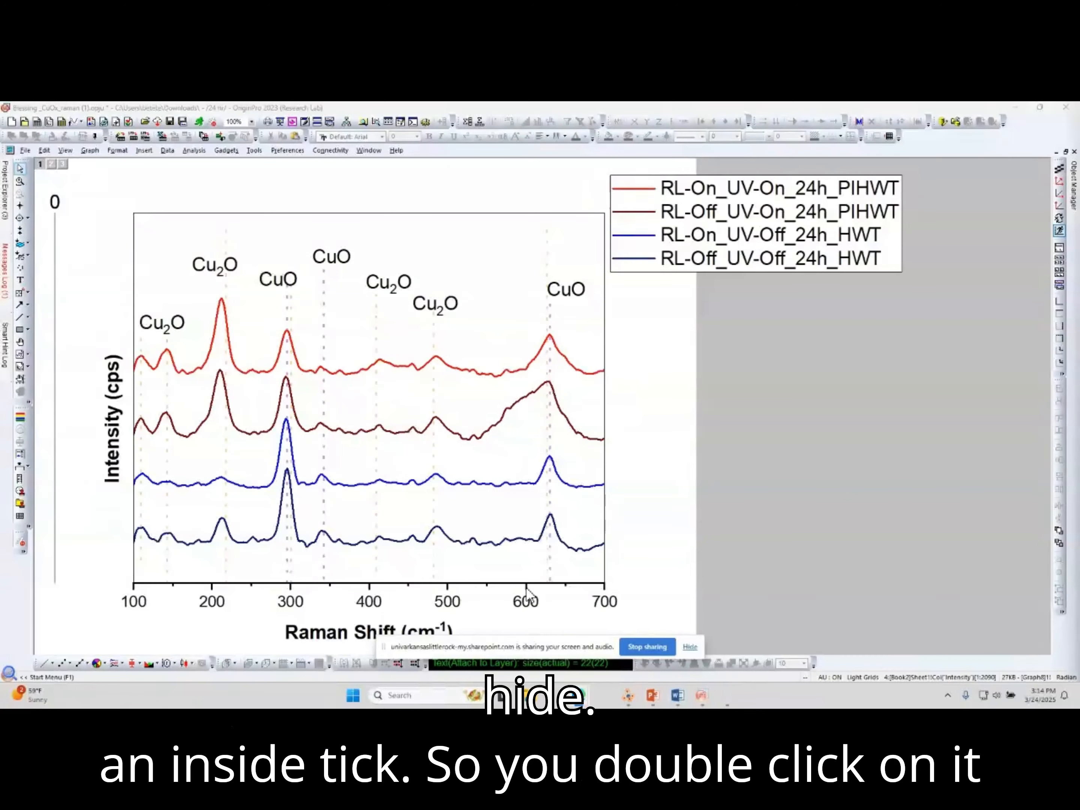
# - Set the bottom Raman shift axis to major tick style In and minor tick style None
pyautogui.doubleClick(531, 606)
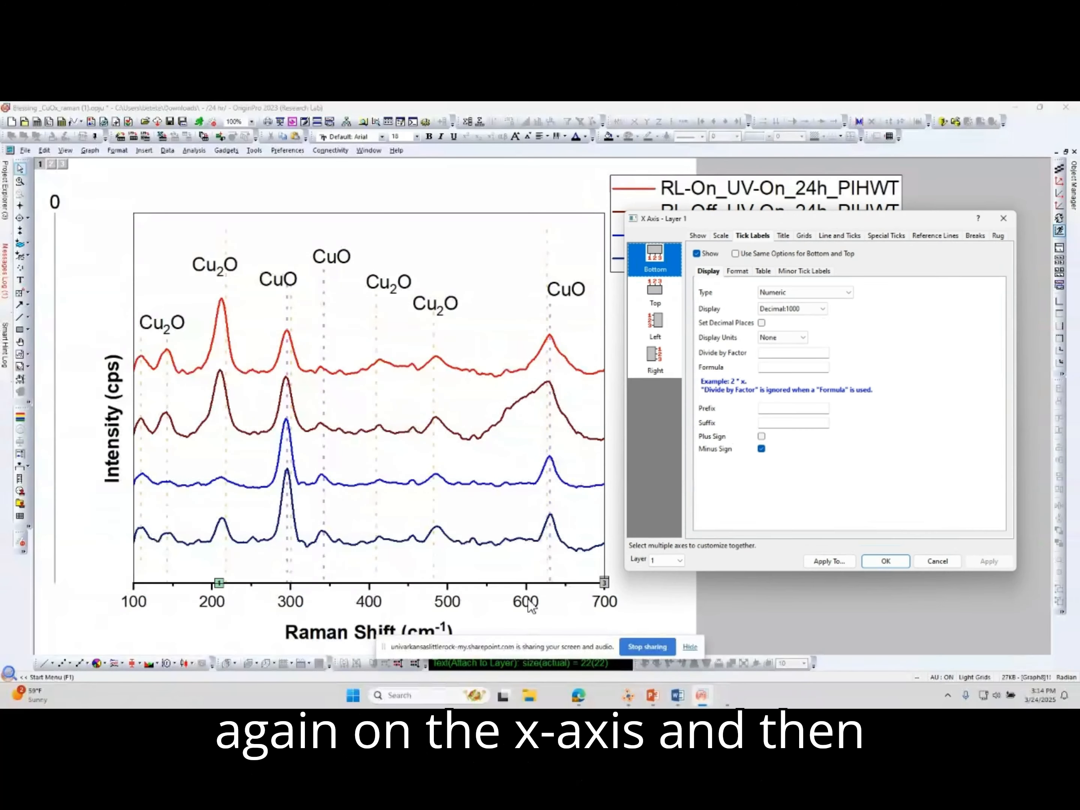
pyautogui.click(723, 237)
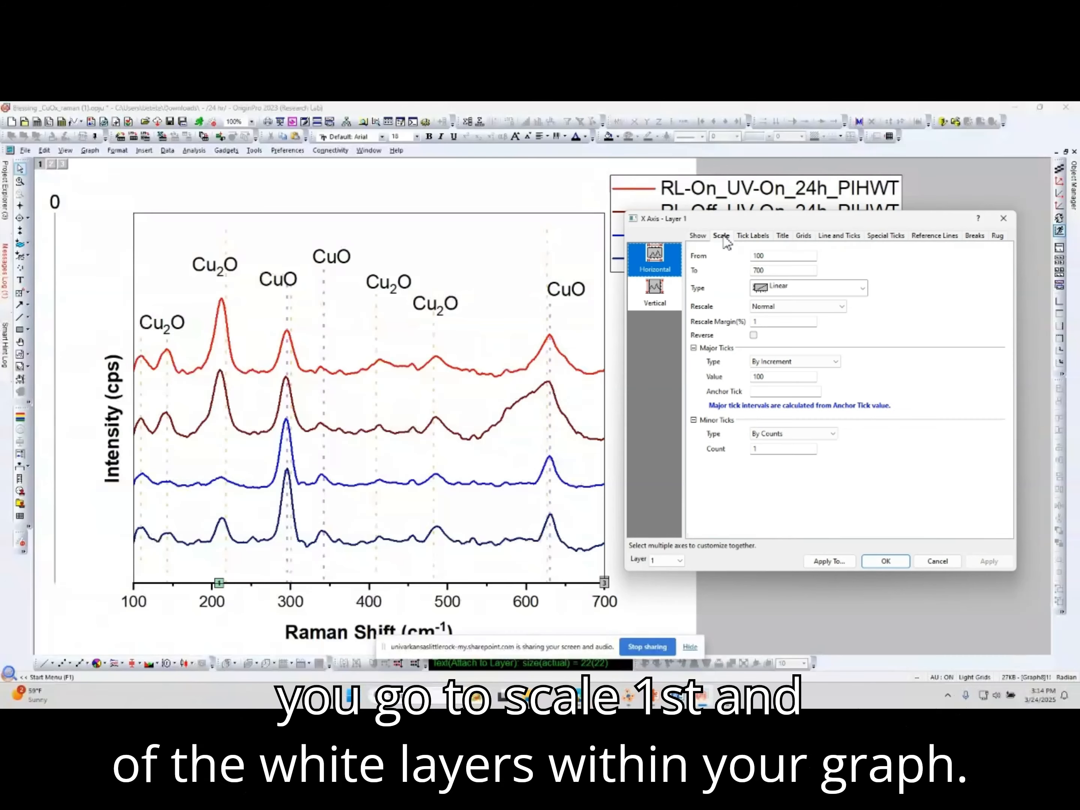
pyautogui.click(850, 236)
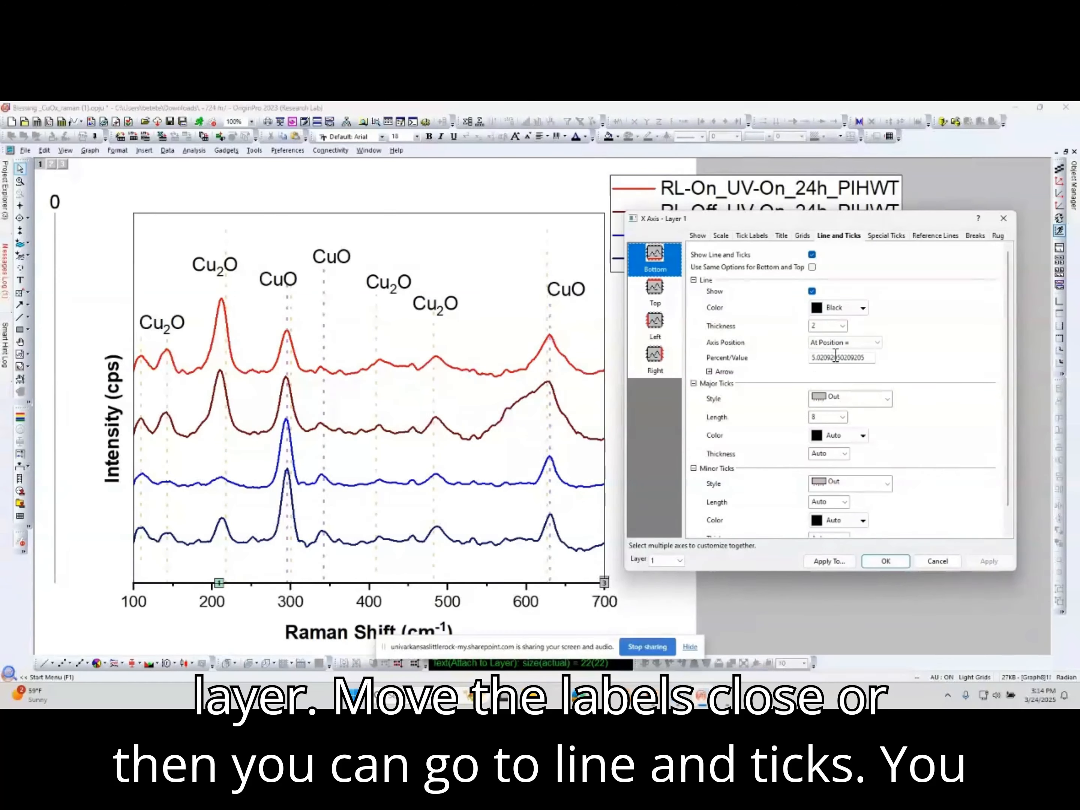
pyautogui.click(880, 400)
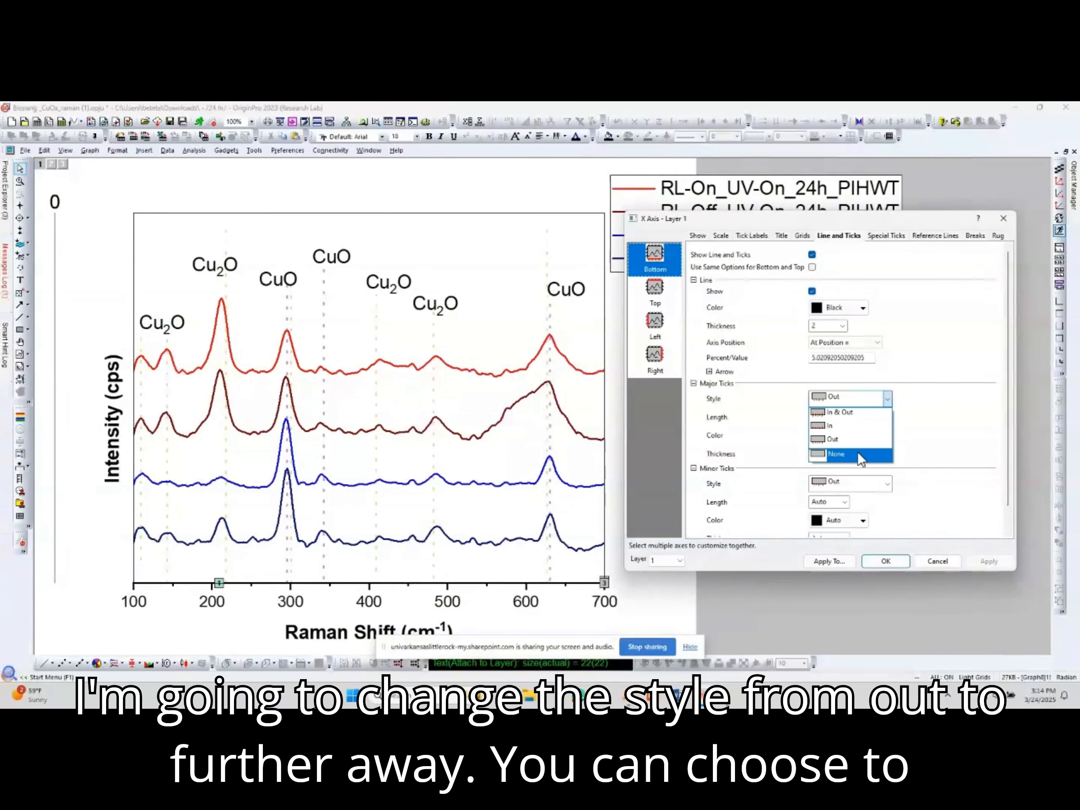
pyautogui.click(846, 425)
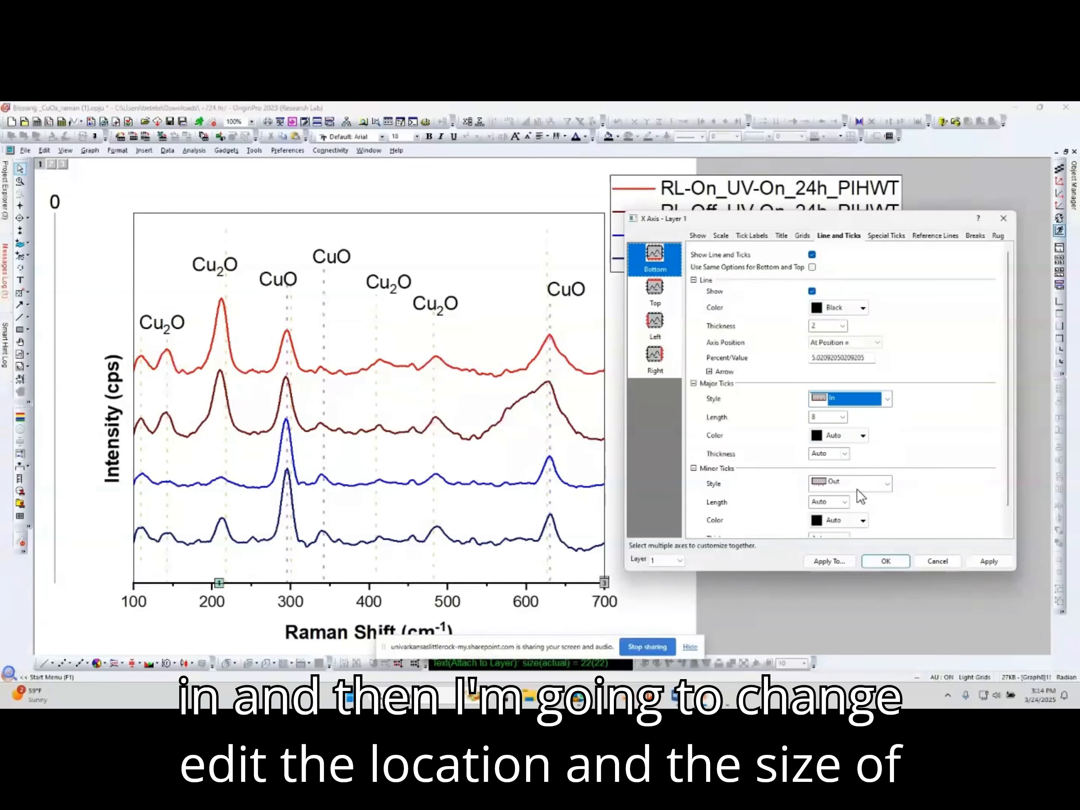
pyautogui.click(880, 486)
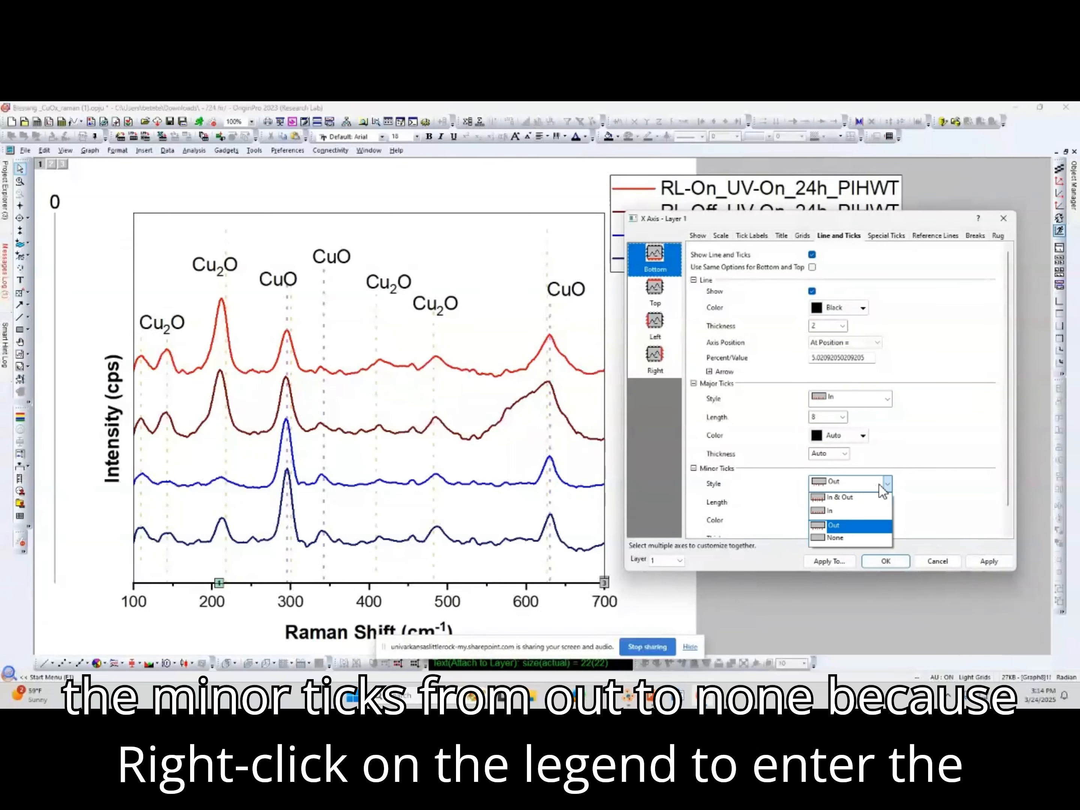
pyautogui.click(865, 537)
pyautogui.click(991, 565)
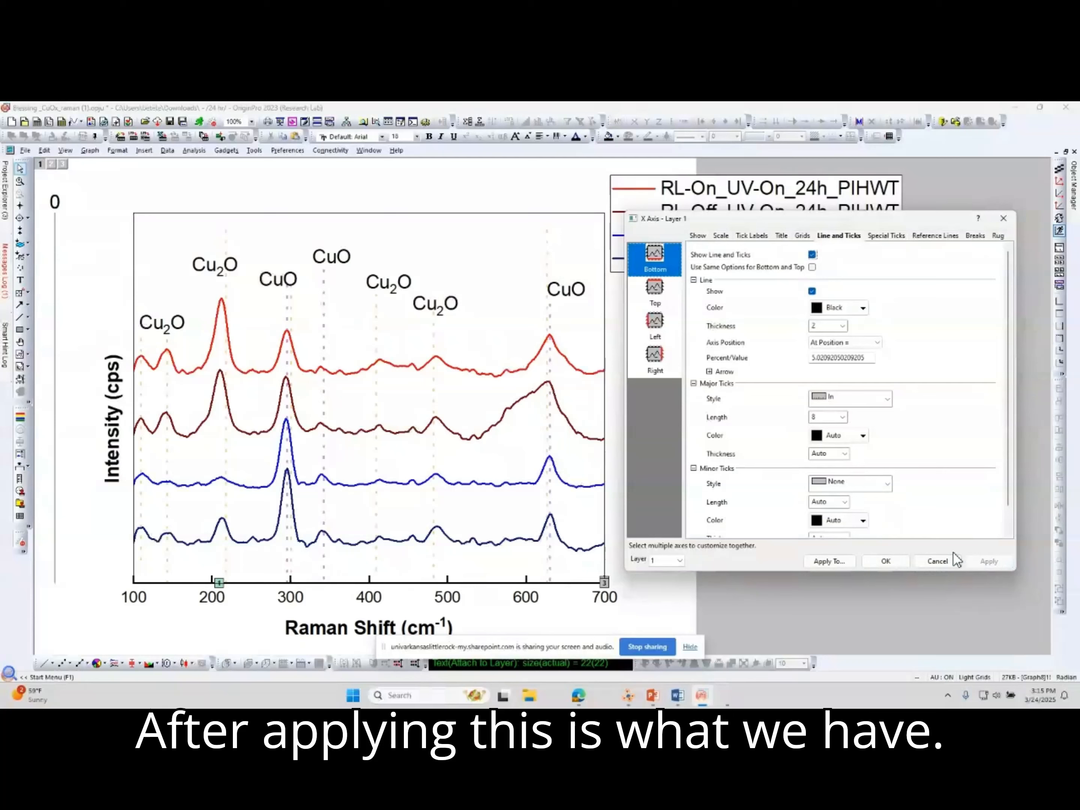
pyautogui.click(891, 562)
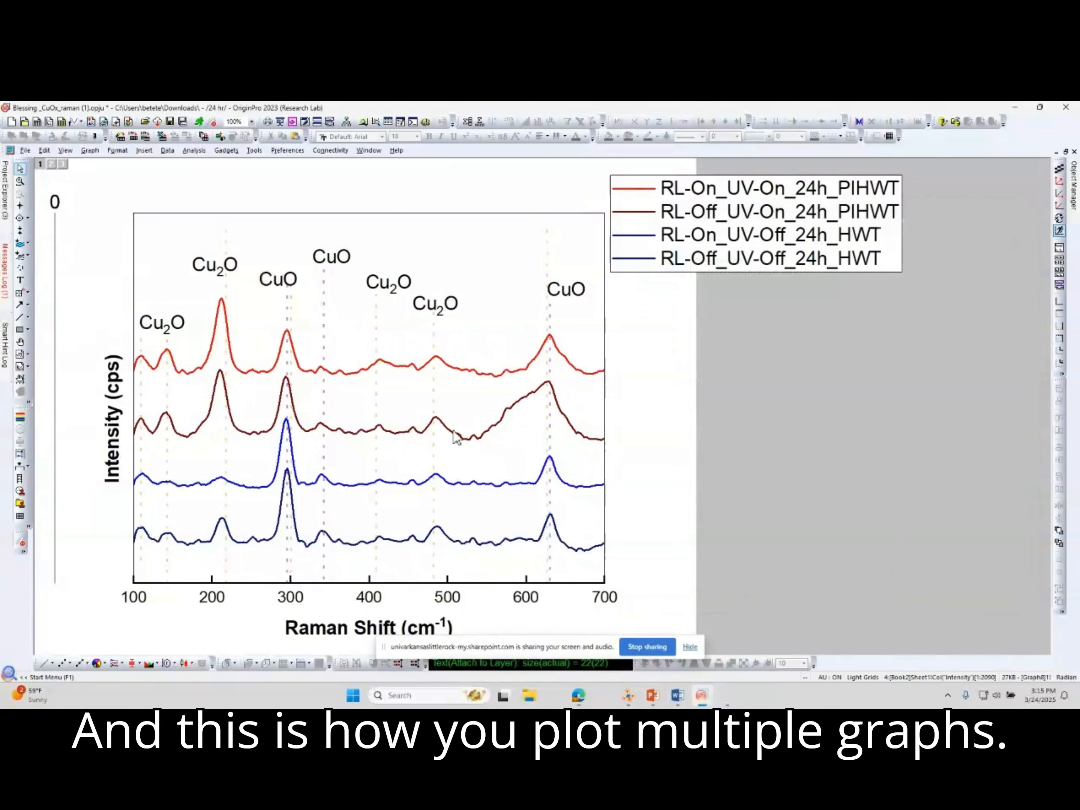